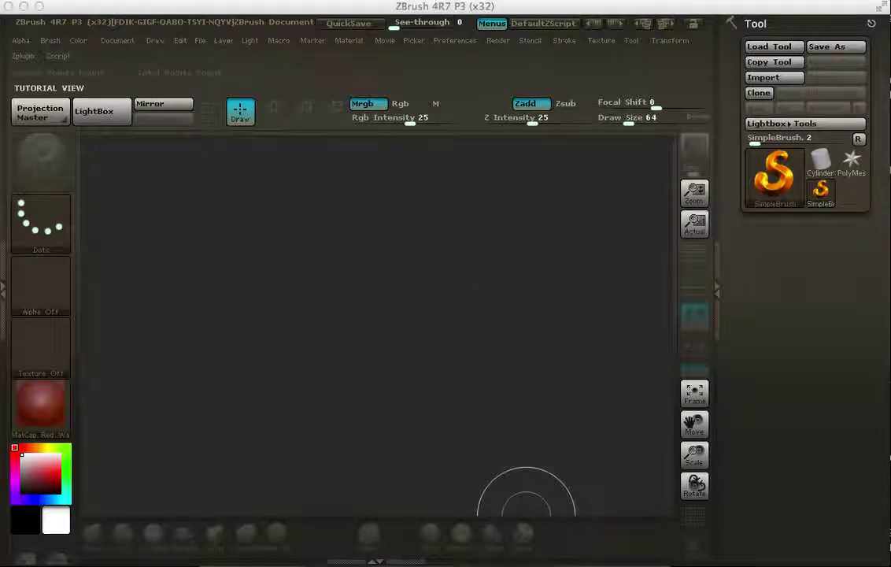
Switch to the untitled text document, read the character creation lesson outline, and minimize the document
left_click(866, 560)
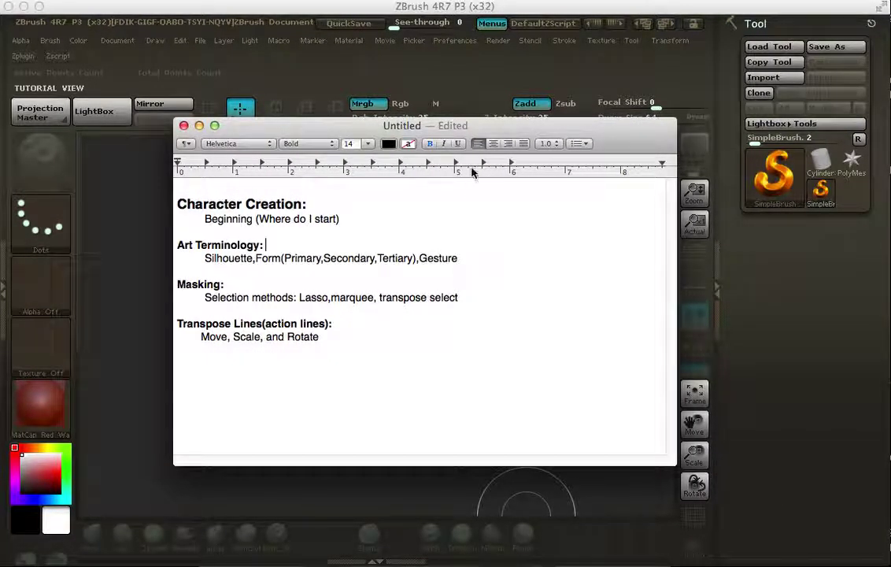
left_click_drag(508, 126, 507, 124)
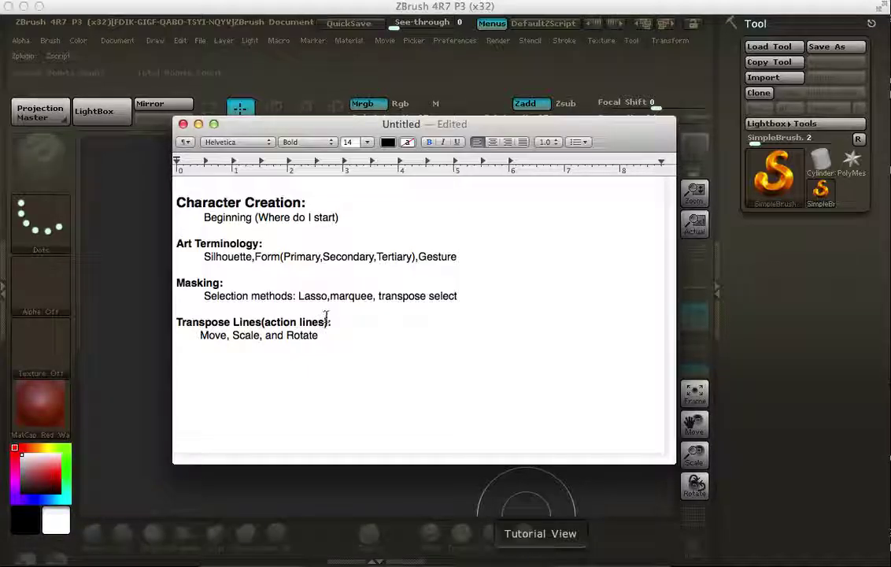
left_click(198, 124)
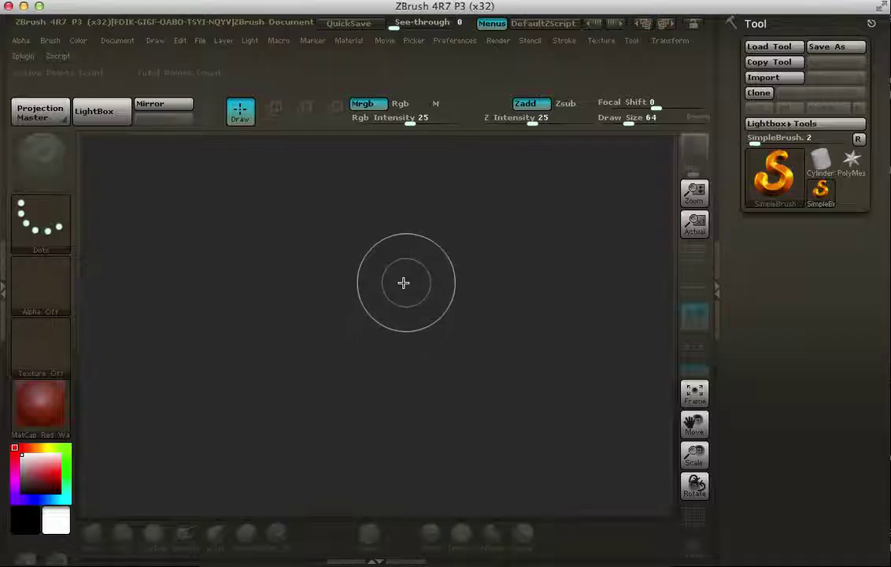
Load the basemesh.ZTL tool from the Desktop folder
left_click_drag(394, 266, 400, 307)
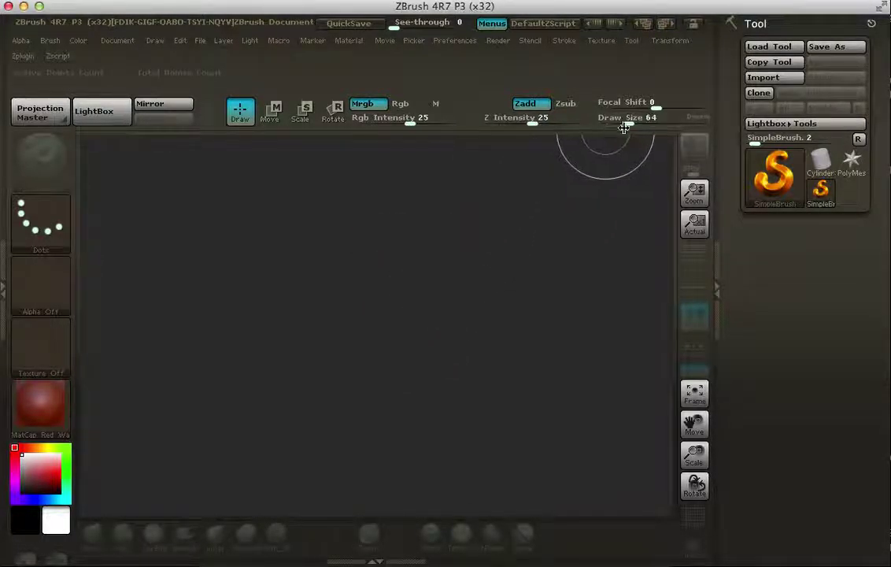
left_click(768, 47)
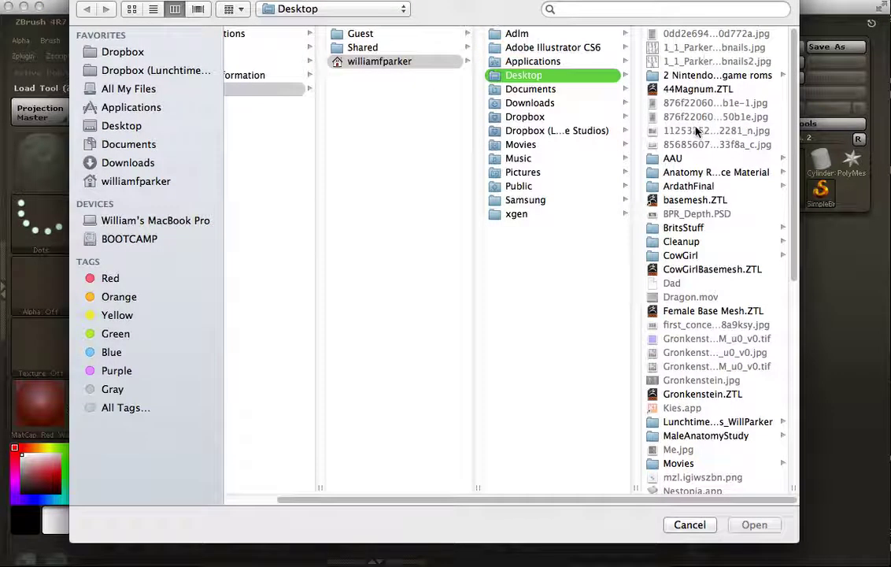
left_click(704, 202)
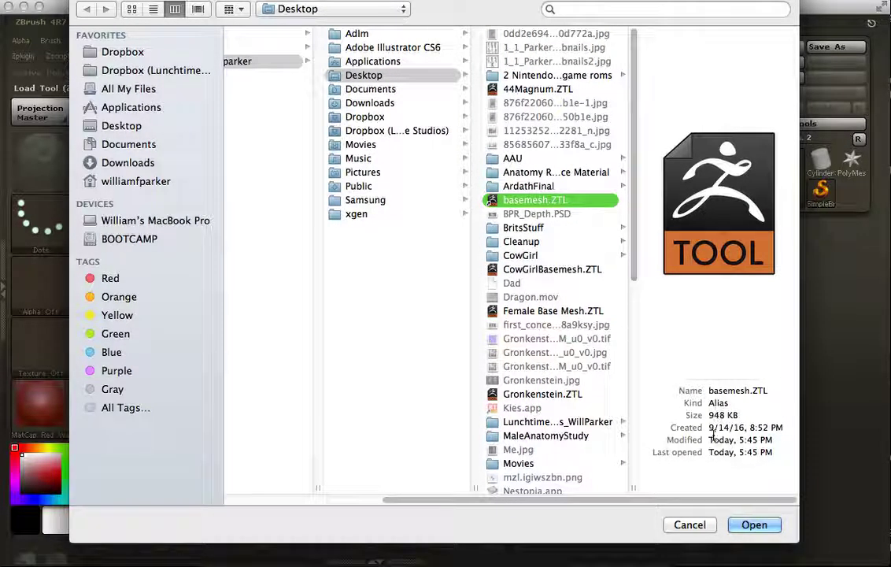
left_click(753, 528)
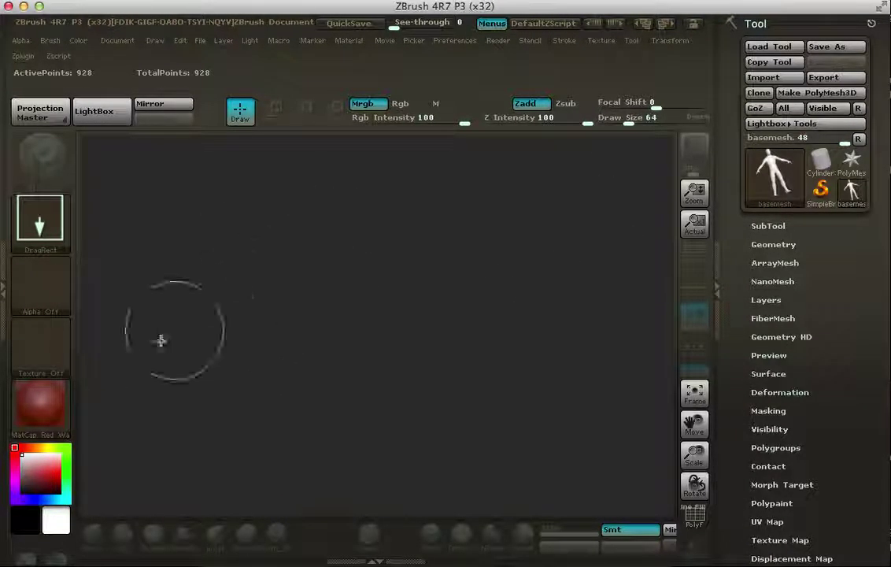
Change the current material to BasicMaterial
mouse_move(34, 404)
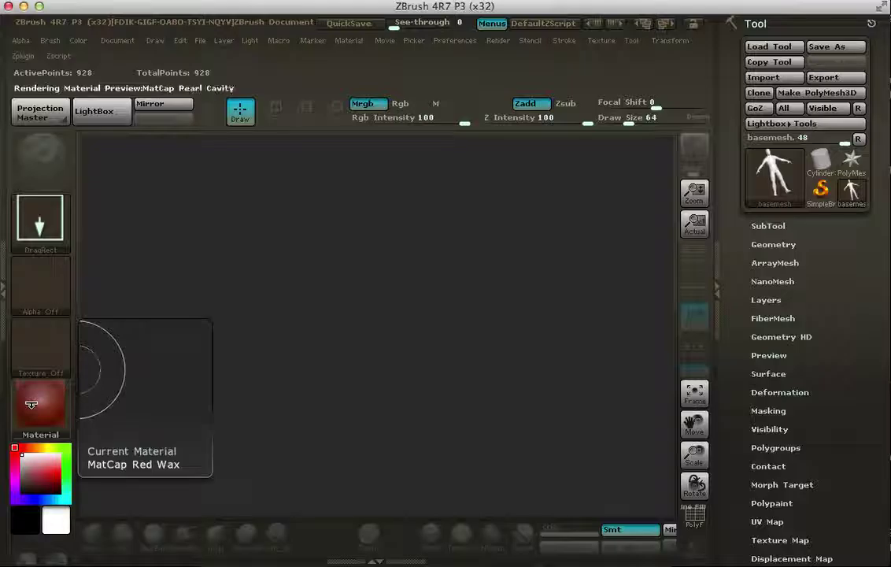
left_click(46, 402)
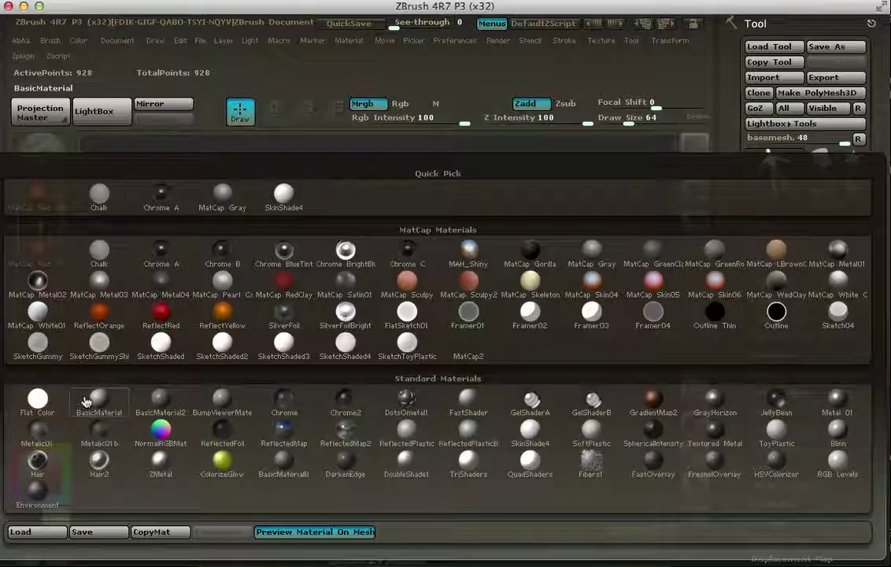
left_click(99, 392)
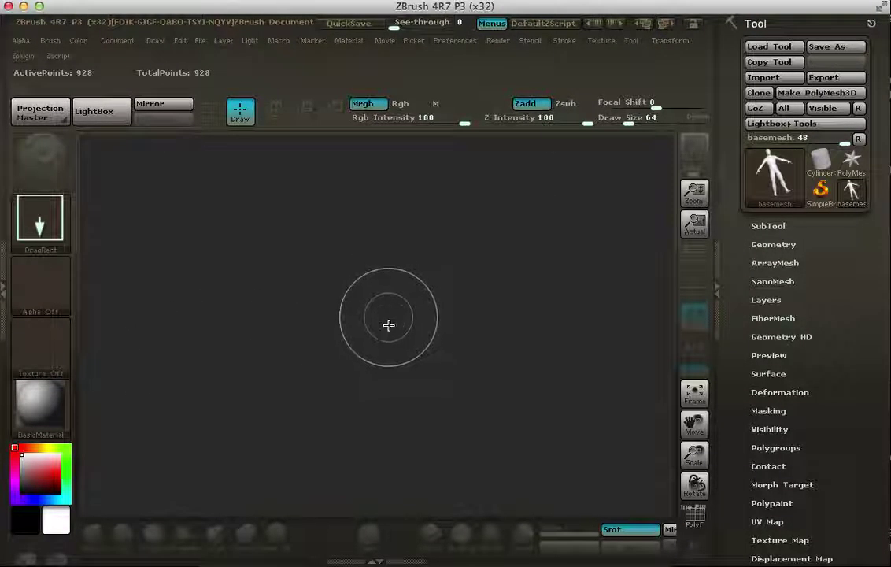
Draw the base mesh figure upright in the middle of the canvas and enter Edit mode
left_click_drag(379, 320, 380, 519)
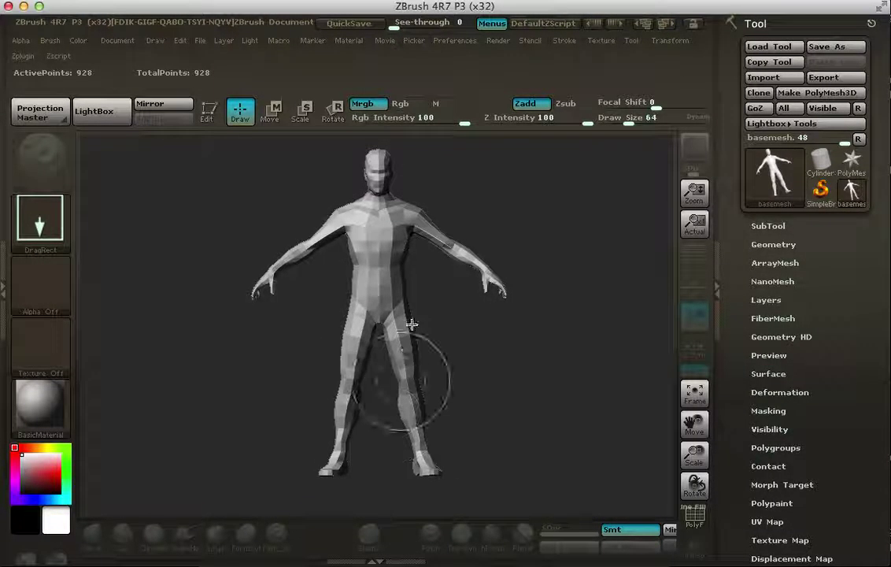
left_click(209, 111)
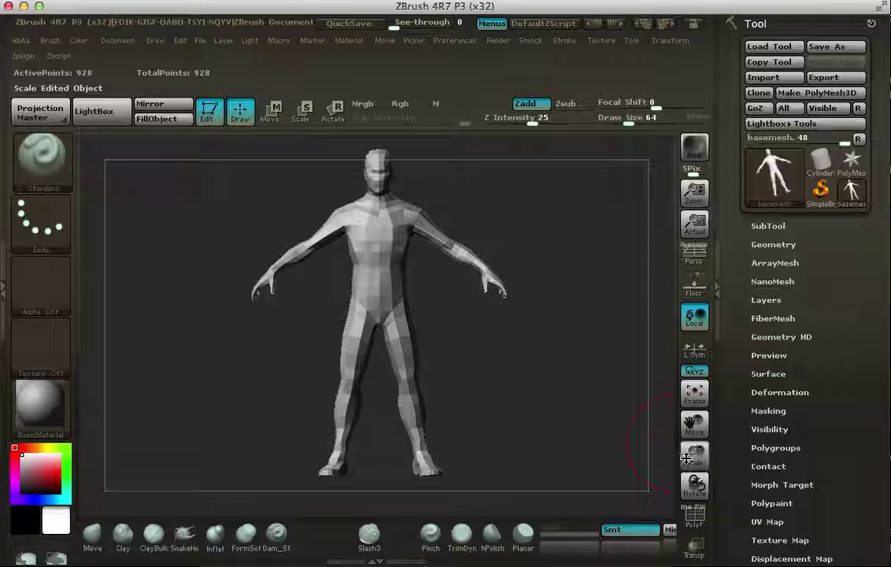
left_click_drag(695, 456, 688, 435)
left_click_drag(592, 377, 669, 360)
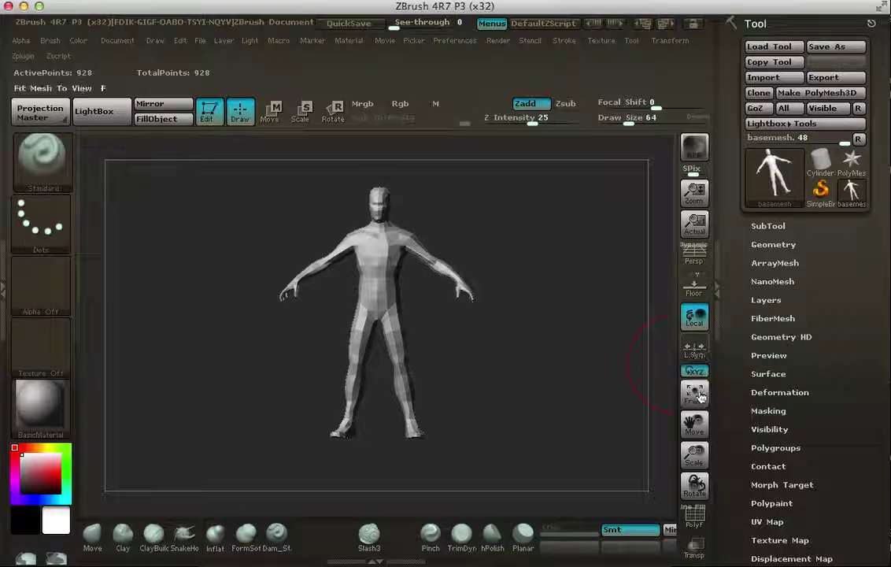
Display the figure's polyframe, examine its topology and polygroups, and hide the polyframe again
left_click(694, 516)
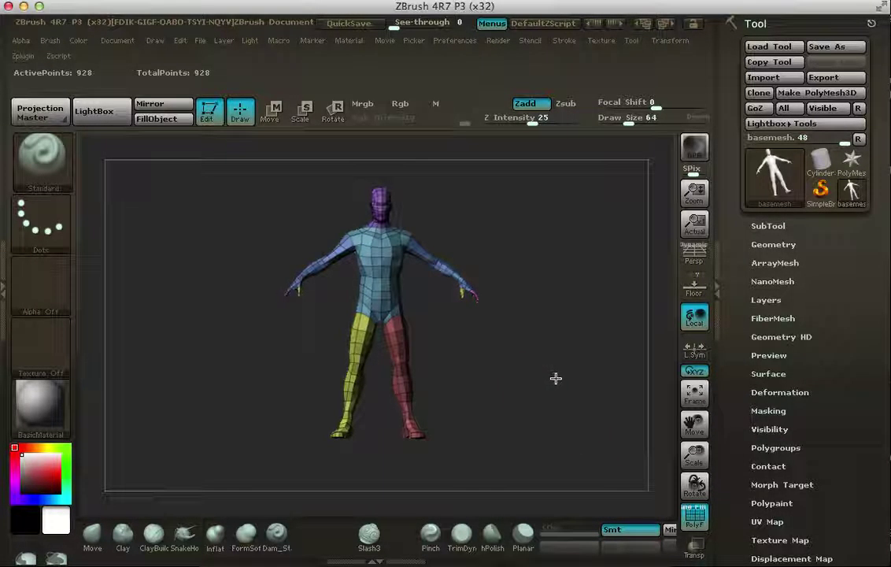
left_click_drag(556, 378, 482, 380, "alt")
left_click_drag(501, 373, 604, 412)
left_click_drag(694, 453, 693, 431)
left_click_drag(693, 421, 696, 452)
mouse_move(555, 394)
left_mouse_down()
mouse_move(568, 382)
mouse_move(555, 394)
mouse_move(553, 386)
mouse_move(543, 390)
mouse_move(554, 388)
left_mouse_up()
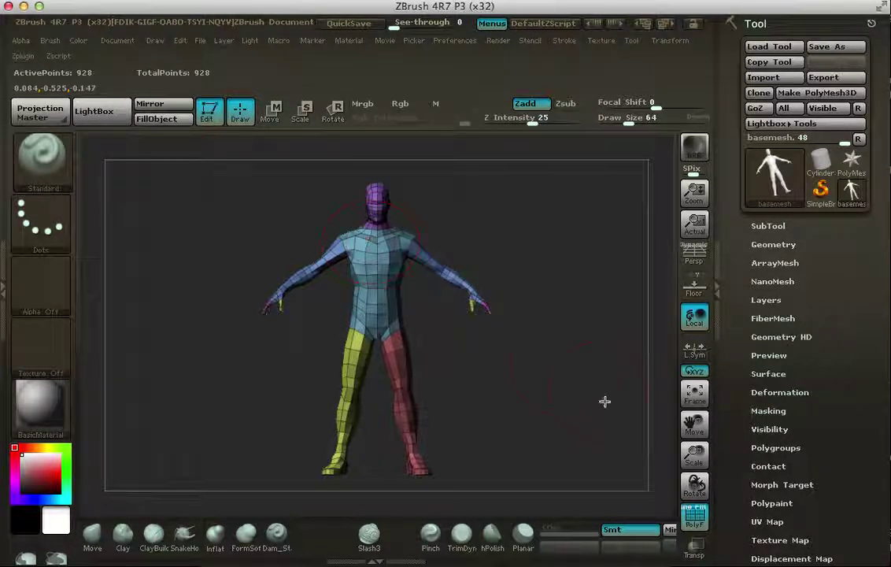
left_click(696, 519)
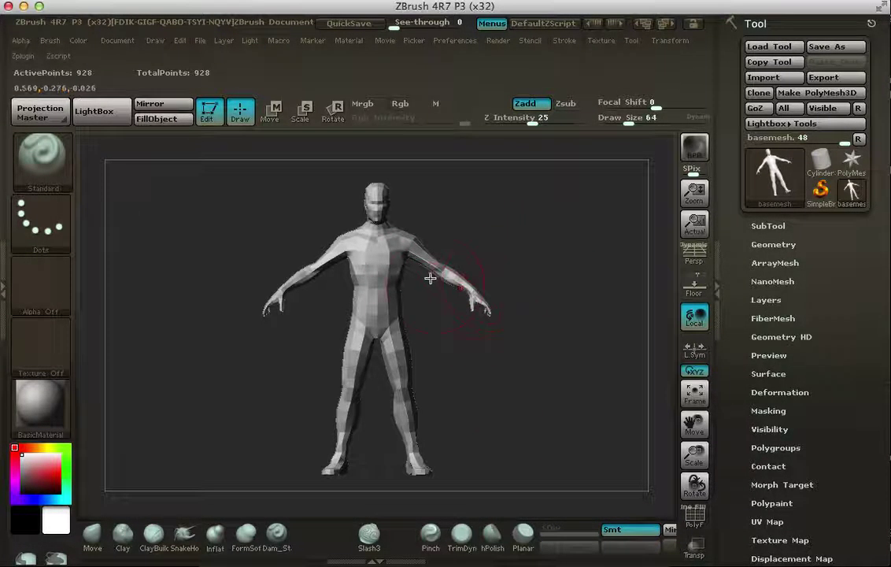
Turn on perspective distortion for the figure and set the brush's draw size to 23
left_click(693, 263)
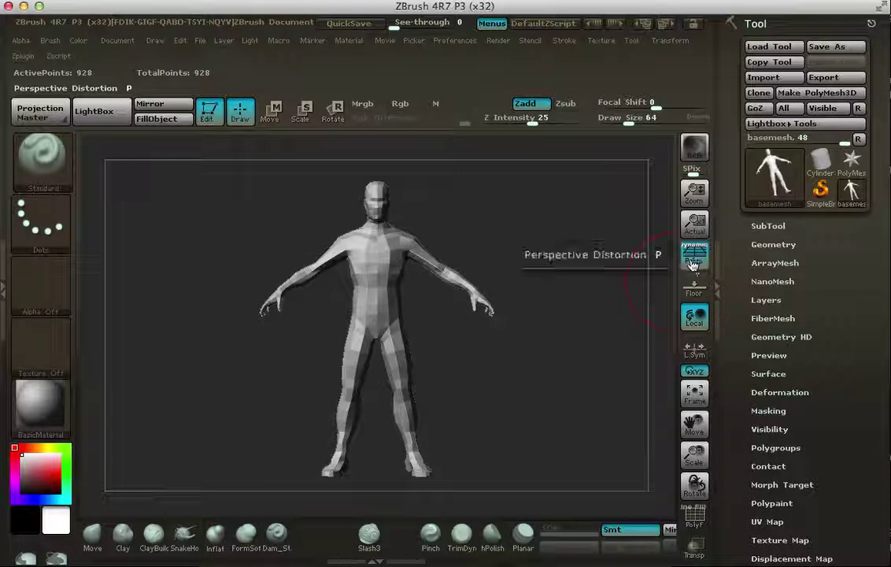
mouse_move(568, 369)
left_mouse_down()
mouse_move(535, 377)
mouse_move(533, 367)
mouse_move(537, 375)
left_mouse_up()
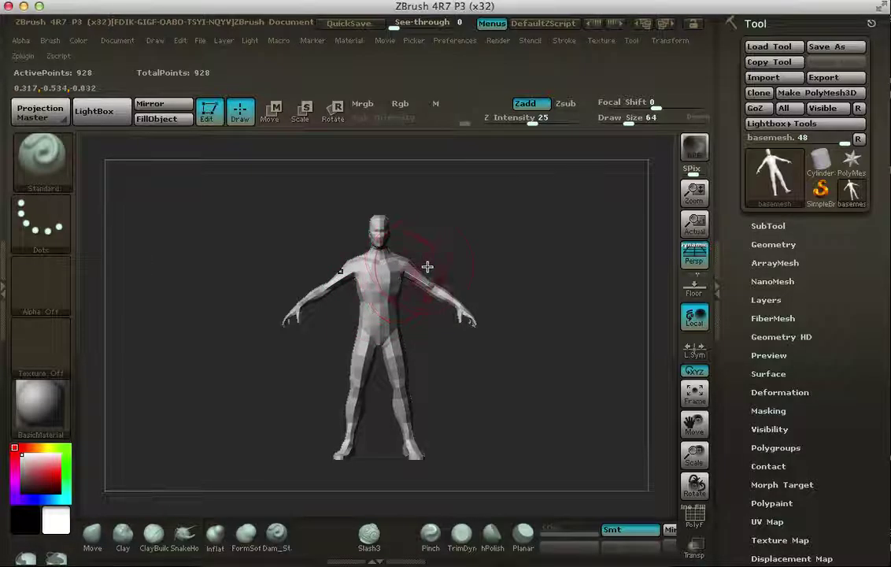
key("s")
left_click_drag(477, 265, 466, 264)
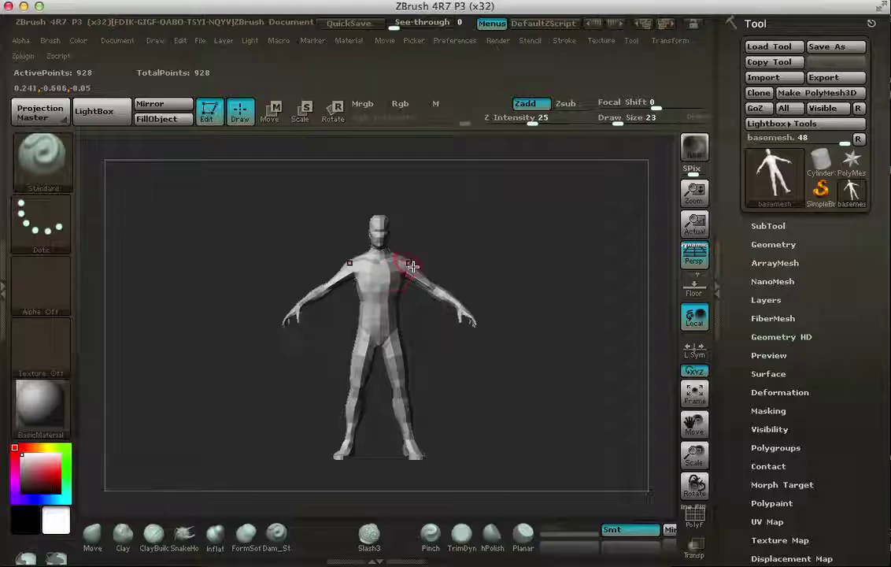
Look through the transform options and the Config section of the preferences
left_click(669, 41)
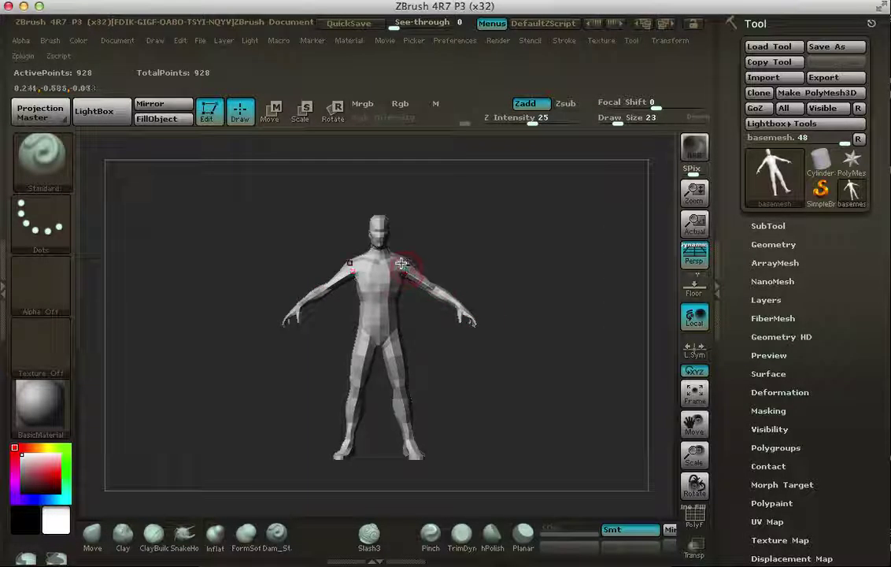
left_click_drag(400, 270, 444, 292)
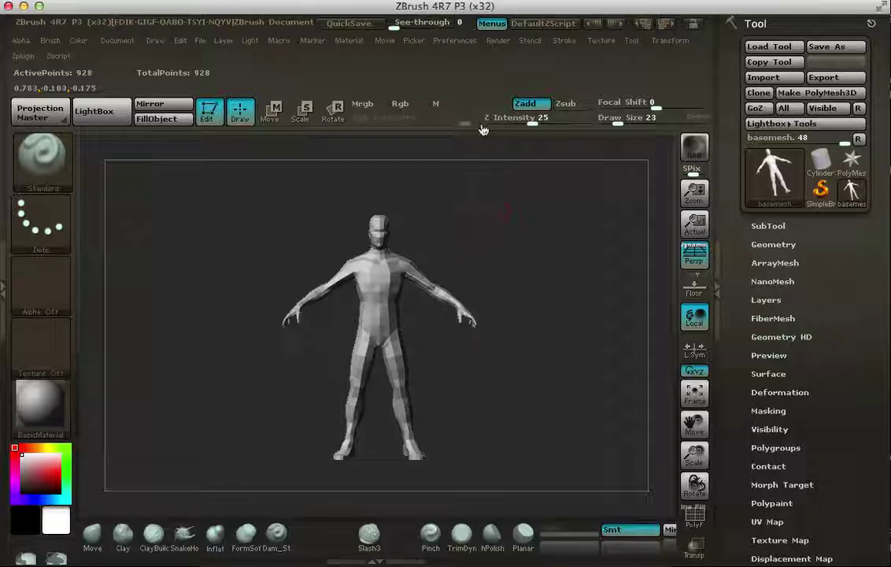
left_click(455, 40)
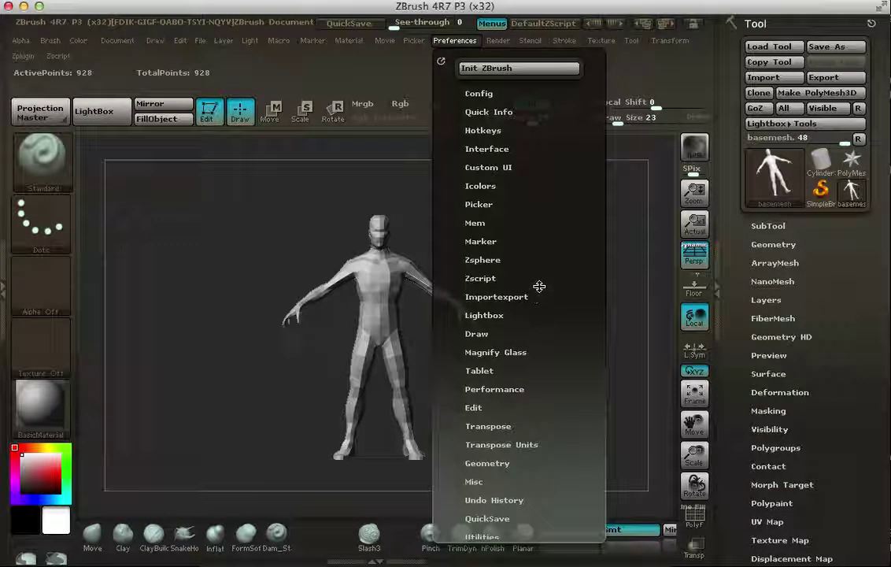
left_click(472, 92)
left_click(470, 124)
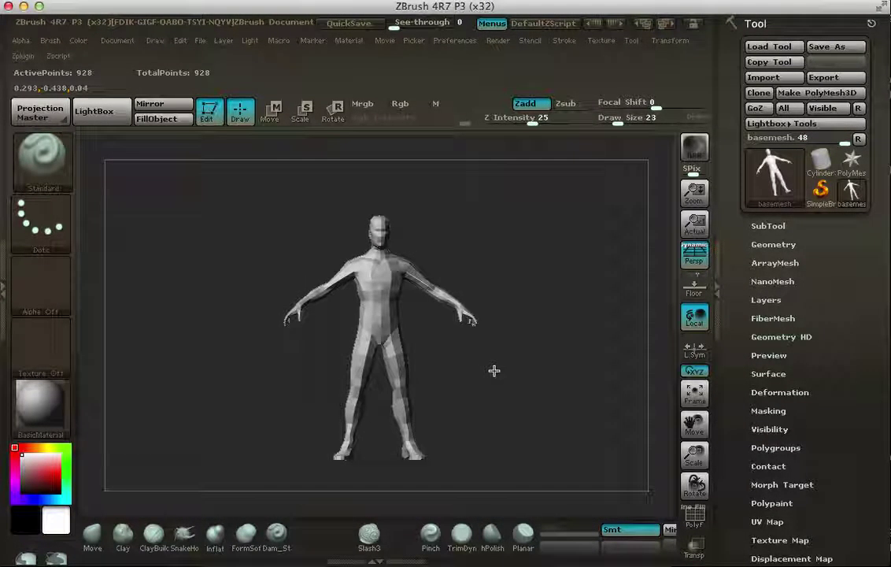
Show the floor grid beneath the figure, hide it again, and examine the figure from back and front
left_click(696, 291)
mouse_move(533, 359)
left_mouse_down()
mouse_move(571, 354)
mouse_move(482, 362)
mouse_move(541, 352)
mouse_move(525, 354)
mouse_move(524, 335)
mouse_move(526, 349)
left_mouse_up()
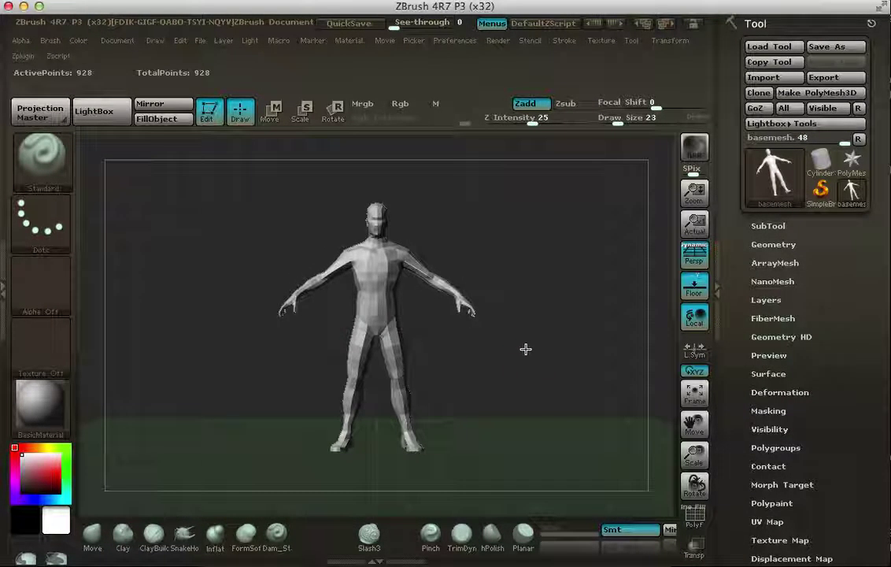
left_click(694, 290)
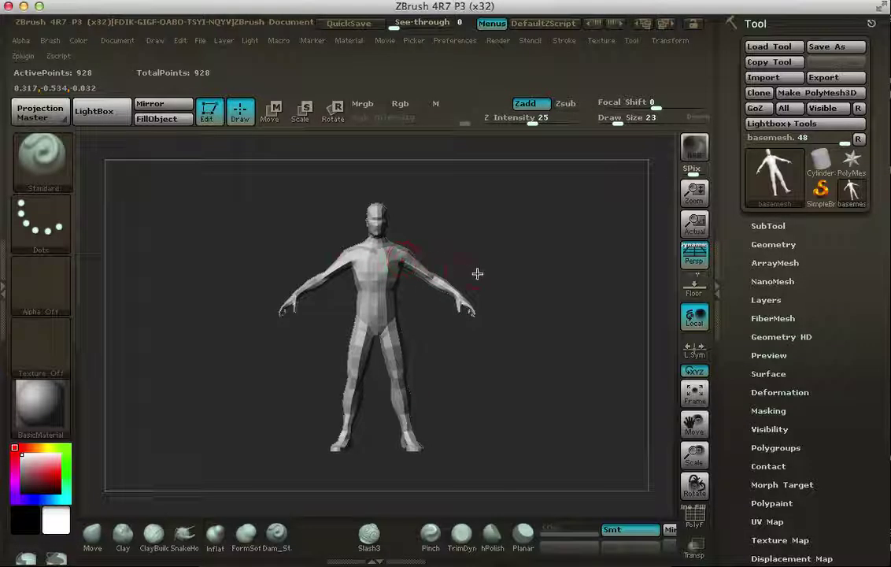
left_click_drag(532, 258, 468, 295)
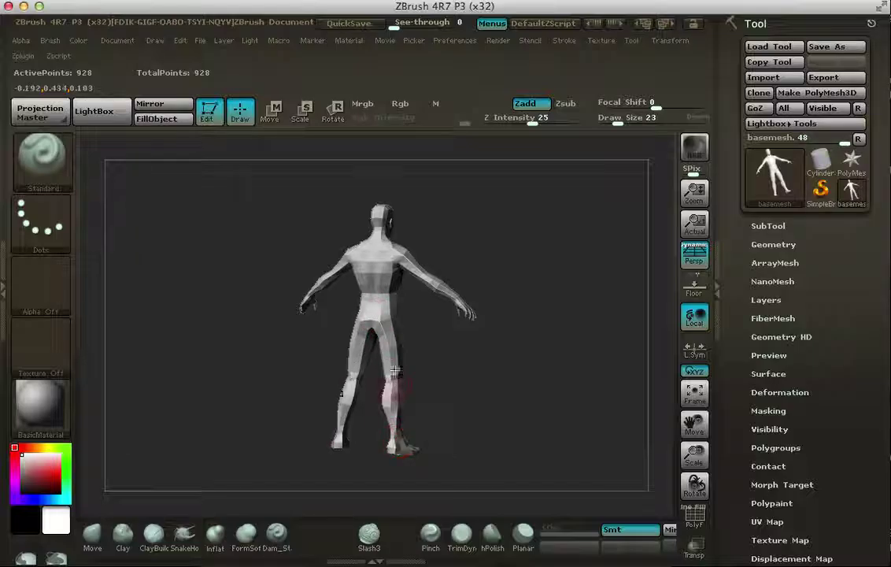
left_click_drag(458, 274, 399, 250)
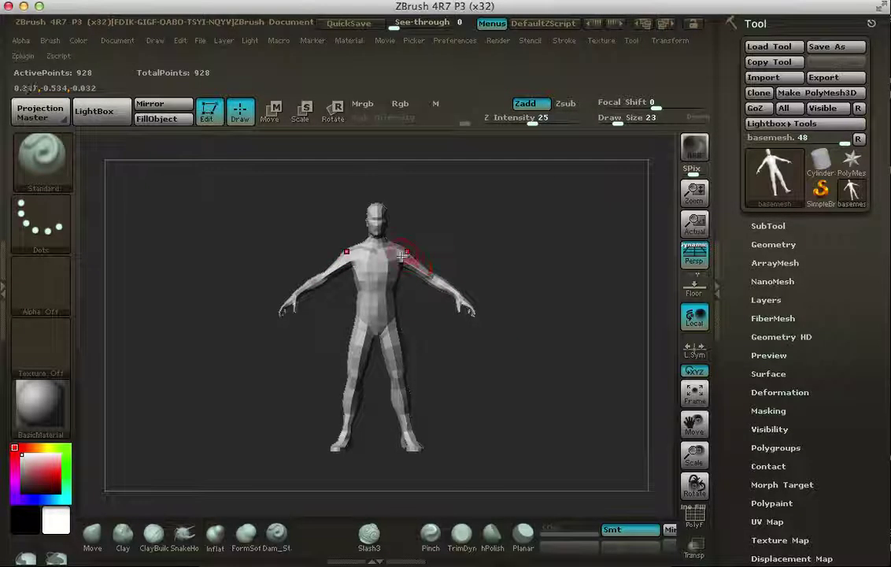
left_click_drag(527, 329, 545, 322)
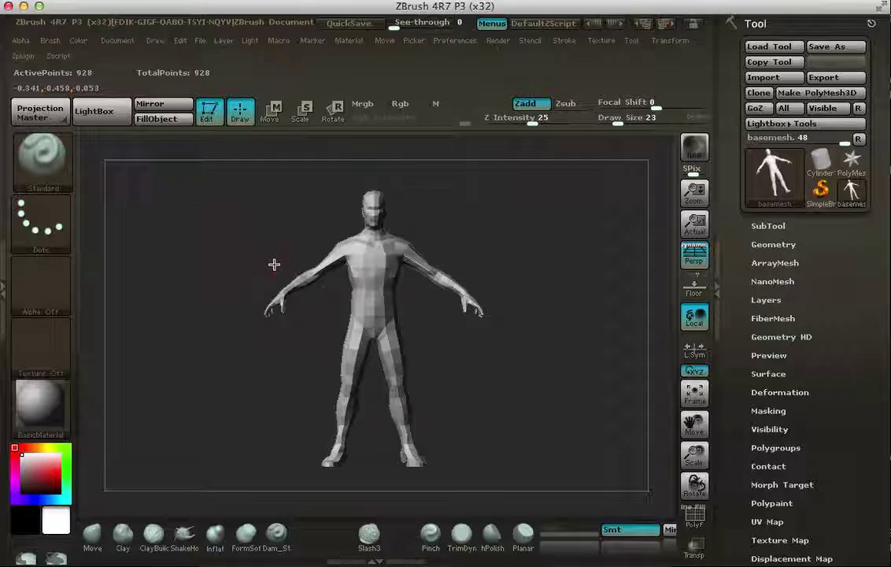
Look through the available masking brushes, including MaskCurve, MaskLasso and MaskPen, and compare them with the Standard sculpting brush
key("ctrl")
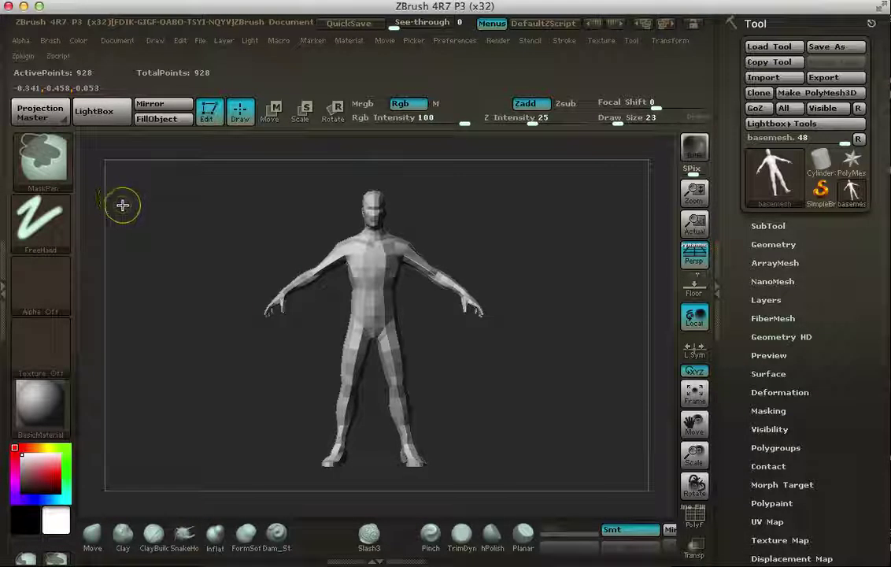
mouse_move(43, 155)
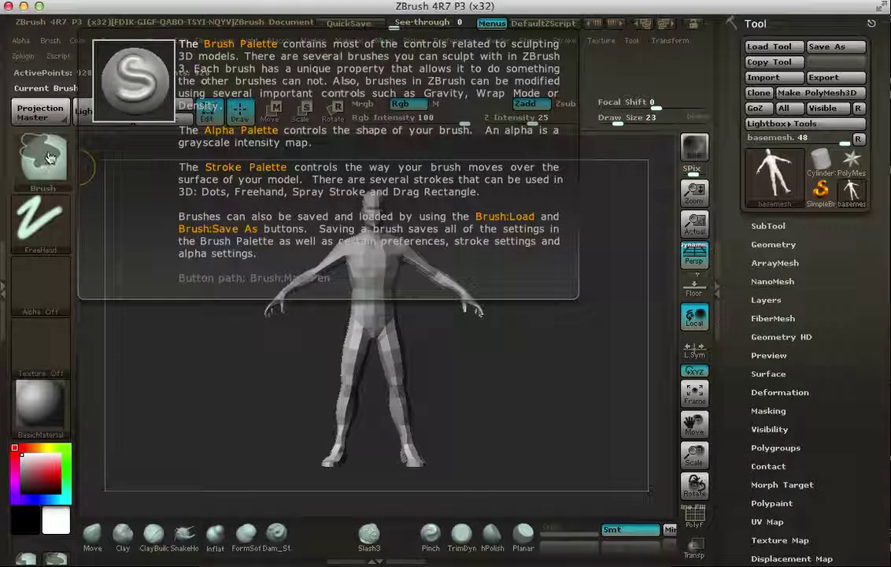
left_click(47, 161)
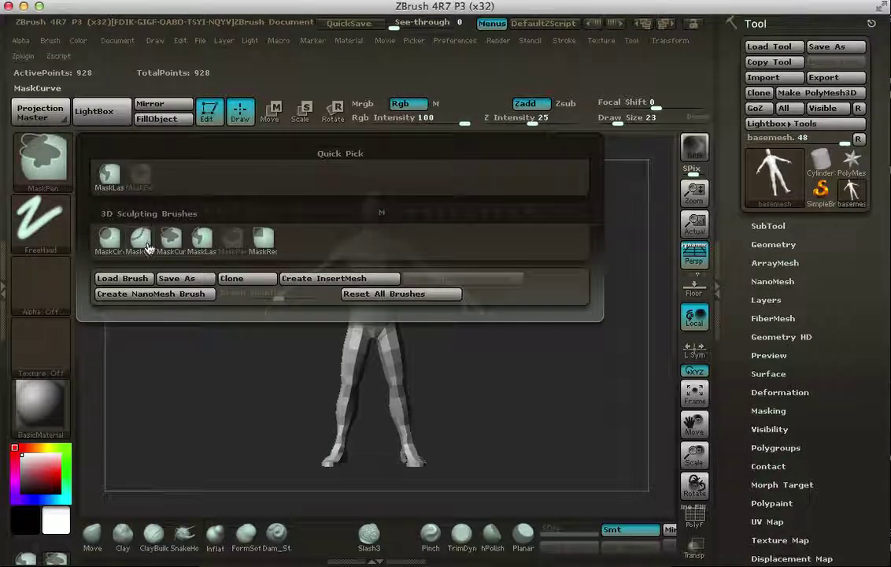
mouse_move(166, 239)
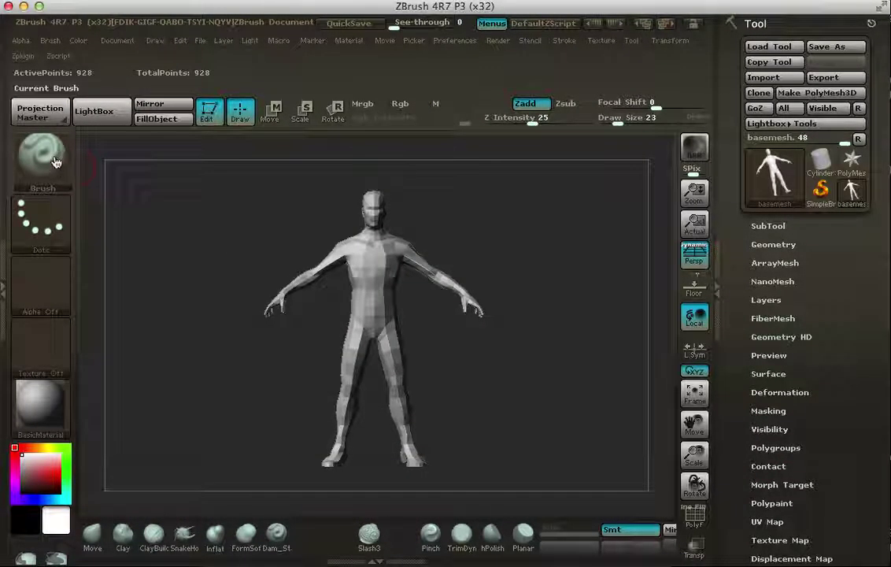
left_click(42, 156)
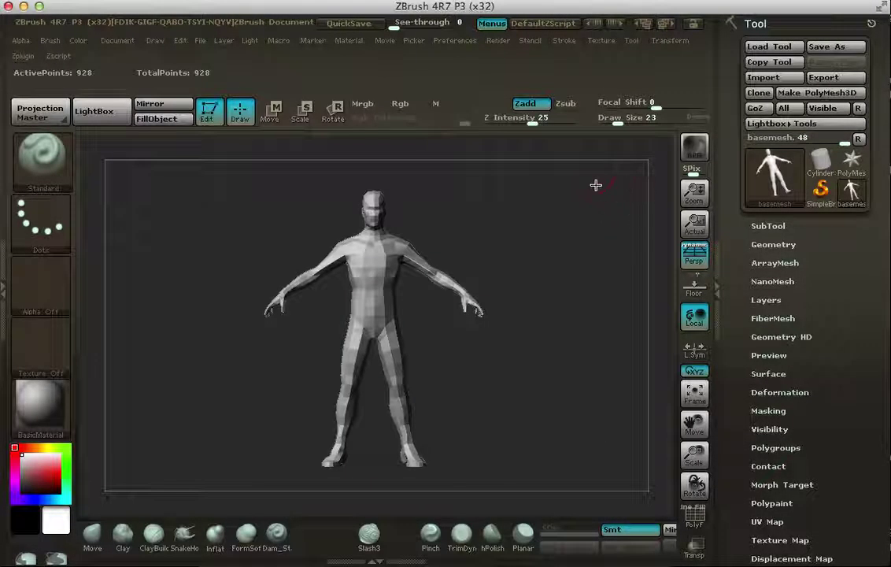
key("ctrl")
left_click(43, 158, "ctrl")
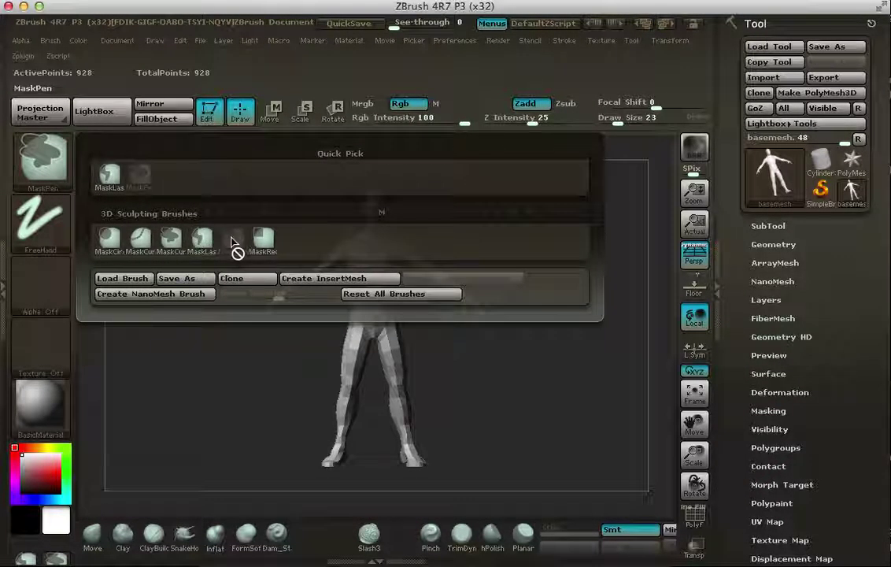
mouse_move(205, 247)
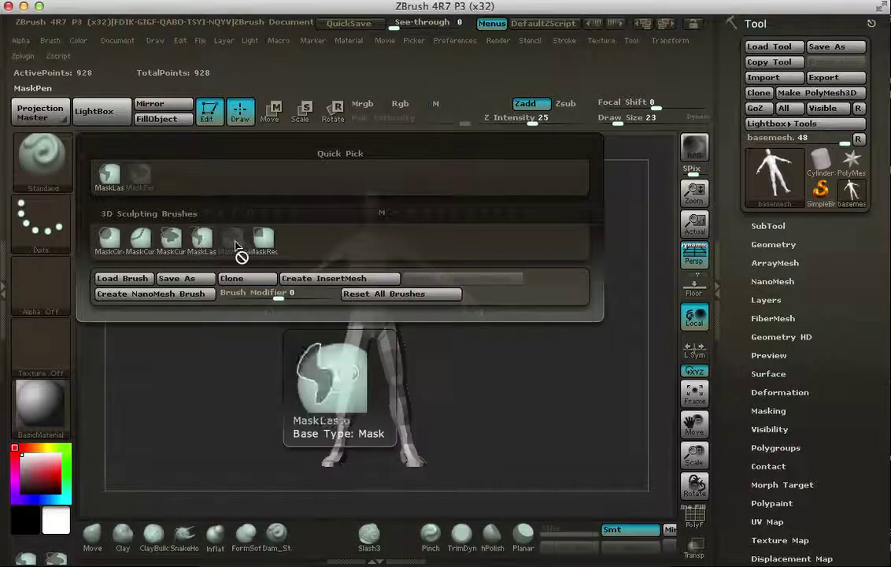
Set MaskLasso as the masking brush in place of MaskPen
key("ctrl")
mouse_move(554, 202)
left_mouse_down("ctrl")
mouse_move(520, 263)
mouse_move(402, 351)
mouse_move(398, 326)
left_mouse_up("ctrl")
mouse_move(533, 283)
left_mouse_down()
mouse_move(474, 275)
mouse_move(524, 278)
left_mouse_up()
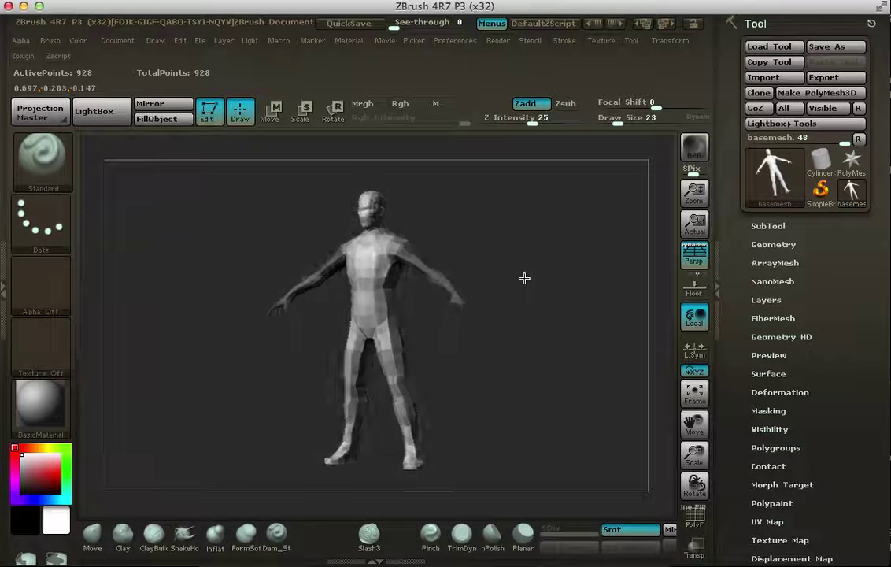
key("ctrl")
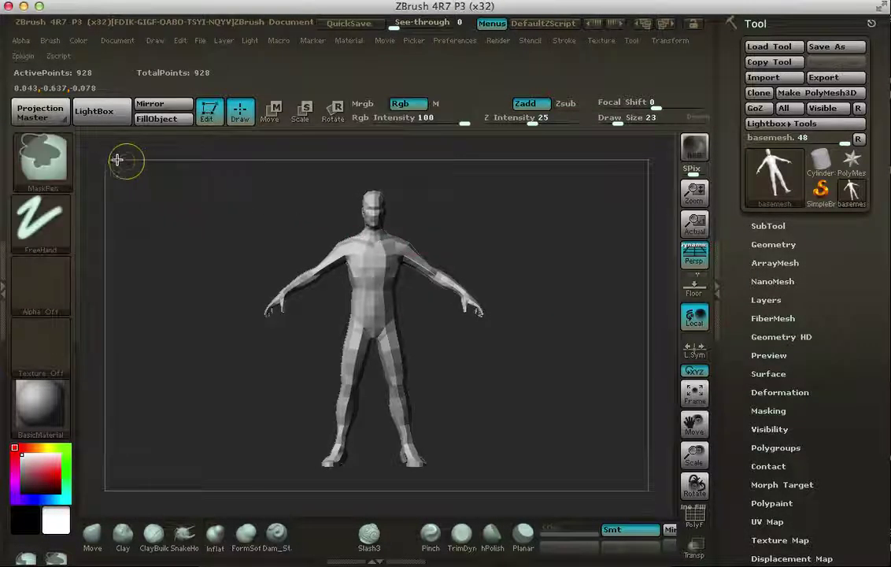
left_click(42, 158, "ctrl")
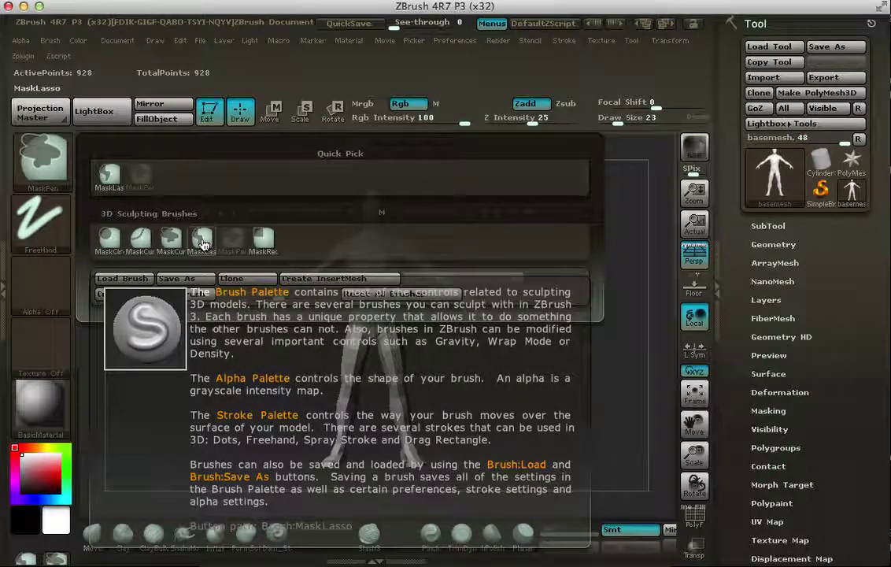
left_click(202, 244)
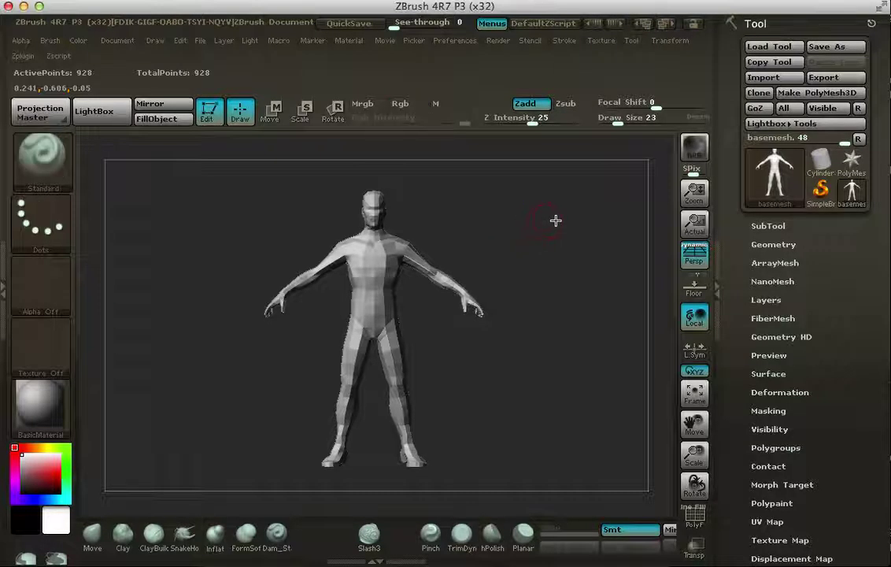
Mask both arms from shoulder to fingertips with the lasso, and invert the mask to protect the rest of the body
mouse_move(567, 206)
left_mouse_down("ctrl")
mouse_move(502, 175)
mouse_move(428, 197)
mouse_move(399, 239)
mouse_move(408, 293)
mouse_move(453, 364)
mouse_move(548, 350)
mouse_move(570, 287)
mouse_move(555, 281)
mouse_move(505, 300)
mouse_move(415, 296)
mouse_move(523, 293)
mouse_move(559, 281)
left_mouse_up("ctrl")
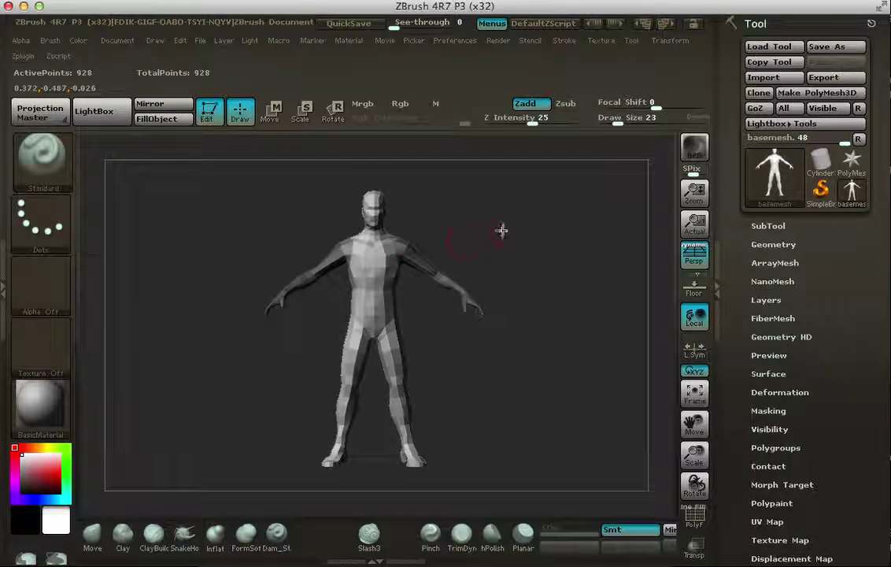
key("ctrl")
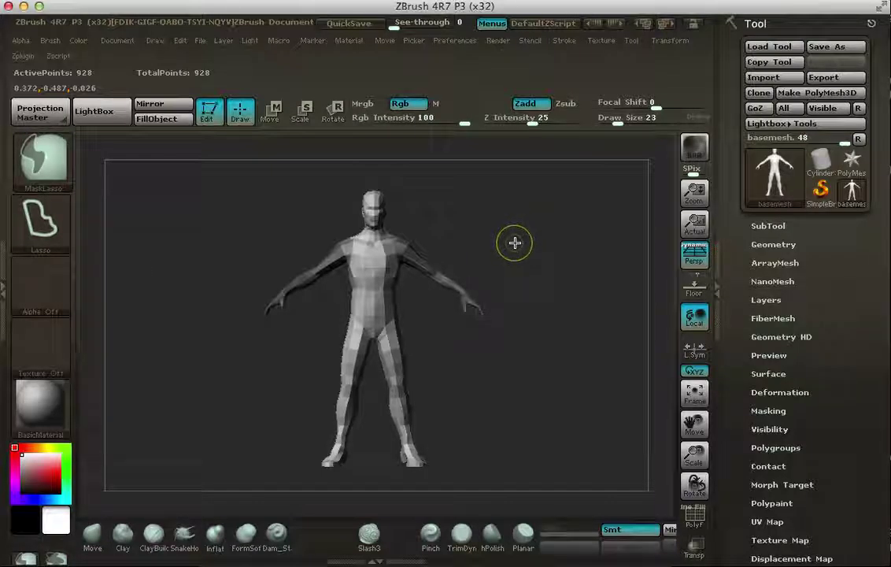
left_click(516, 245, "ctrl")
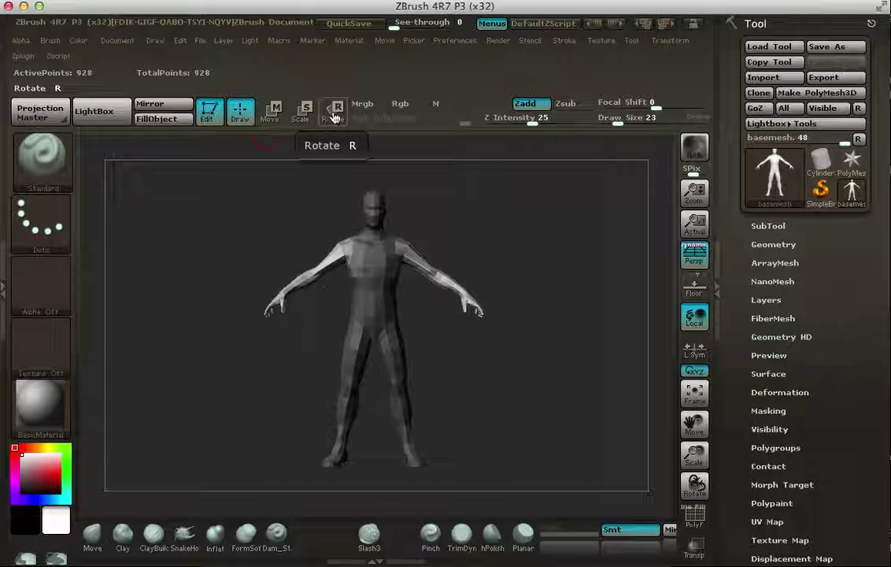
Activate Rotate, place a transpose line from the shoulder along the arm, and check the line's alignment from the side
left_click(334, 115)
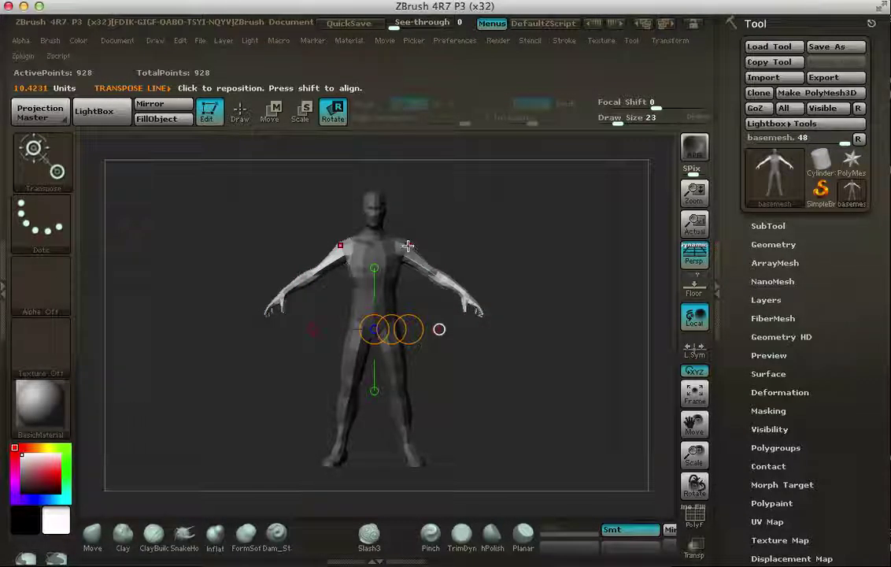
left_click_drag(406, 246, 504, 329)
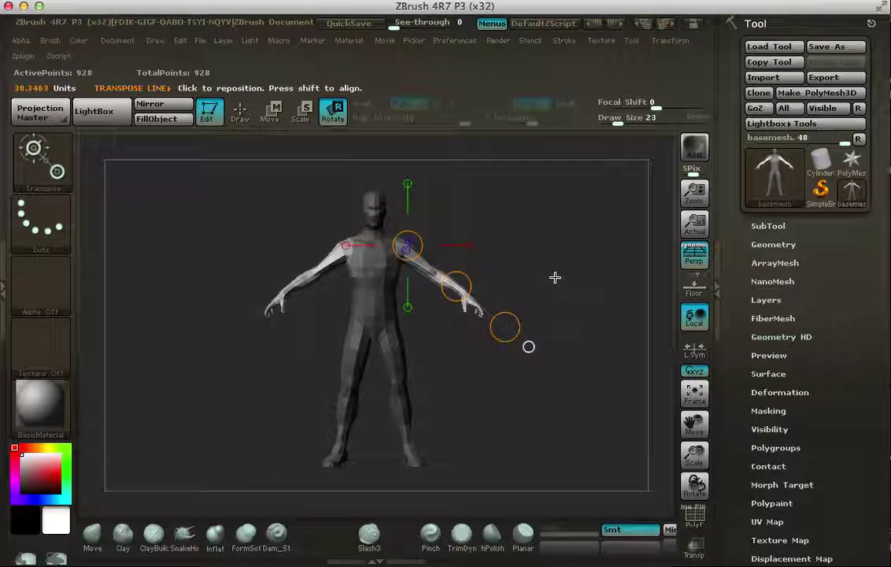
left_click_drag(555, 277, 497, 250)
mouse_move(408, 250)
left_mouse_down()
mouse_move(426, 295)
mouse_move(452, 303)
mouse_move(450, 286)
left_mouse_up()
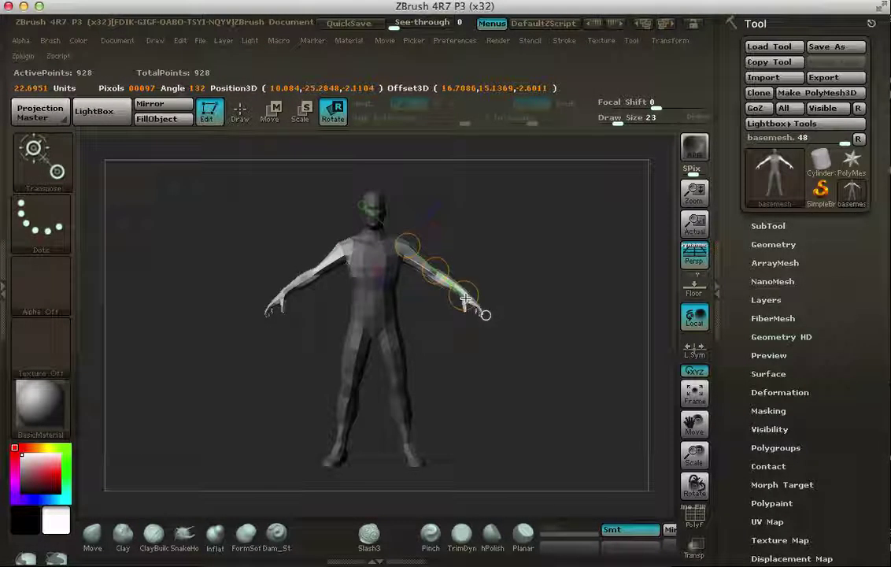
left_click_drag(534, 283, 472, 292)
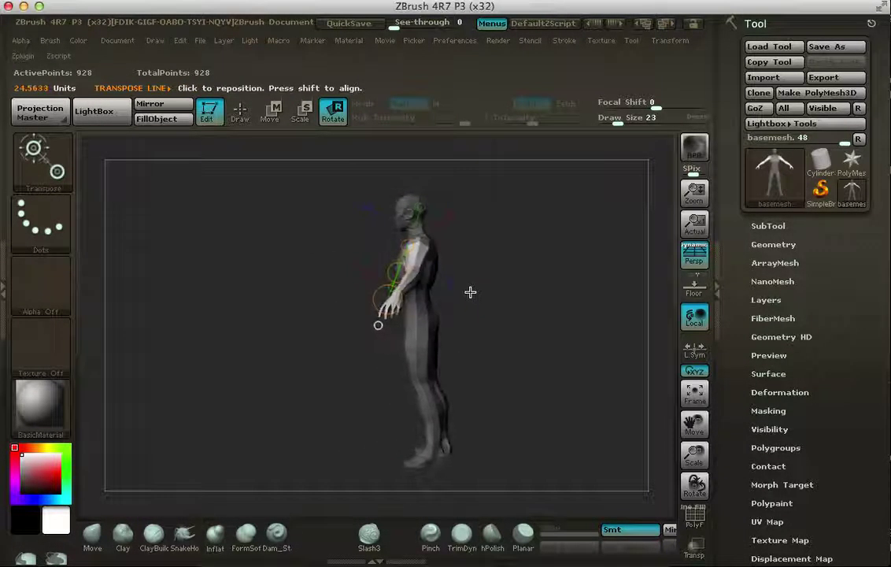
left_click_drag(397, 308, 503, 280)
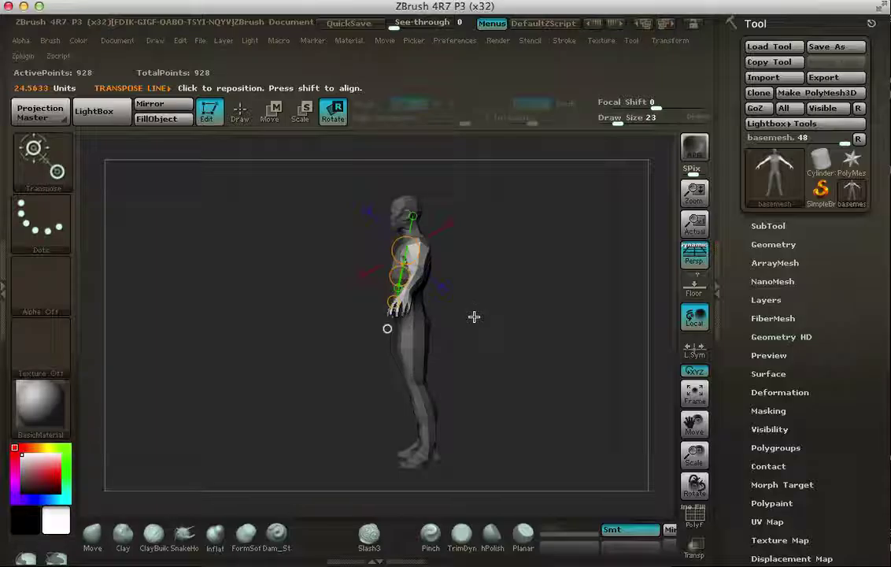
left_click_drag(473, 316, 499, 196)
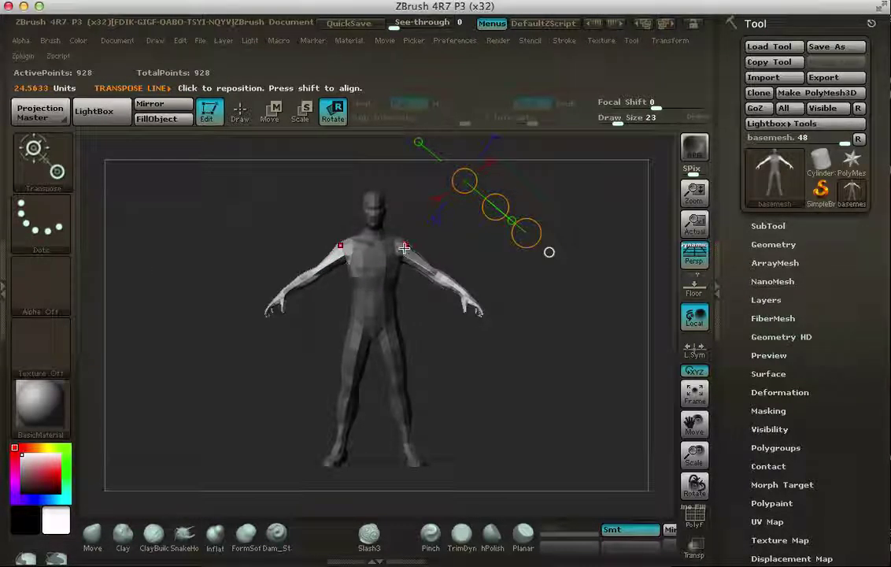
Redraw the transpose line from the shoulder outward above the arm, about 32 units long, and adjust its end points
left_click_drag(406, 247, 512, 273)
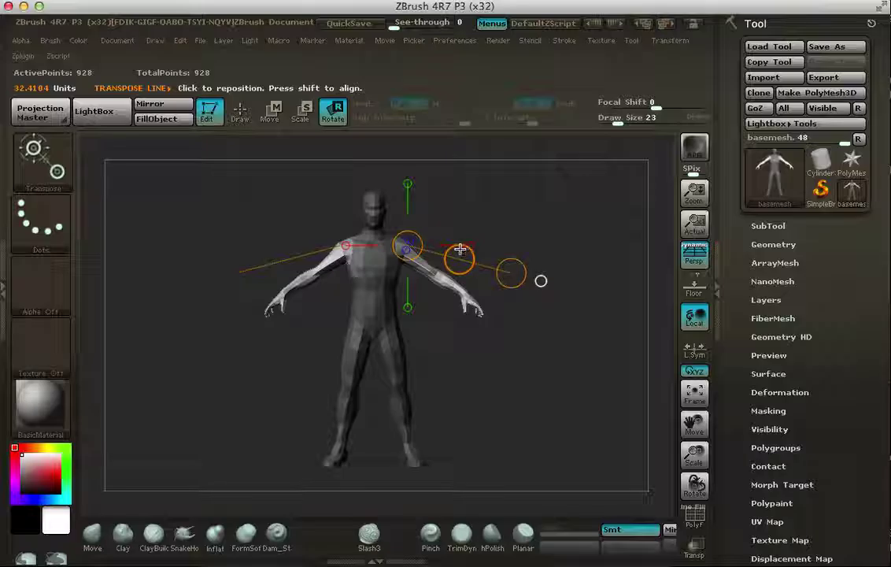
mouse_move(472, 254)
left_mouse_down()
mouse_move(494, 211)
mouse_move(465, 272)
mouse_move(496, 220)
mouse_move(475, 259)
left_mouse_up()
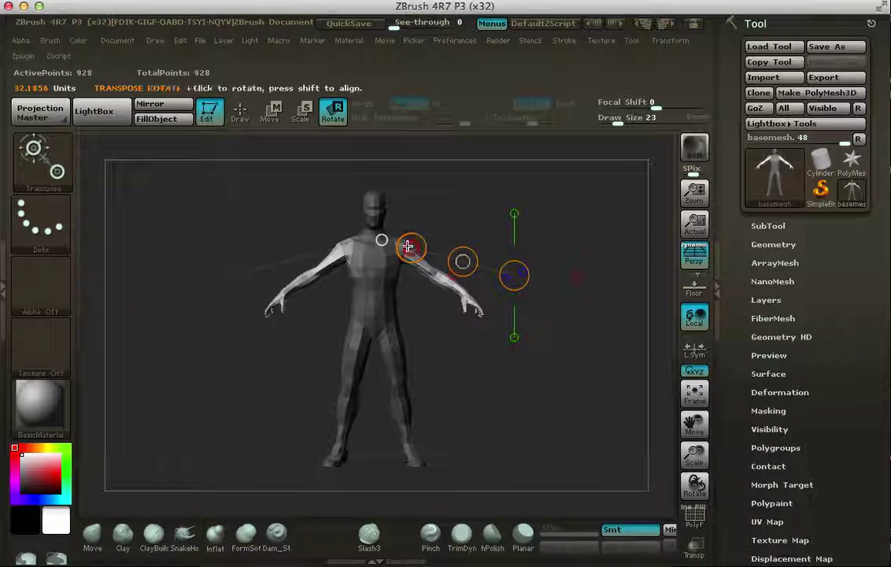
left_click(510, 260)
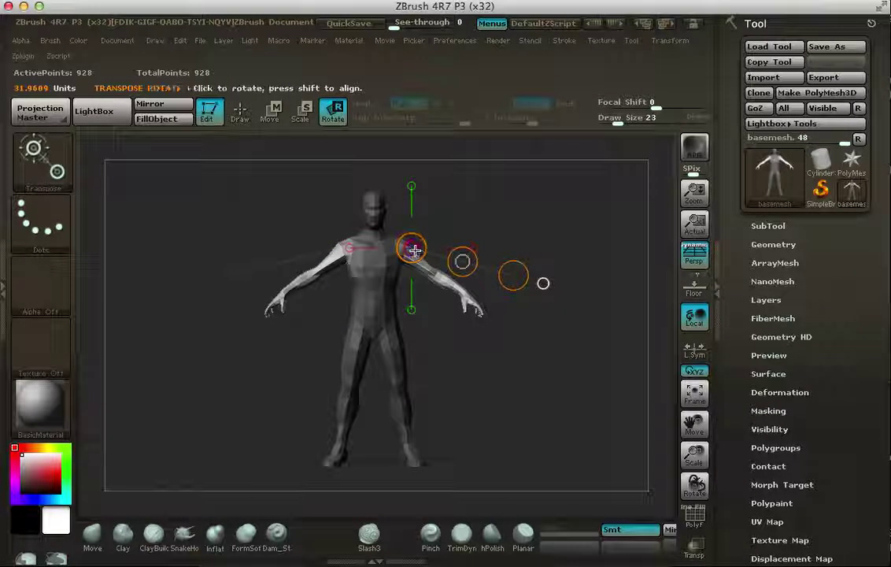
mouse_move(412, 249)
left_mouse_down()
mouse_move(420, 243)
mouse_move(416, 249)
left_mouse_up()
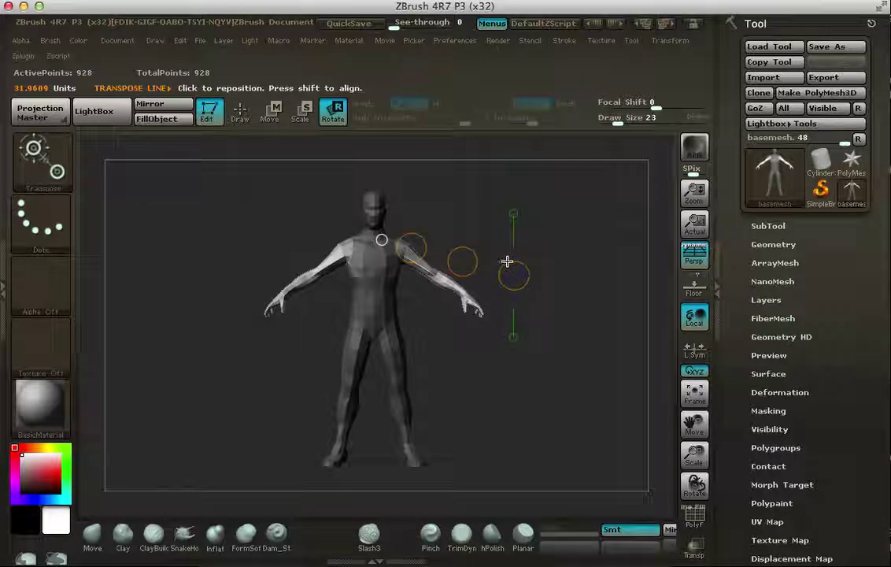
left_click_drag(507, 265, 501, 262)
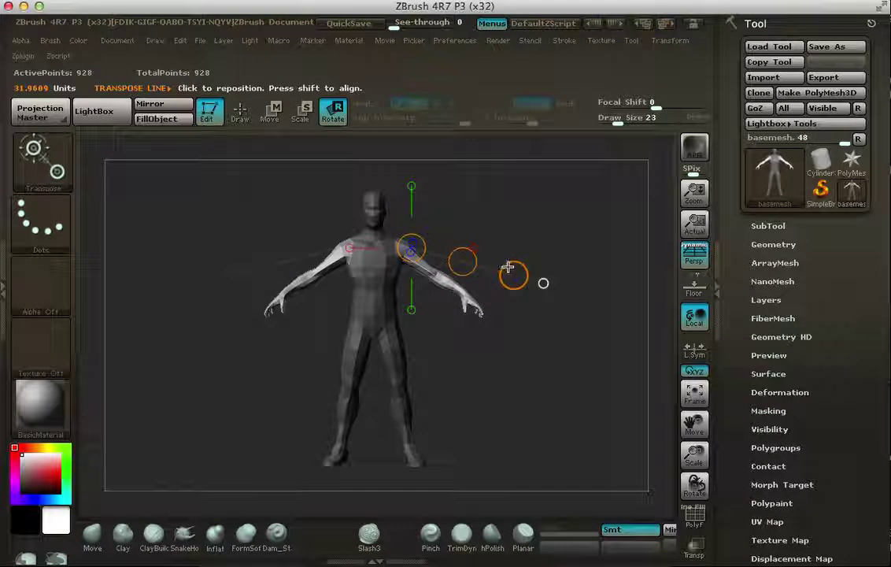
Swing the transpose line's outer end through several angles around the shoulder, and align it horizontally at about 31 units long
left_click_drag(512, 264, 452, 334)
mouse_move(467, 331)
left_mouse_down()
mouse_move(477, 208)
mouse_move(475, 331)
left_mouse_up()
left_click_drag(489, 224, 470, 312)
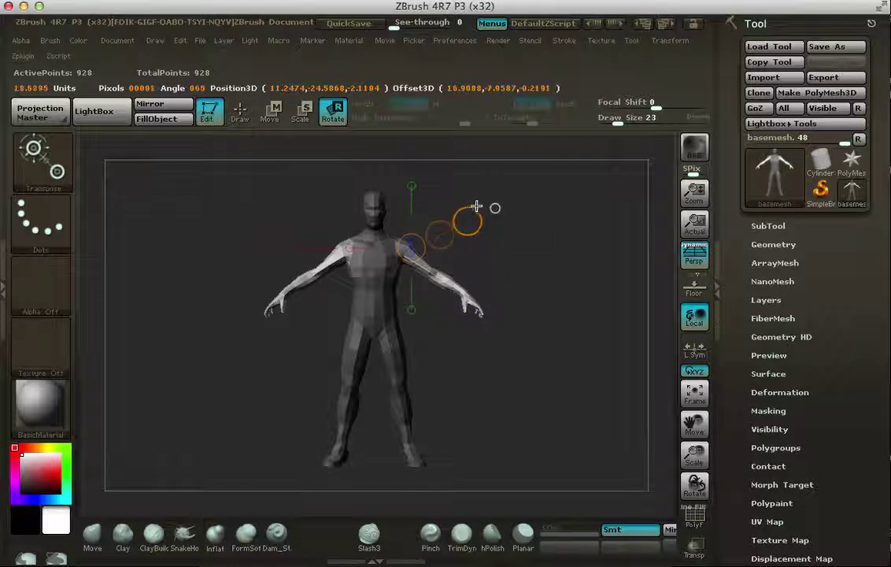
left_click_drag(492, 203, 508, 292)
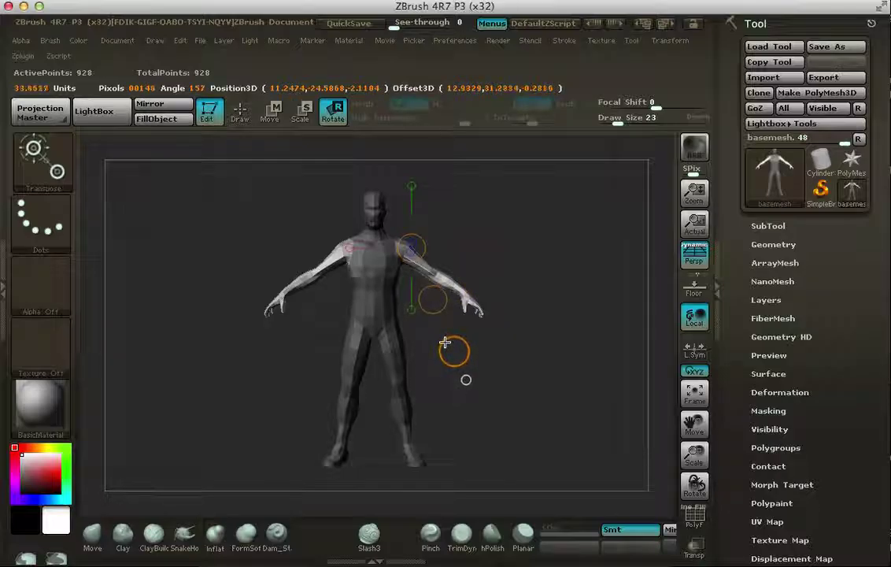
left_click_drag(445, 342, 514, 195)
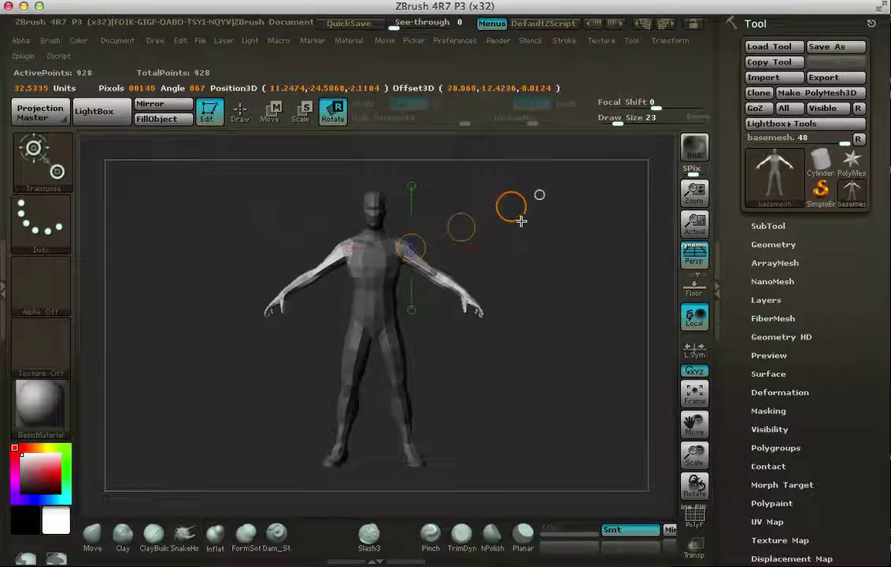
left_click_drag(516, 275, 515, 220)
mouse_move(515, 265)
left_mouse_down()
mouse_move(484, 325)
mouse_move(512, 275)
left_mouse_up()
left_click_drag(511, 238, 512, 239)
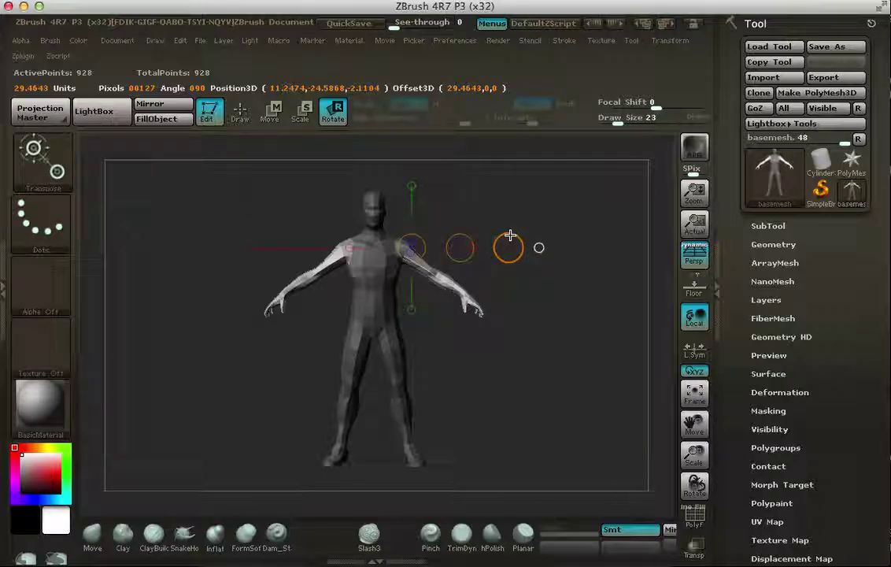
left_click_drag(506, 236, 510, 284)
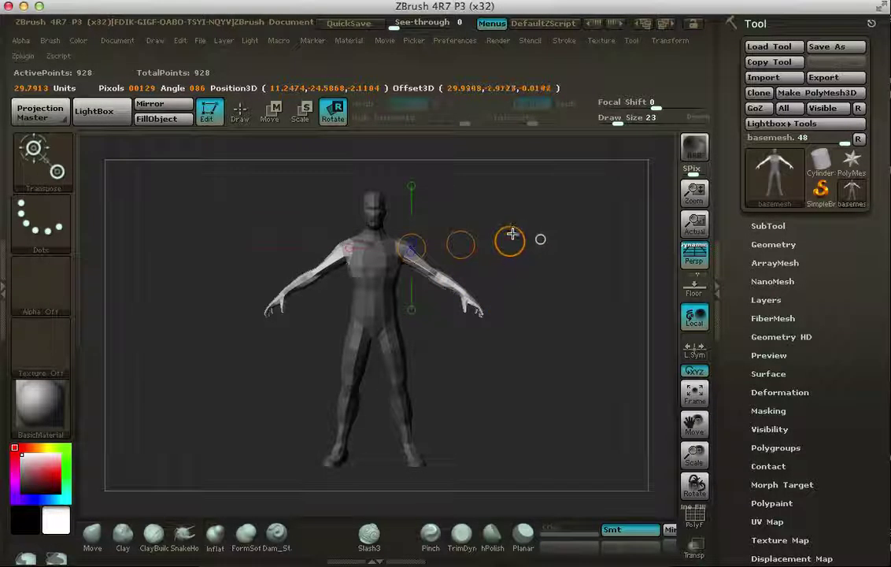
left_click_drag(513, 241, 546, 248)
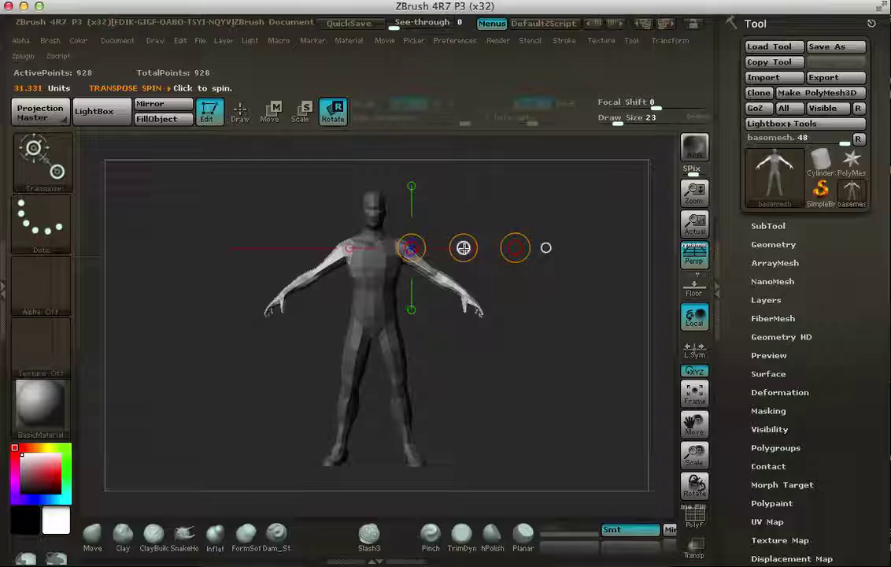
Spin the unmasked arms around the axis of the horizontal transpose line
left_click_drag(463, 248, 522, 256)
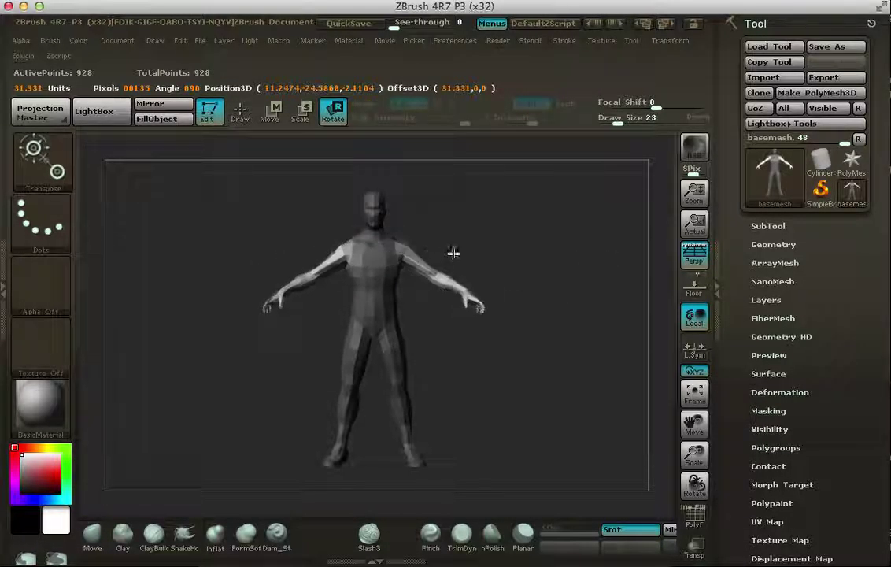
left_click_drag(454, 252, 597, 234)
left_click_drag(428, 259, 433, 258)
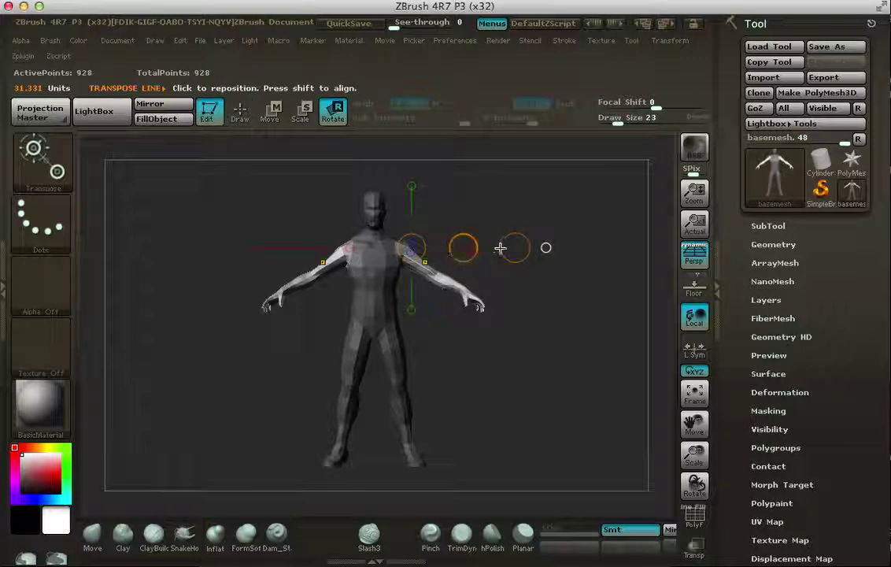
Rotate the unmasked arms about the shoulder end of the transpose line, and also about its outer end
mouse_move(515, 248)
left_mouse_down()
mouse_move(487, 313)
mouse_move(516, 253)
left_mouse_up()
left_click_drag(503, 164, 515, 247)
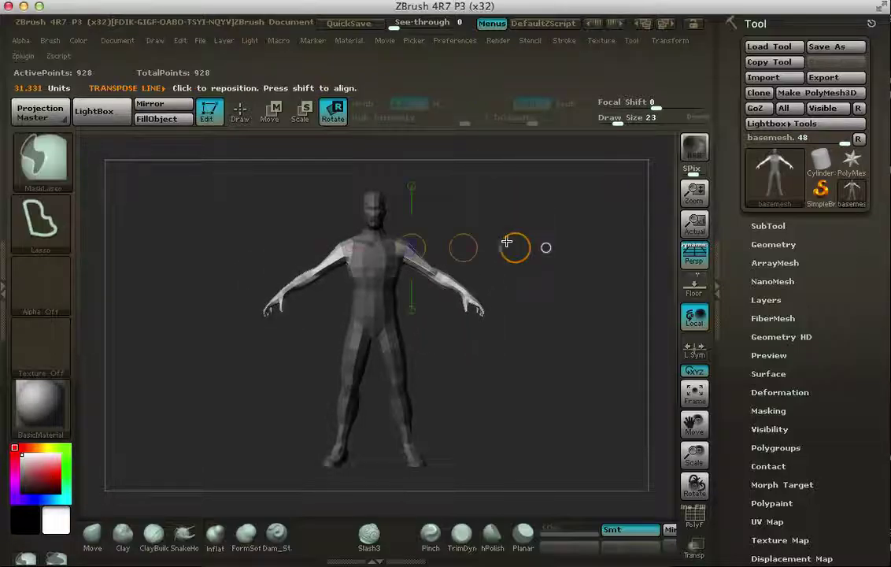
left_click_drag(412, 246, 426, 208)
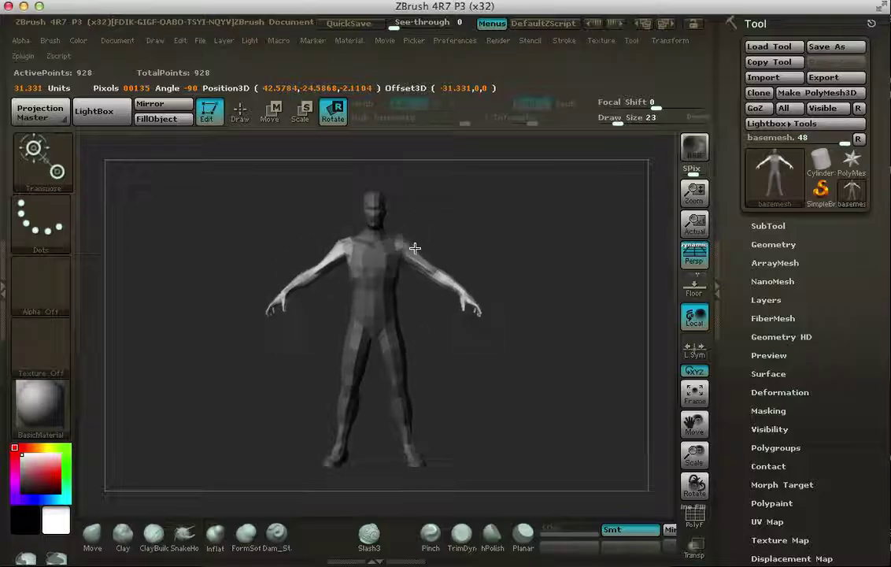
Rotate the unmasked arms downward around the outer and shoulder ends of the horizontal transpose line
left_click_drag(415, 248, 417, 246)
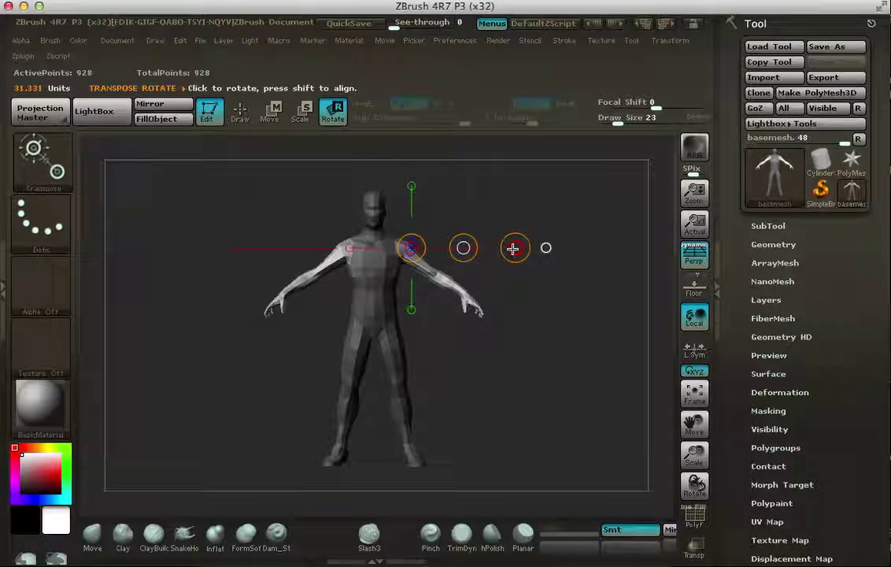
left_click_drag(516, 248, 506, 283)
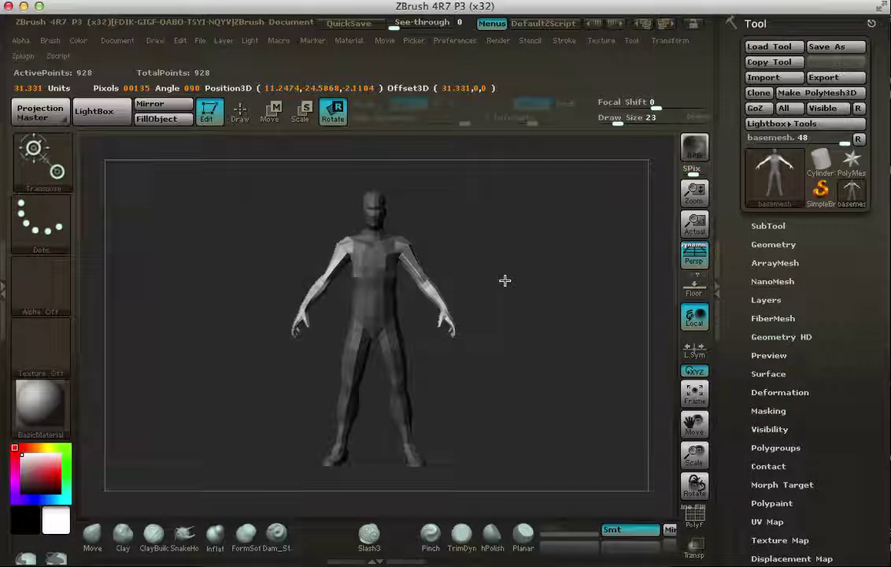
left_click(414, 247)
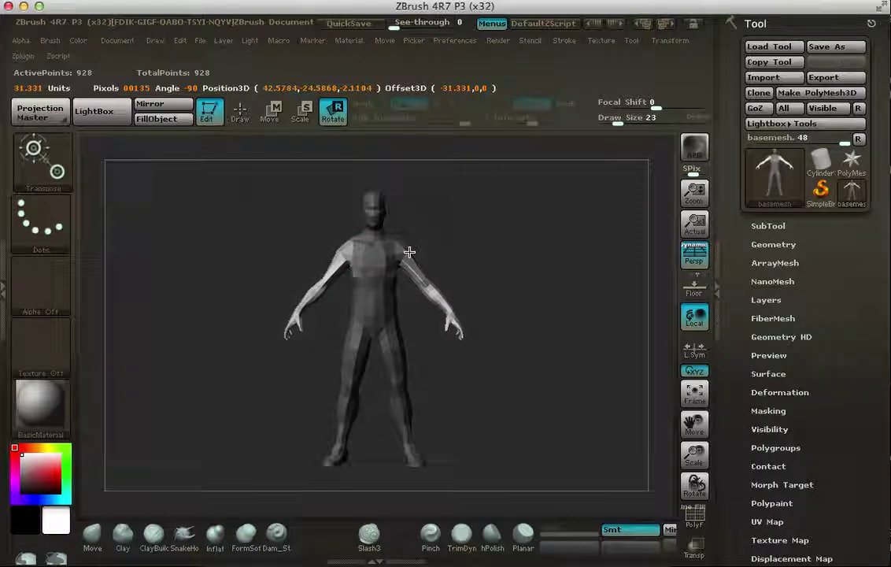
left_click(409, 251)
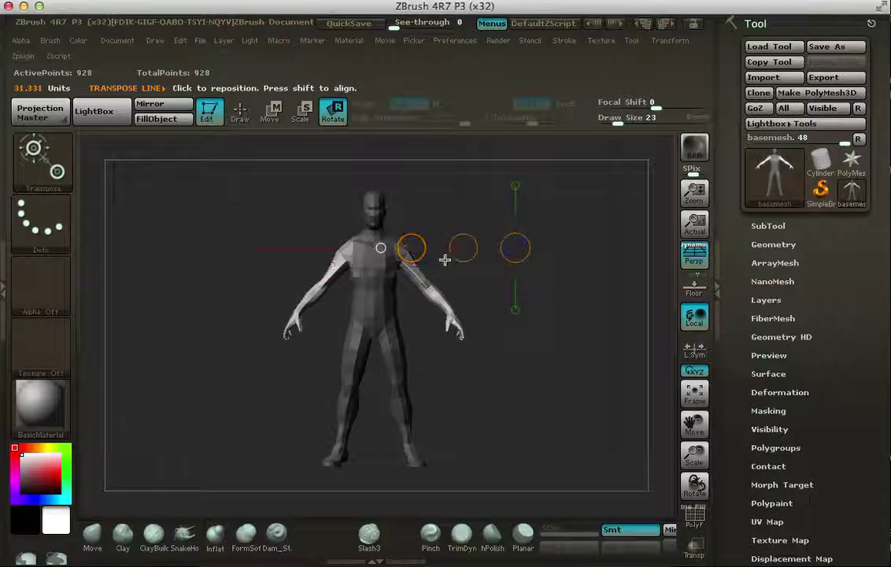
left_click_drag(417, 238, 438, 205)
Draw a transpose line about 36 units long from the shoulder past the hand, and enlarge the unmasked arms with Scale
mouse_move(408, 252)
left_mouse_down()
mouse_move(474, 358)
mouse_move(478, 349)
left_mouse_up()
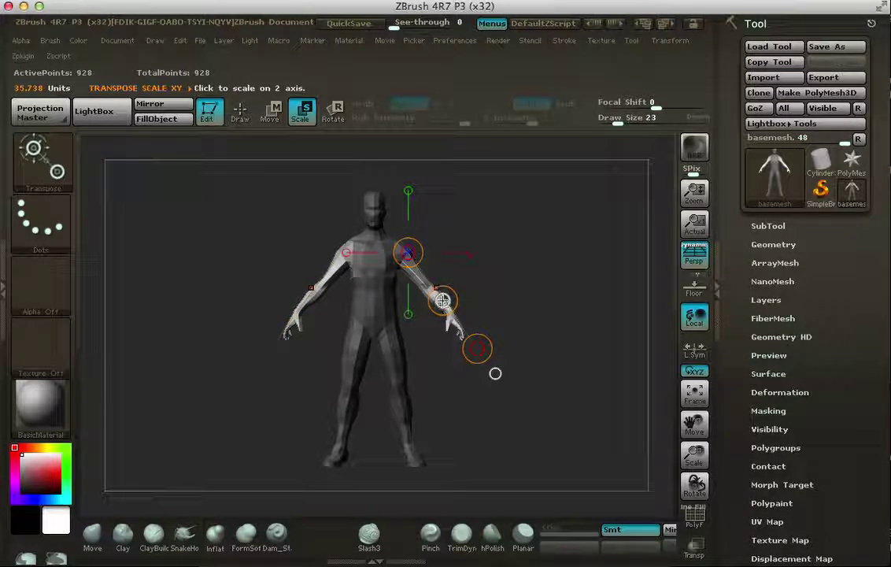
mouse_move(408, 252)
left_mouse_down()
mouse_move(408, 243)
mouse_move(478, 348)
left_mouse_up()
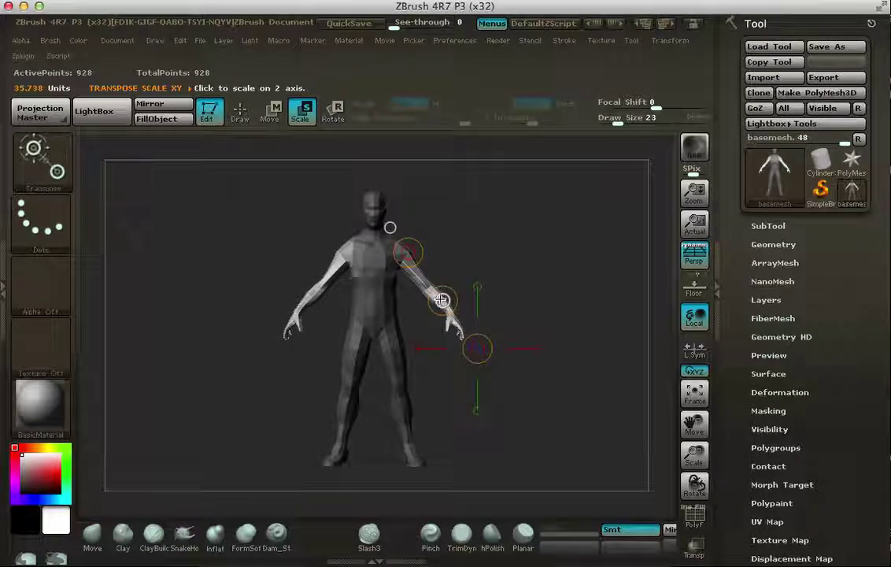
mouse_move(442, 300)
left_mouse_down()
mouse_move(462, 328)
mouse_move(443, 320)
left_mouse_up()
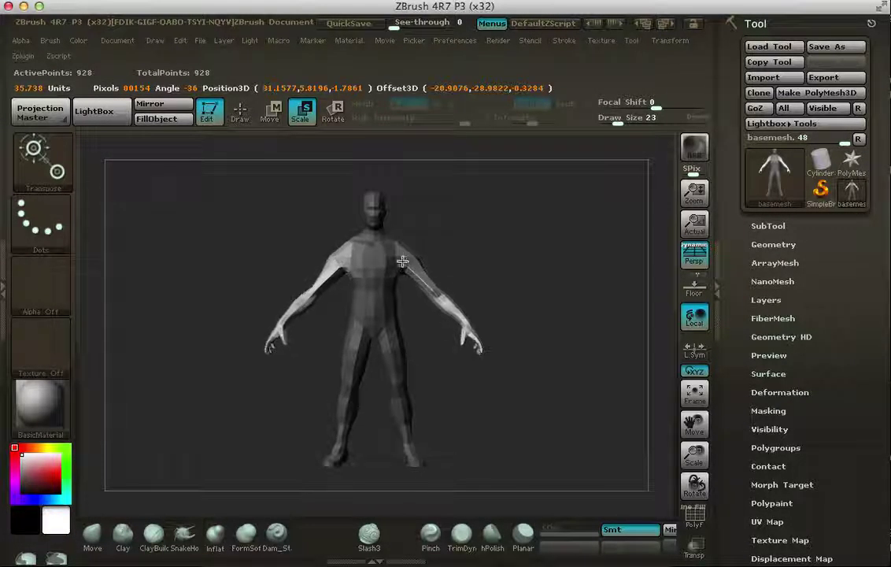
left_click_drag(416, 280, 464, 294)
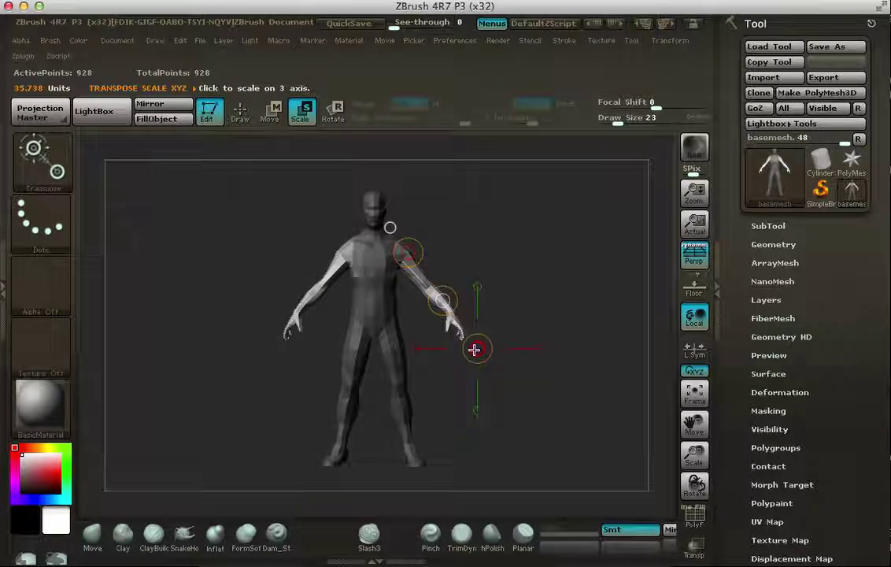
left_click_drag(478, 349, 488, 413)
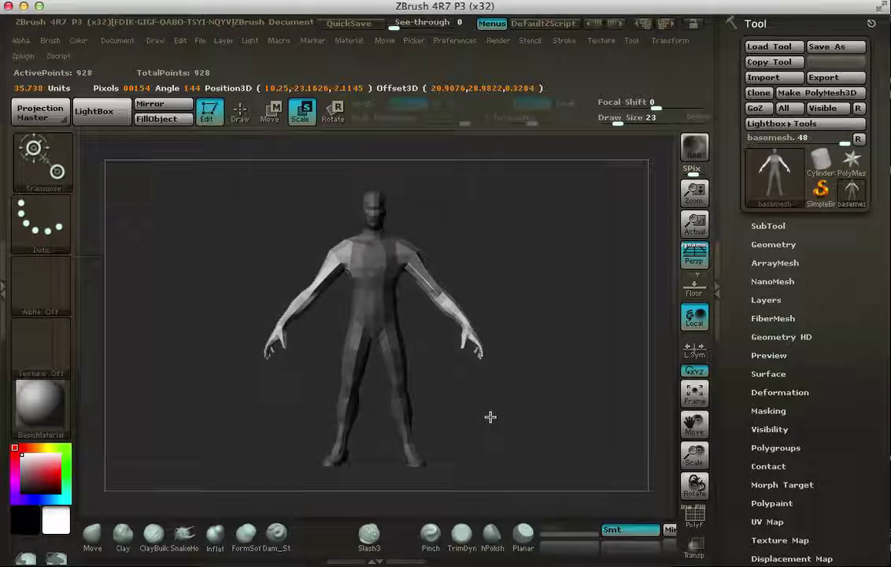
left_click_drag(491, 417, 490, 416)
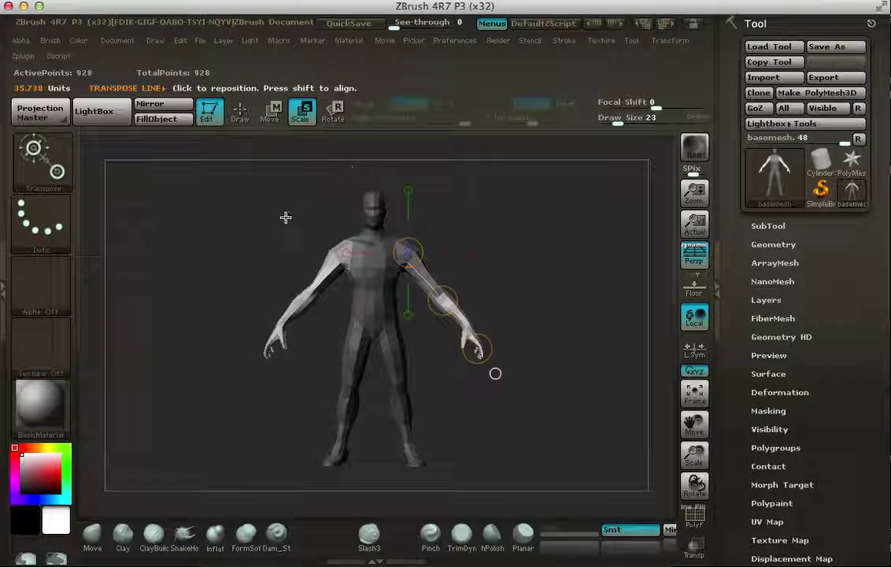
mouse_move(532, 283)
left_mouse_down()
mouse_move(453, 279)
mouse_move(515, 289)
mouse_move(476, 284)
mouse_move(524, 275)
left_mouse_up()
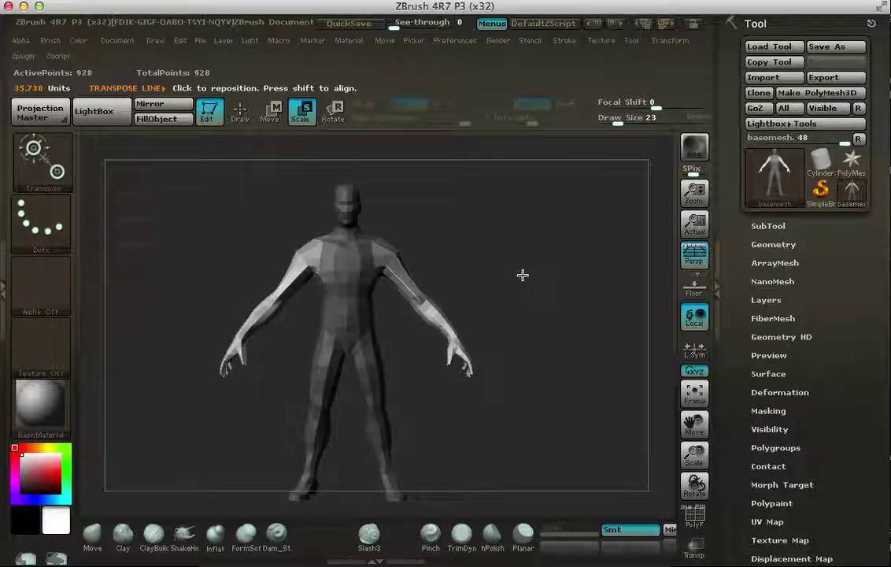
Try moving the unmasked arms from the middle of the transpose line with Move, and undo the change
left_click(269, 119)
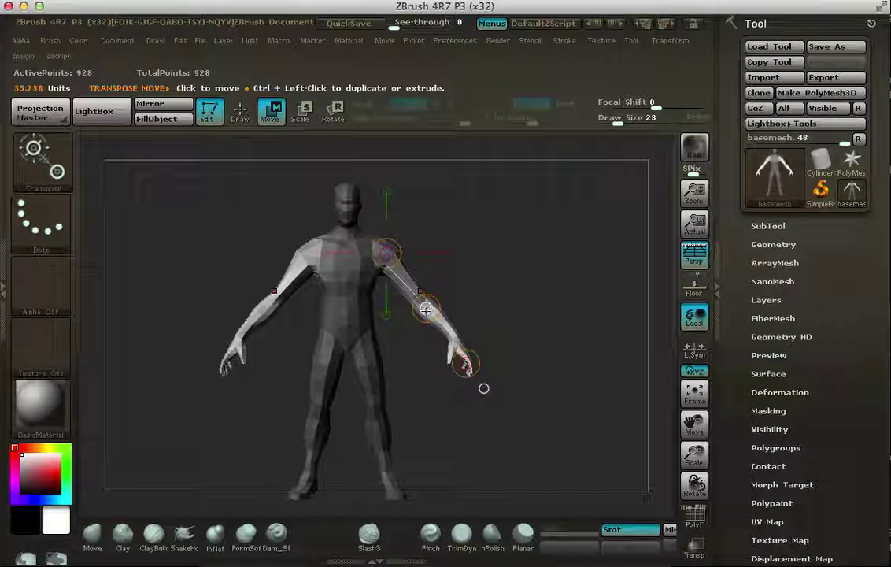
left_click_drag(426, 308, 454, 294)
key("super+z")
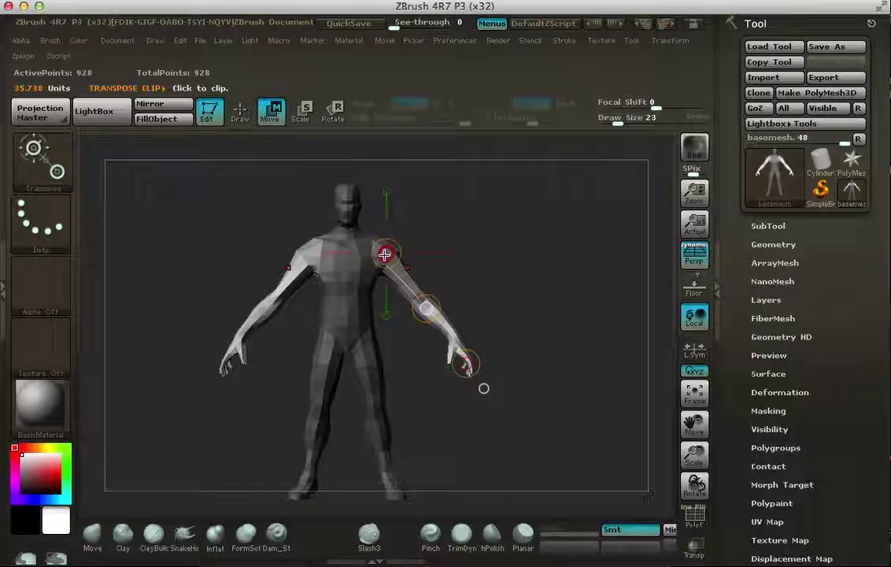
Try the Transpose Clip operation on the unmasked arms from the shoulder end of the line, and undo the clipping
left_click_drag(386, 254, 382, 250)
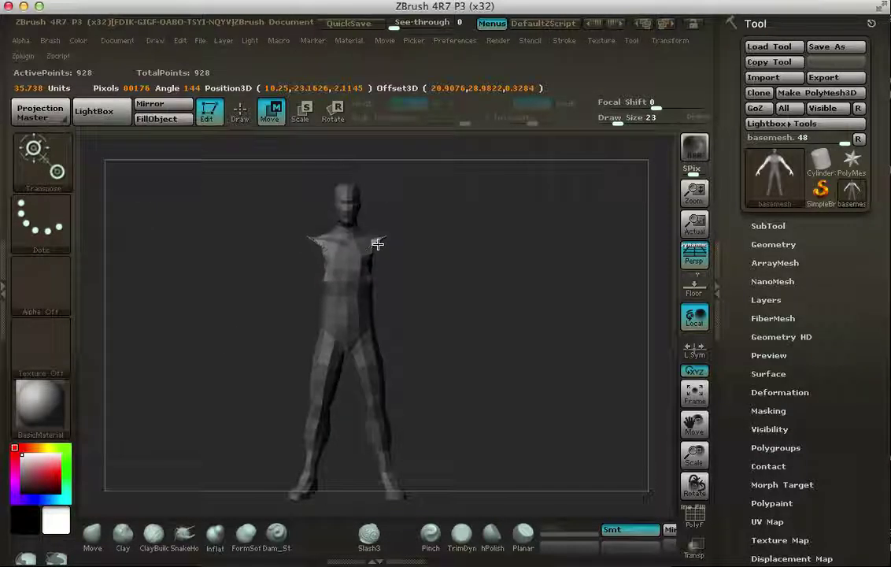
key("super+z")
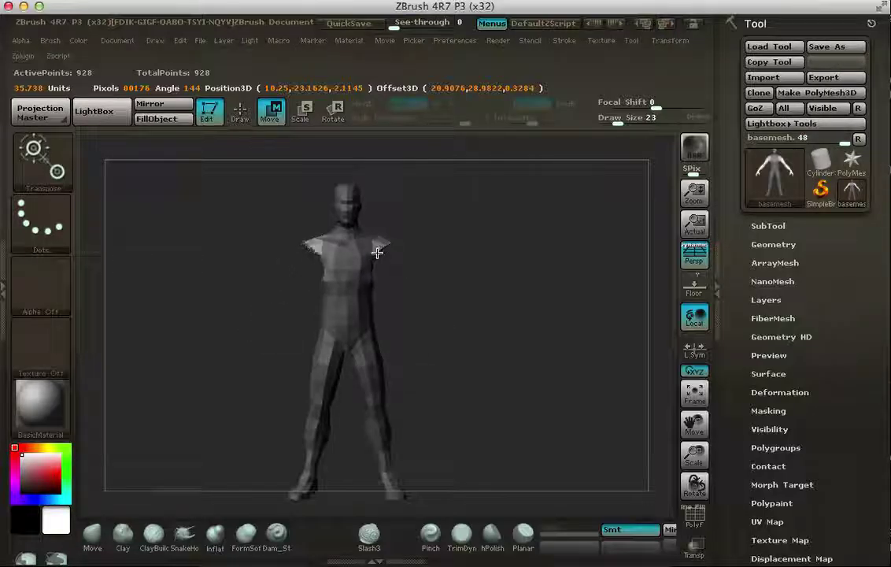
left_click_drag(375, 249, 389, 270)
left_click_drag(423, 327, 389, 286)
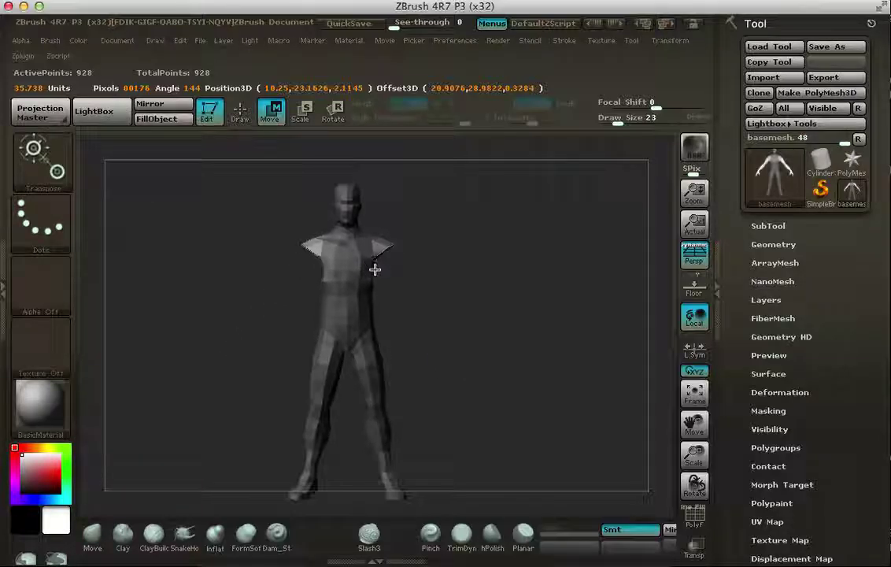
left_click_drag(424, 339, 438, 374)
key("super+z")
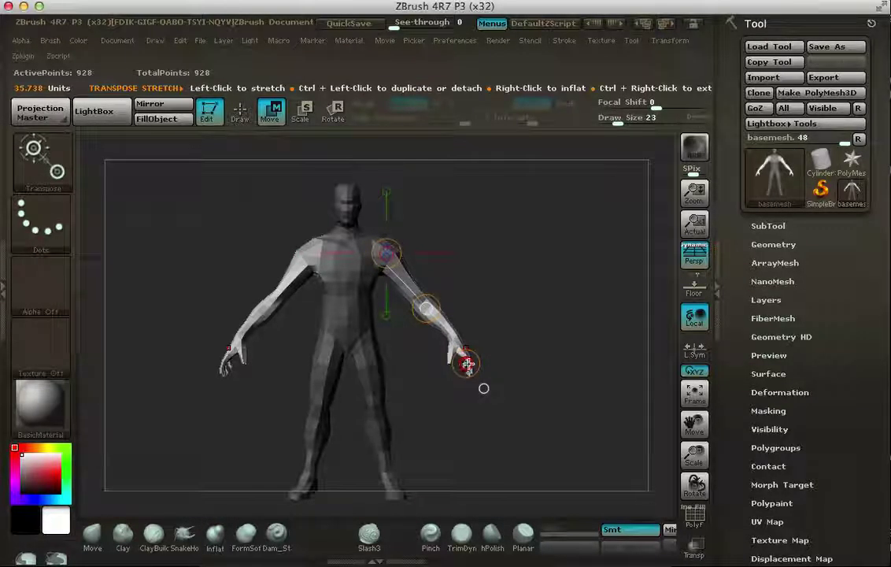
Stretch the unmasked arms downward from the line's hand end, and adjust their rotation and scale
left_click_drag(467, 364, 457, 392)
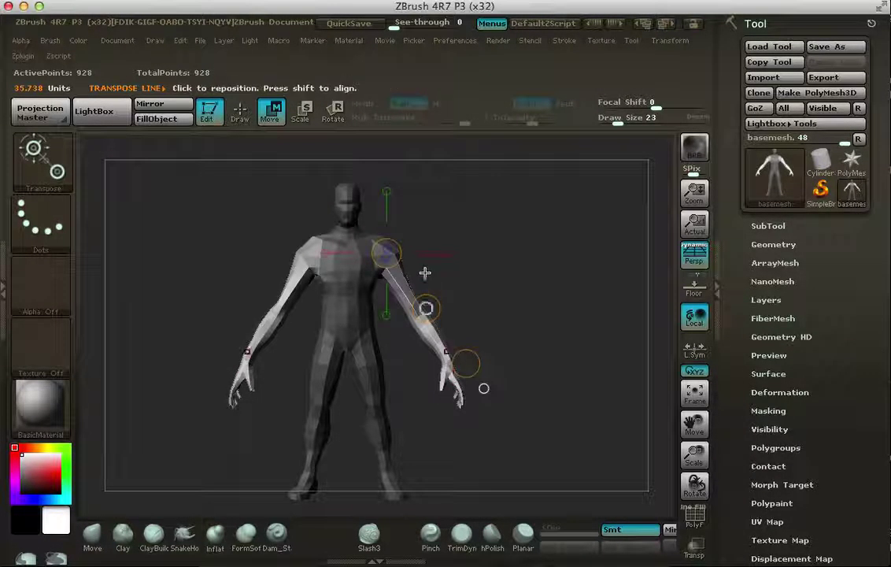
left_click(327, 118)
left_click_drag(424, 308, 412, 273)
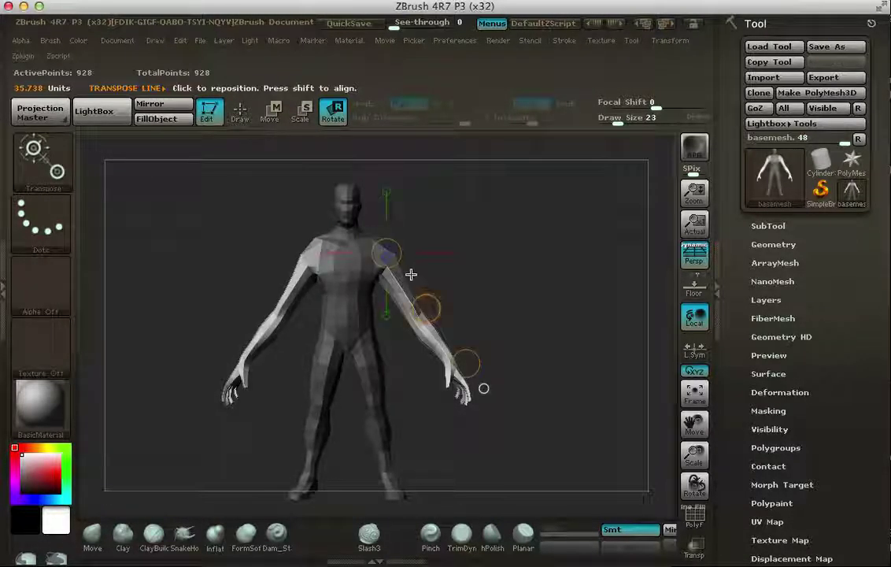
left_click(300, 114)
left_click_drag(467, 363, 471, 368)
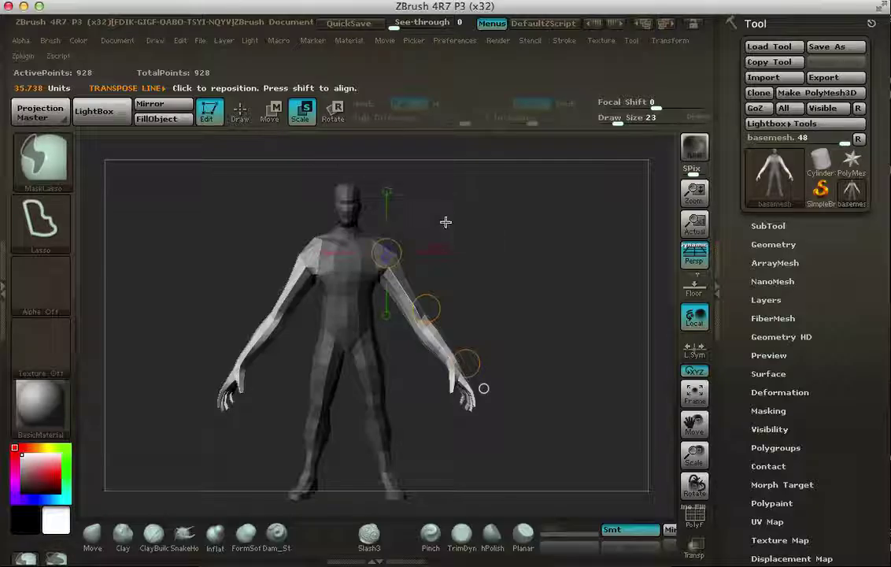
Lasso-mask the upper arms down to the elbows, and draw a transpose line about 31 units long from the elbow past the hand
mouse_move(407, 193)
left_mouse_down("ctrl")
mouse_move(466, 288)
mouse_move(430, 332)
mouse_move(340, 261)
mouse_move(364, 201)
left_mouse_up("ctrl")
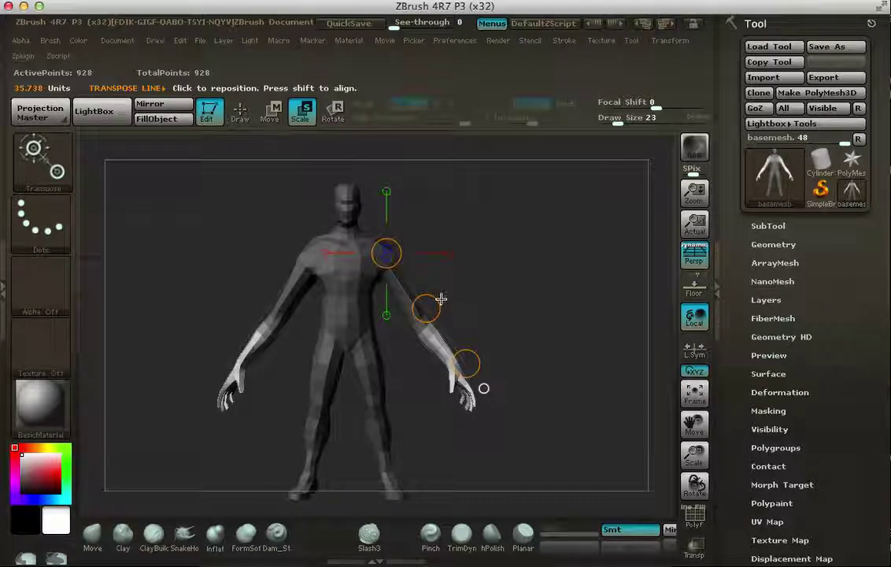
left_click_drag(423, 331, 487, 436)
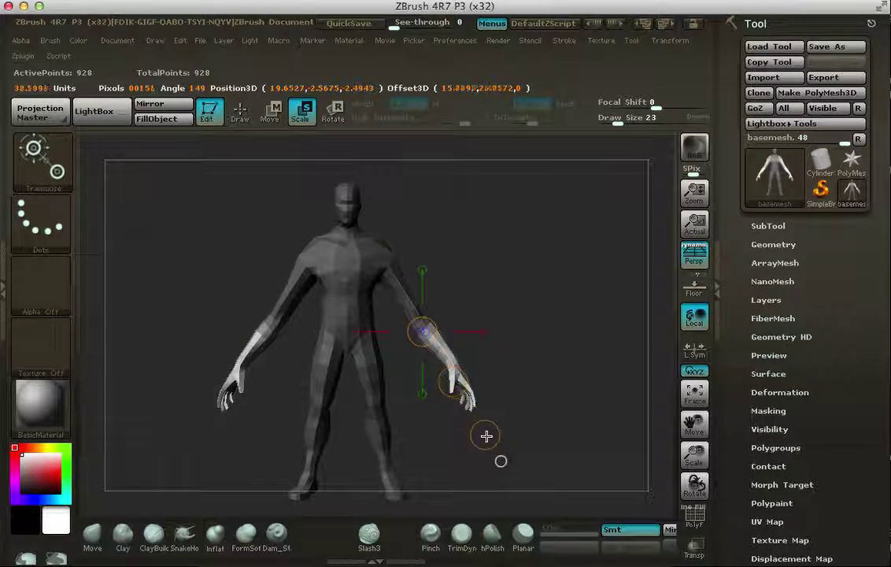
left_click_drag(549, 339, 505, 349)
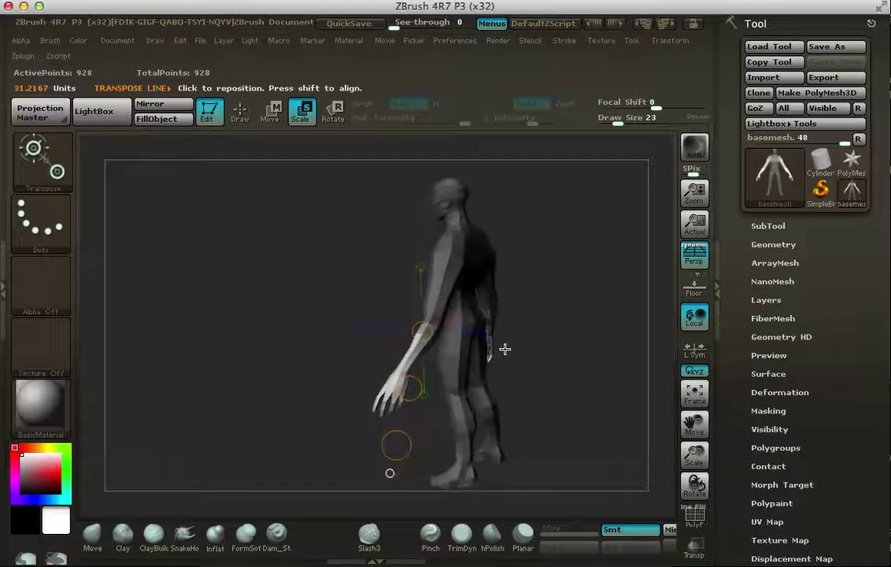
left_click_drag(423, 332, 261, 347)
key("ctrl+z")
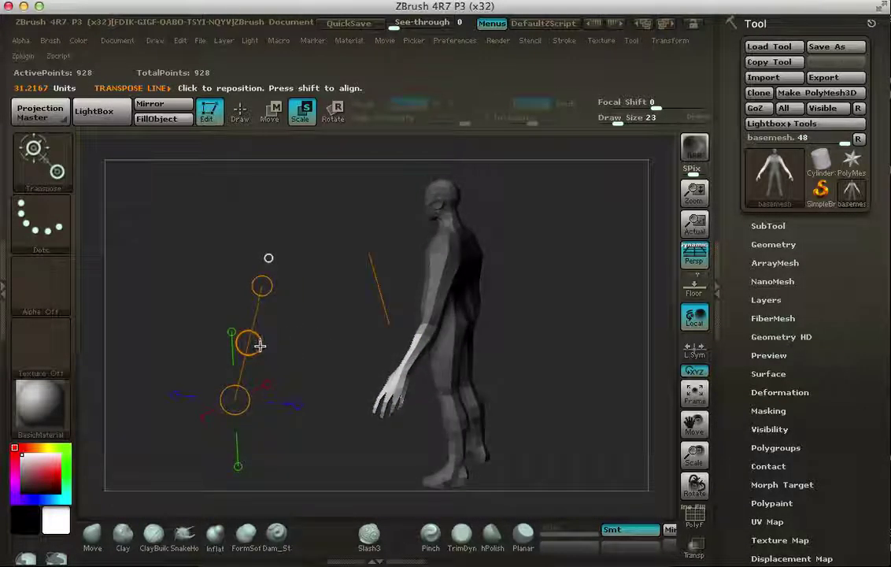
Redraw the transpose line from the elbow along the forearm, about 22 units long, and reshape and shift the unmasked forearms
left_click(231, 329)
left_click_drag(424, 333, 349, 445)
left_click_drag(296, 336, 337, 342)
left_click_drag(480, 317, 551, 310)
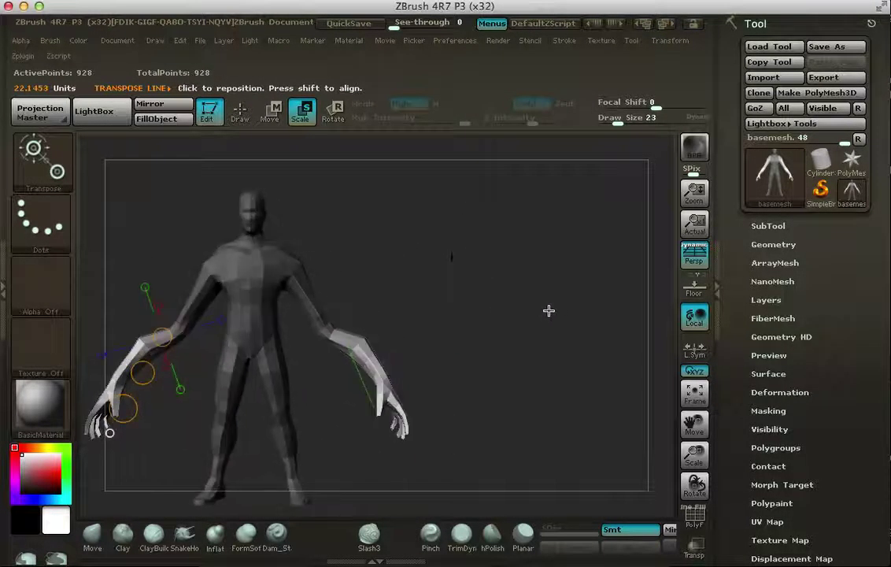
left_click_drag(414, 320, 456, 339, "alt")
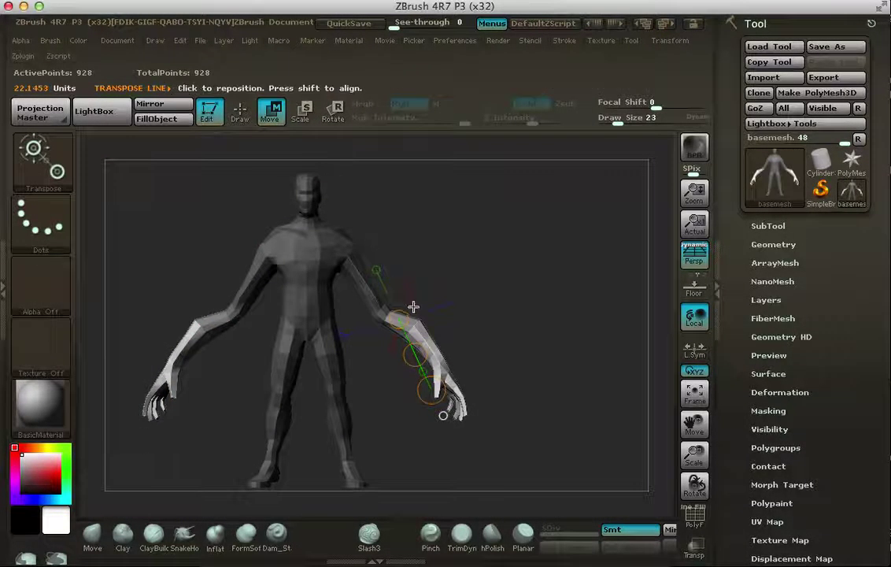
mouse_move(406, 264)
left_mouse_down()
mouse_move(505, 320)
mouse_move(438, 322)
mouse_move(504, 307)
mouse_move(448, 330)
mouse_move(444, 319)
left_mouse_up()
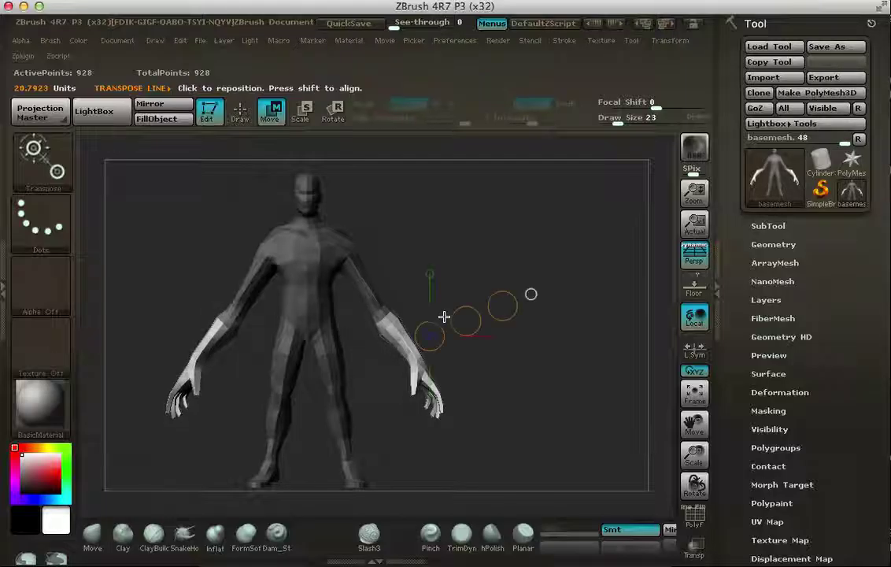
Clear the arm mask, lasso-mask the legs up to the waist, and invert the mask so only the legs are editable
mouse_move(472, 214)
left_mouse_down()
mouse_move(461, 211)
mouse_move(479, 220)
left_mouse_up()
left_click_drag(471, 213, 540, 208, "shift")
left_click_drag(449, 446, 424, 438)
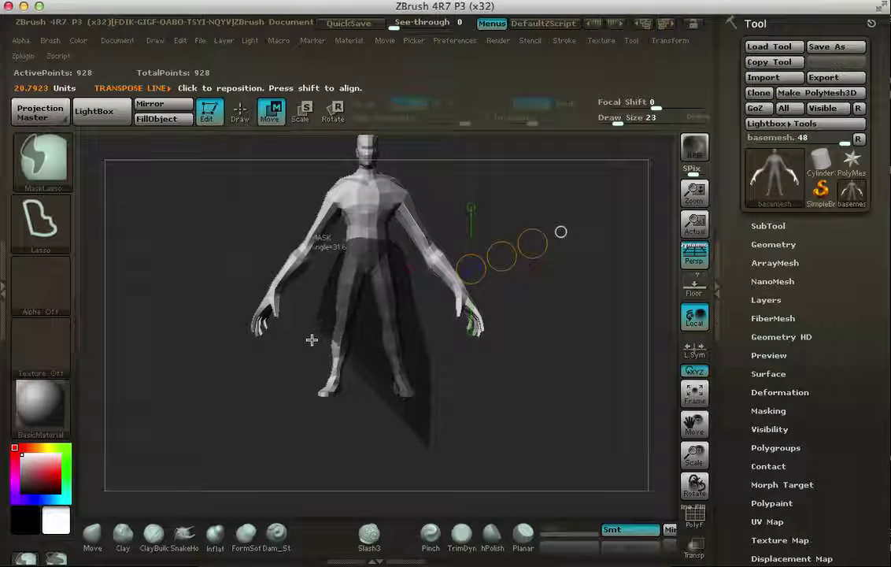
left_click(374, 472, "ctrl")
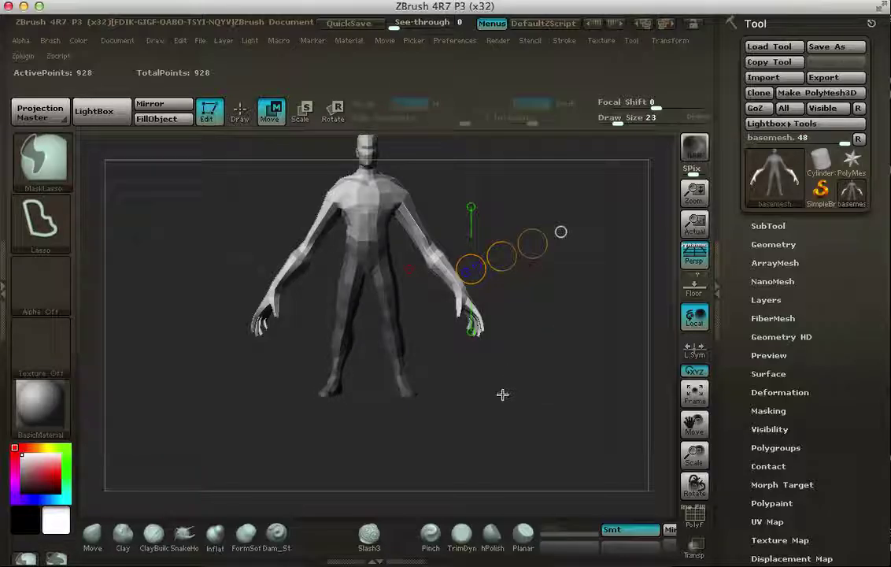
left_click(522, 374, "ctrl")
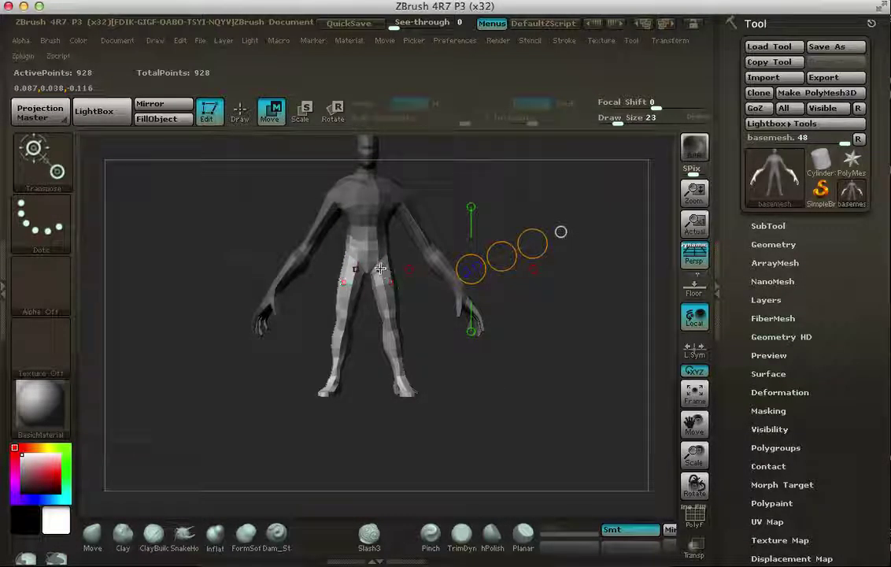
Draw a transpose line about 46 units long from the hip past the foot, and lengthen the unmasked legs downward with Move
left_click_drag(384, 284, 417, 456)
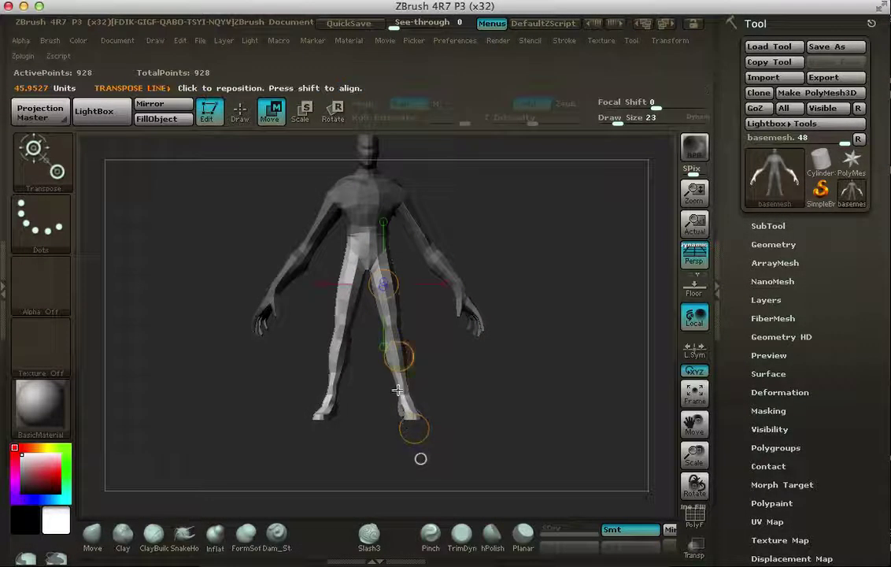
mouse_move(399, 356)
left_mouse_down()
mouse_move(393, 370)
mouse_move(397, 362)
left_mouse_up()
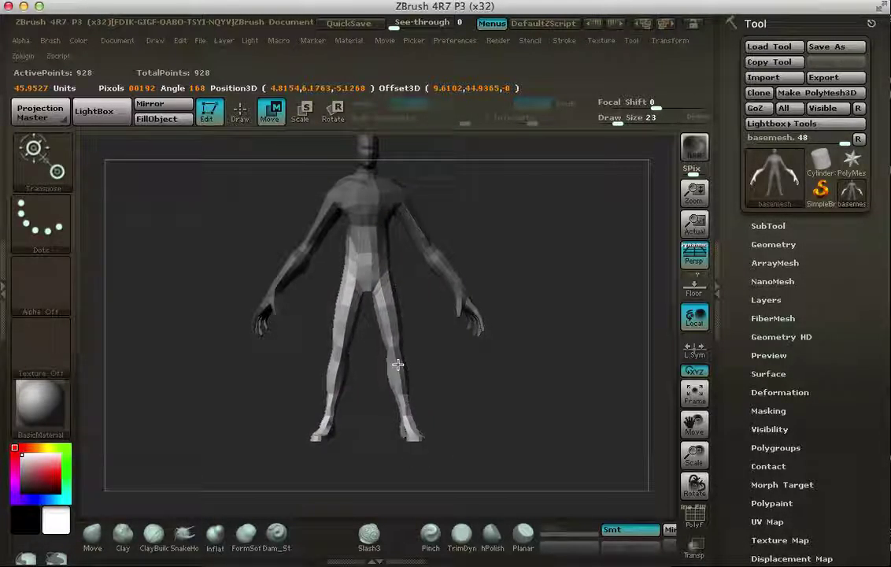
left_click_drag(398, 364, 399, 365)
left_click_drag(503, 366, 522, 335)
left_click_drag(439, 343, 535, 298)
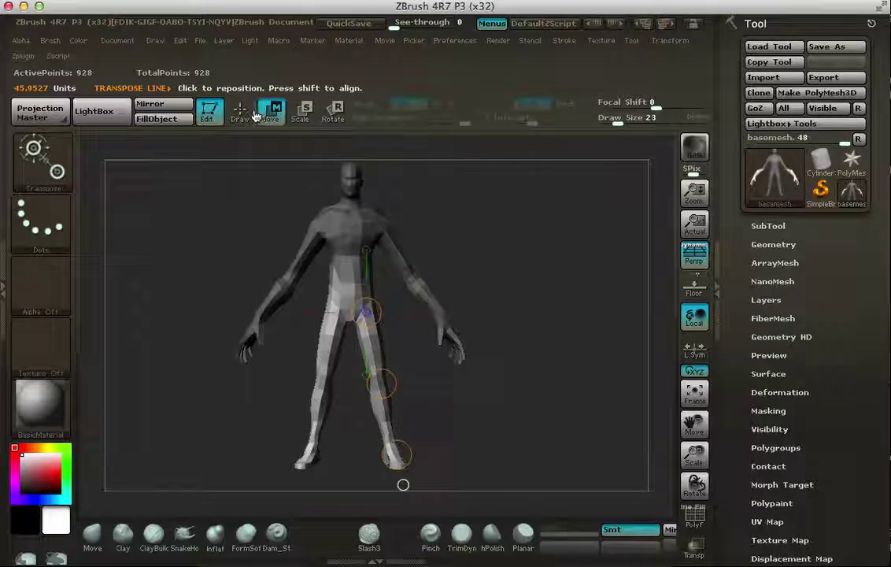
left_click_drag(336, 251, 305, 455)
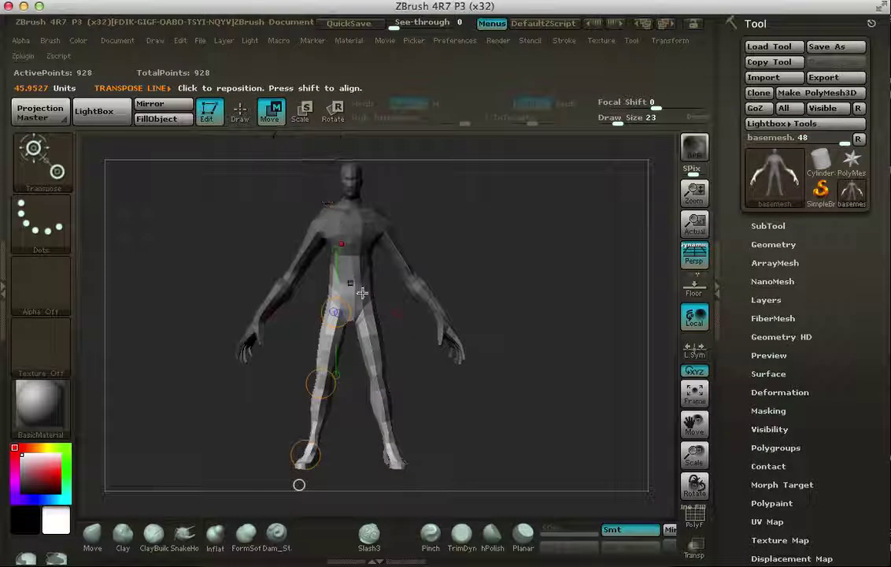
left_click_drag(422, 392, 451, 387)
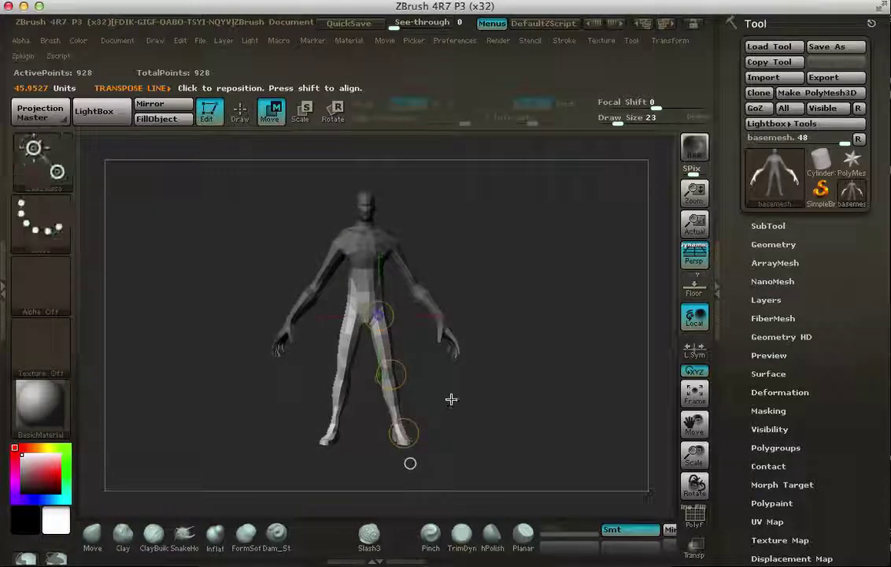
Extend the mask over the waist so only the legs are editable, and lengthen the legs downward with Move
mouse_move(450, 225)
left_mouse_down("ctrl")
mouse_move(442, 309)
mouse_move(408, 319)
mouse_move(308, 215)
mouse_move(315, 206)
left_mouse_up("ctrl")
mouse_move(404, 314)
left_mouse_down("shift")
mouse_move(438, 380)
mouse_move(370, 299)
left_mouse_up("shift")
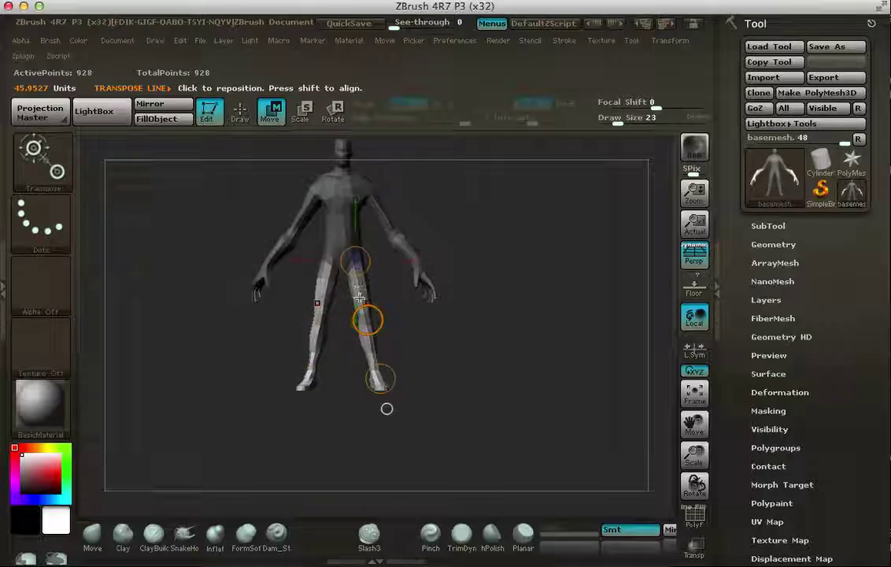
left_click_drag(381, 379, 381, 379)
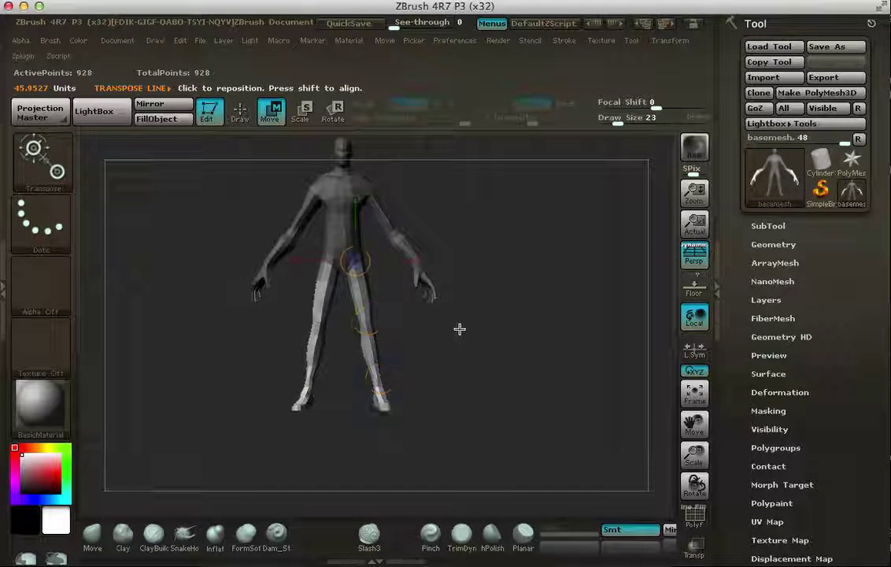
left_click_drag(460, 329, 539, 339)
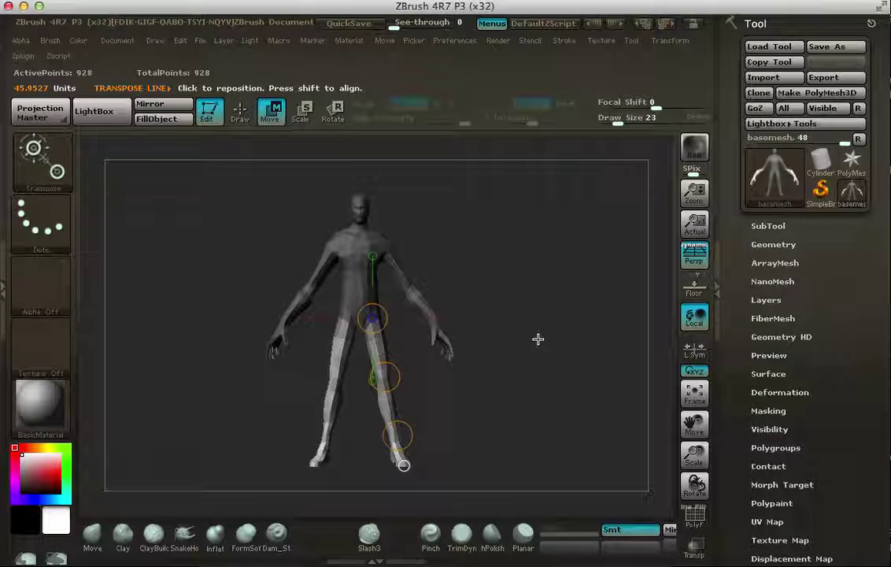
Clear the leg mask, isolate the pelvis and upper thighs with an inverted lasso mask, and lower them slightly with Move
mouse_move(463, 231)
left_mouse_down("ctrl")
mouse_move(499, 319)
mouse_move(495, 331)
left_mouse_up("ctrl")
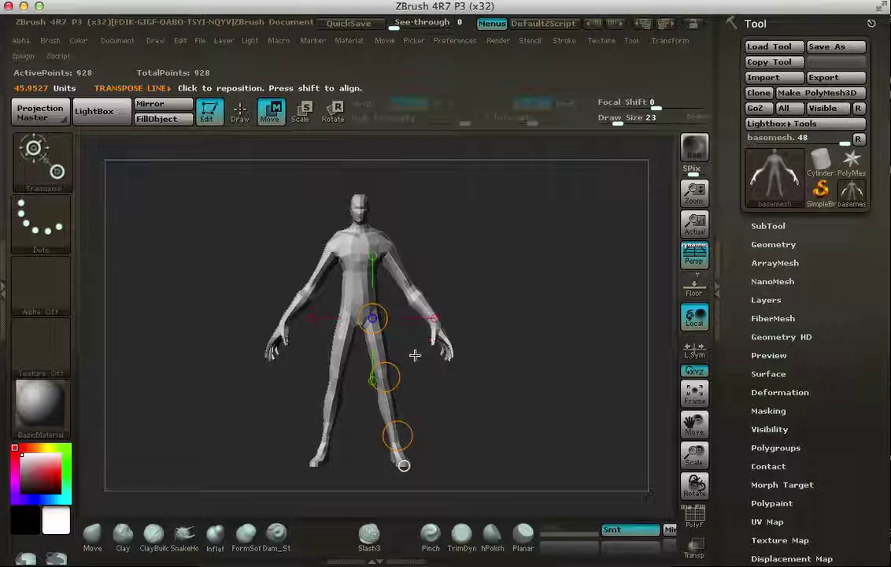
left_click_drag(362, 281, 324, 298, "ctrl")
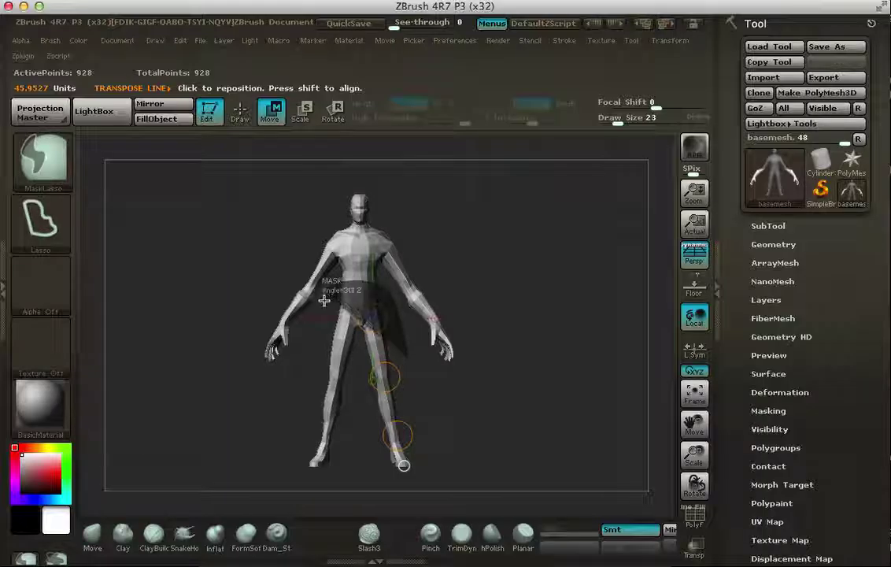
left_click_drag(341, 355, 402, 351, "ctrl")
left_click(472, 258, "ctrl")
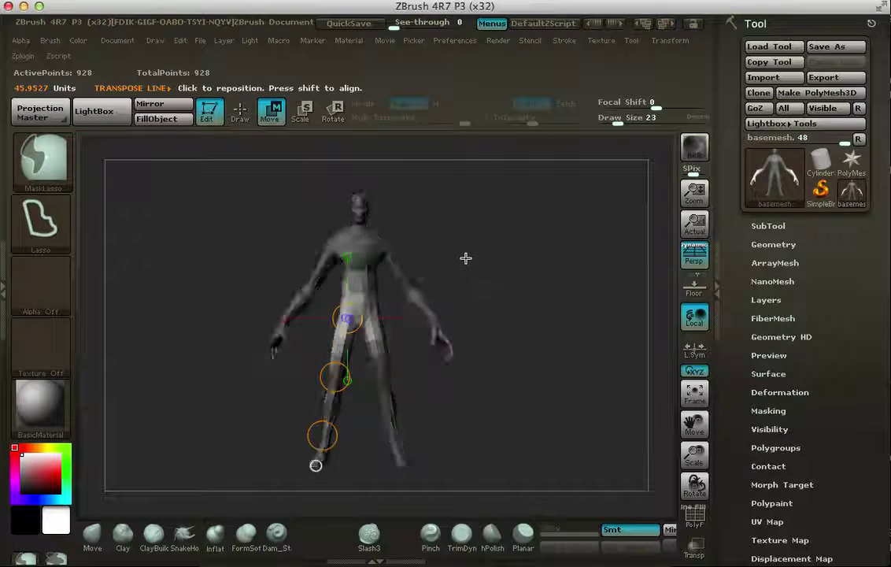
left_click_drag(385, 376, 378, 381)
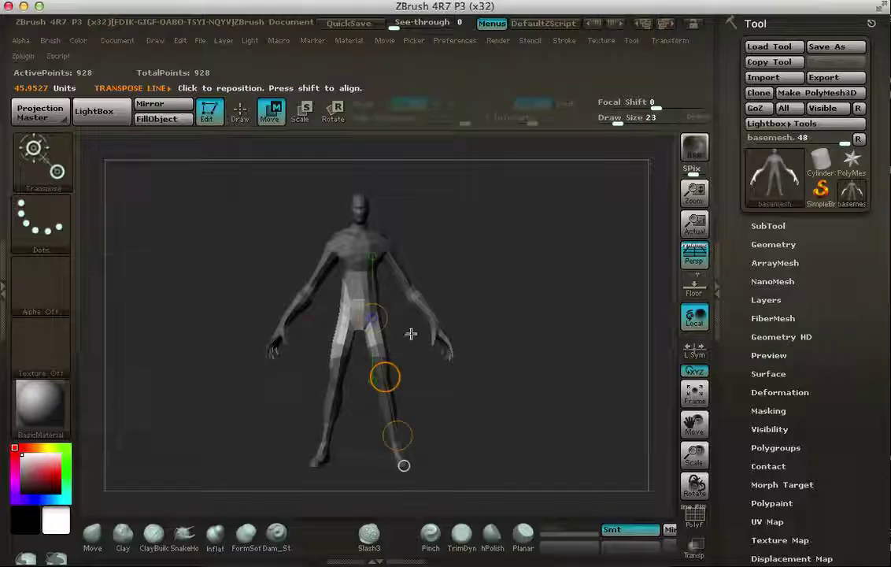
Clear the pelvis mask, lasso-mask the head and neck, and invert the mask so only they are editable
mouse_move(495, 290)
left_mouse_down("ctrl")
mouse_move(487, 258)
mouse_move(431, 273)
mouse_move(505, 249)
mouse_move(458, 237)
mouse_move(488, 280)
mouse_move(484, 273)
left_mouse_up("ctrl")
mouse_move(432, 171)
left_mouse_down("ctrl")
mouse_move(322, 219)
mouse_move(347, 250)
mouse_move(406, 235)
left_mouse_up("ctrl")
left_click(497, 258, "ctrl")
Draw a vertical transpose line about 18 units long up from the head, and raise the unmasked head with Move
left_click(300, 111)
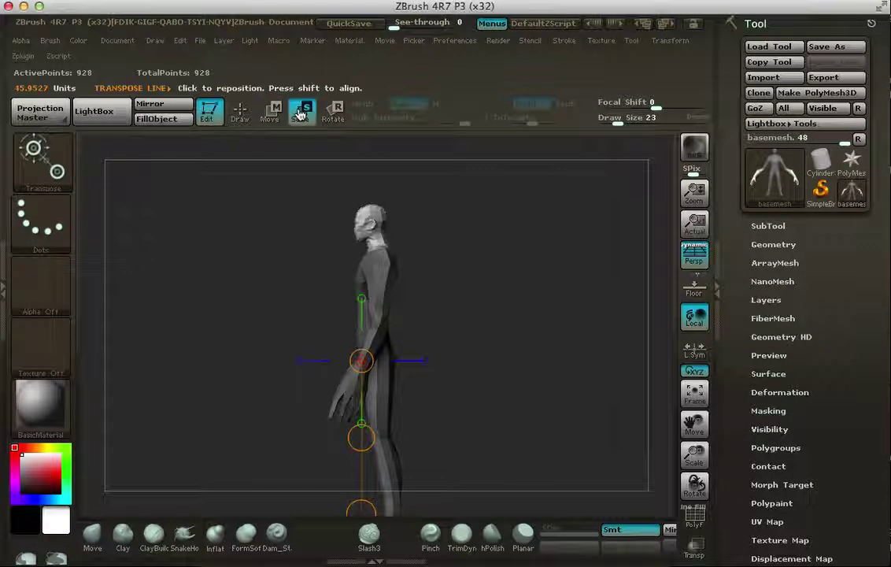
mouse_move(442, 241)
left_mouse_down()
mouse_move(499, 241)
mouse_move(352, 241)
mouse_move(400, 230)
mouse_move(436, 195)
mouse_move(471, 185)
mouse_move(448, 181)
left_mouse_up()
left_click(375, 158)
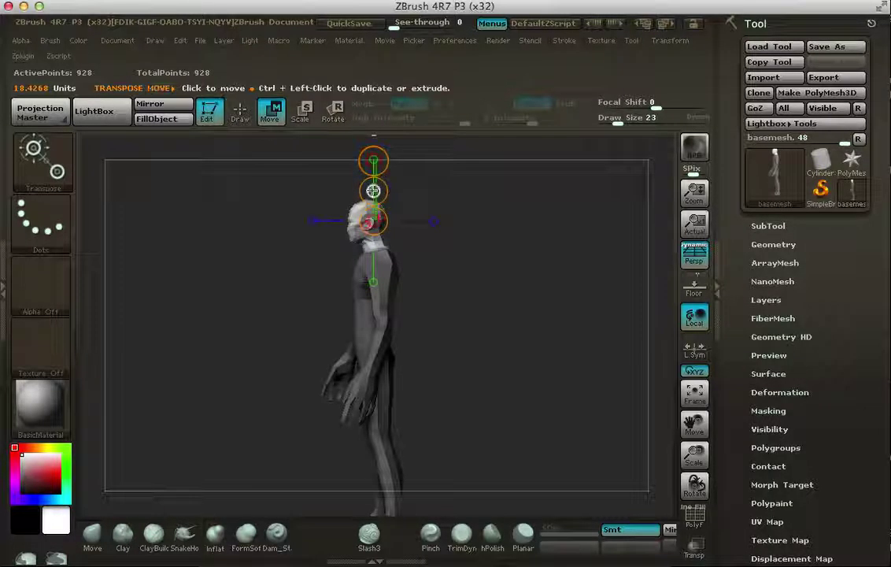
left_click_drag(372, 192, 370, 186)
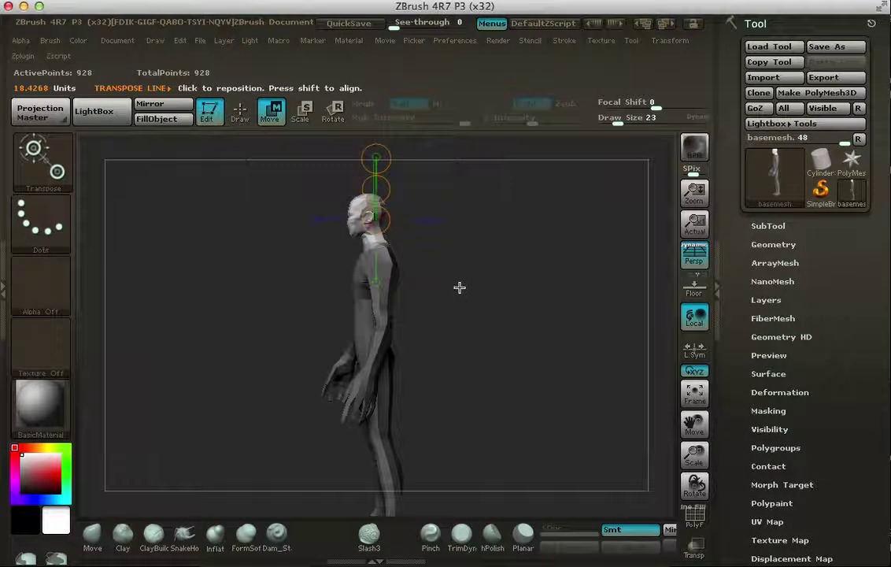
left_click_drag(460, 288, 478, 240)
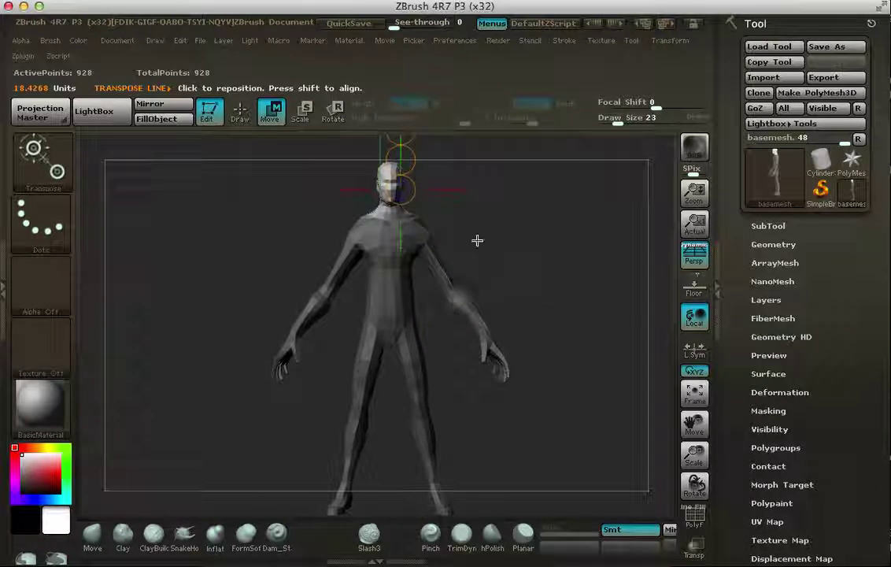
Return to Draw mode, clear the head mask, and choose the Move sculpting brush
left_click(240, 112)
mouse_move(500, 194)
left_mouse_down("ctrl")
mouse_move(540, 273)
mouse_move(518, 297)
left_mouse_up("ctrl")
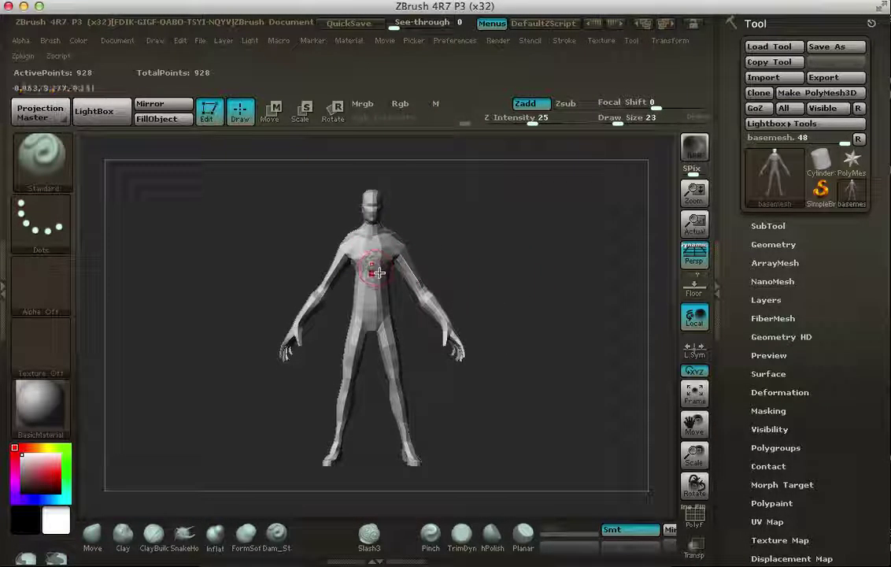
key("b")
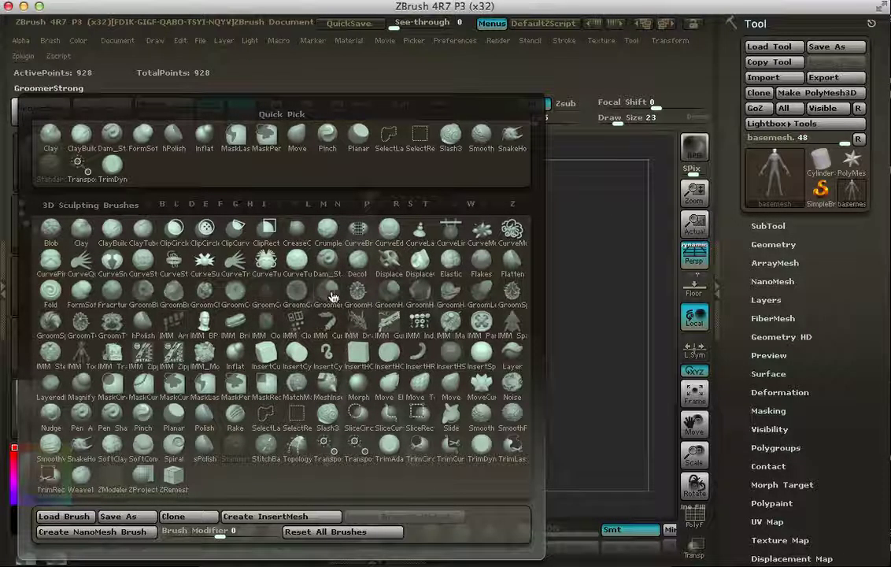
left_click(452, 392)
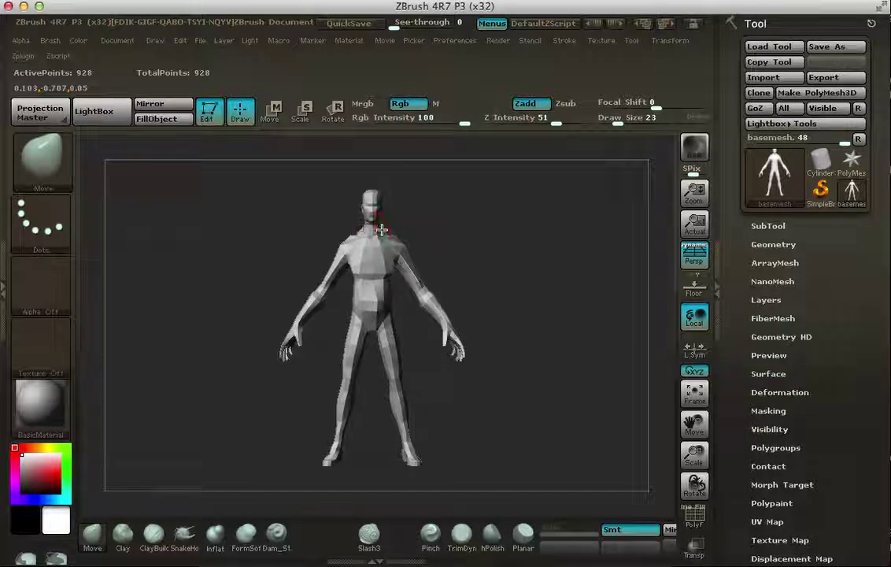
Set the draw size to 43 and reshape the chest, abdomen and back with the Move brush from the side
mouse_move(445, 247)
left_mouse_down()
mouse_move(456, 225)
mouse_move(472, 268)
mouse_move(477, 254)
mouse_move(428, 264)
mouse_move(406, 249)
left_mouse_up()
key("s")
left_click(480, 260)
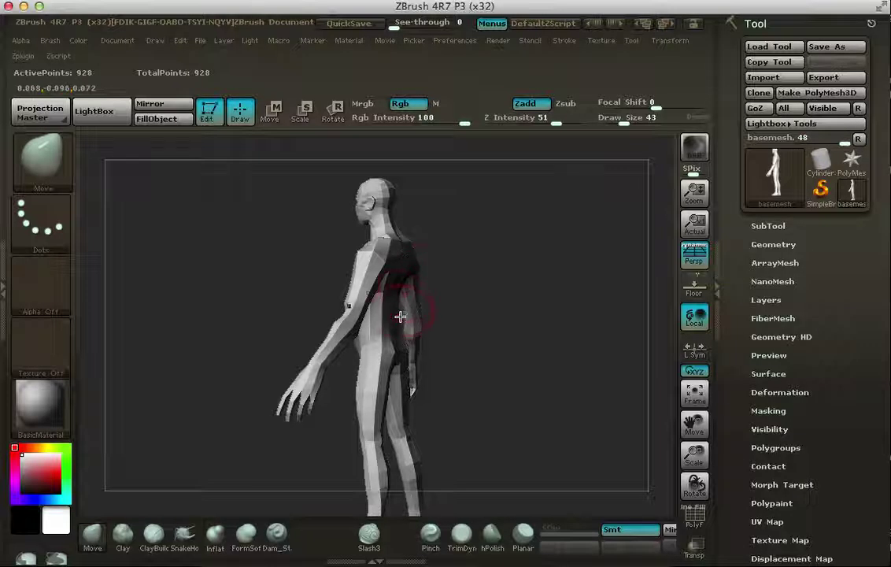
left_click_drag(477, 314, 460, 322)
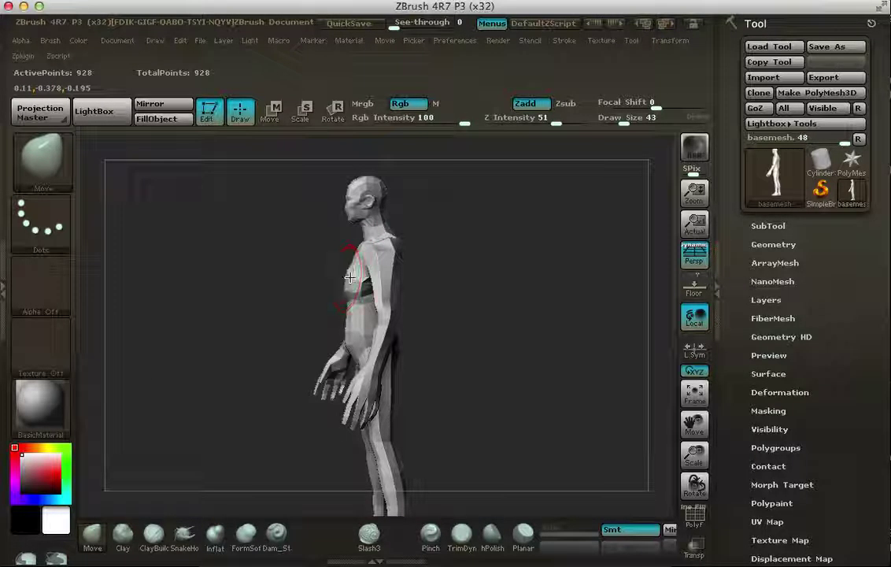
left_click_drag(447, 272, 424, 268)
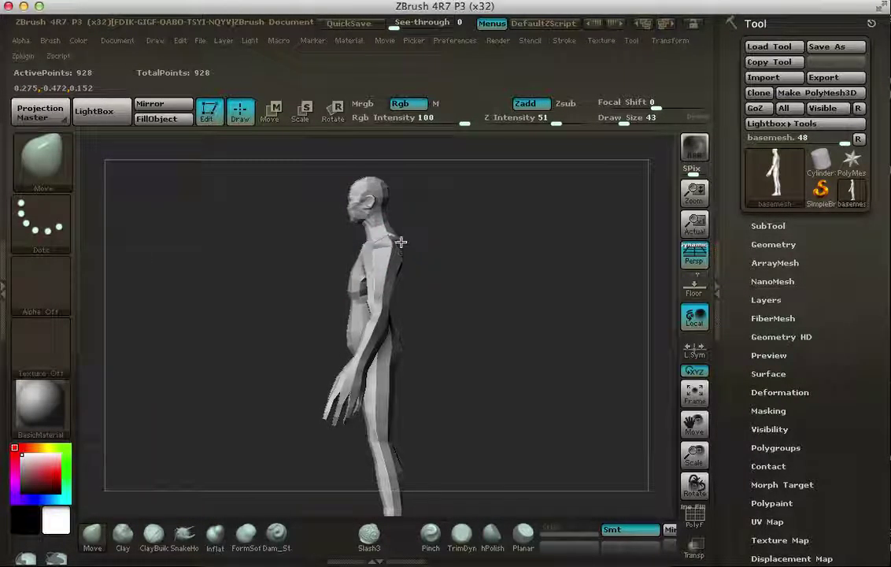
left_click_drag(417, 264, 473, 248)
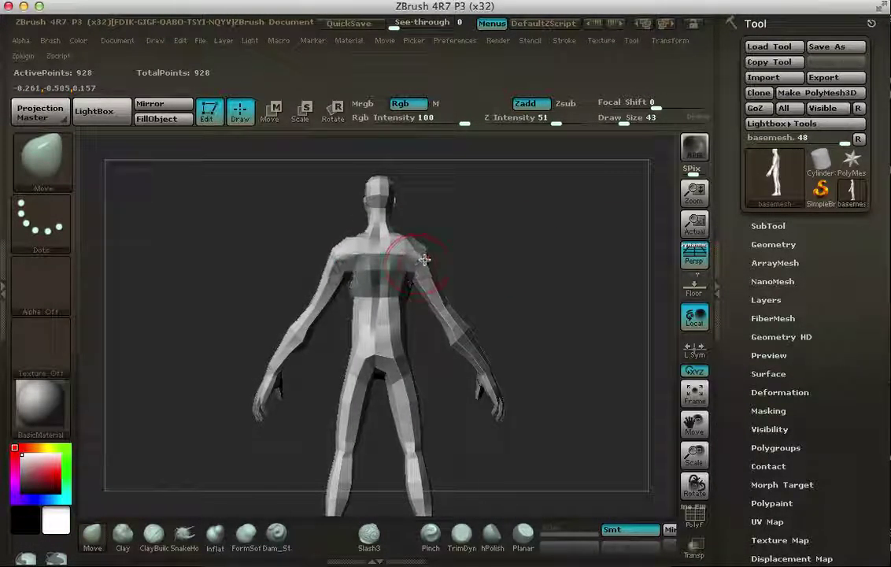
Set the draw size to 17 and refine the shoulders and upper arms with the Move brush
key("s")
left_click_drag(474, 271, 465, 273)
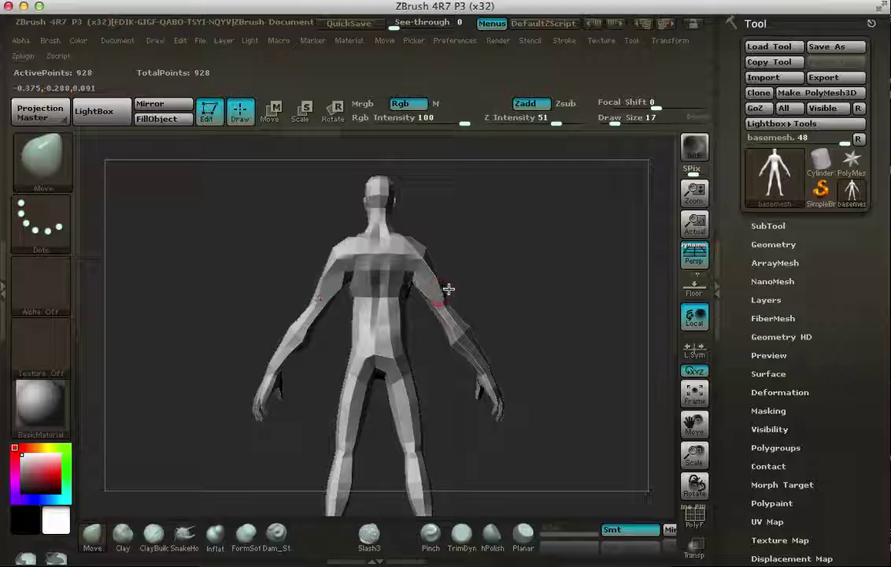
left_click_drag(497, 269, 426, 282)
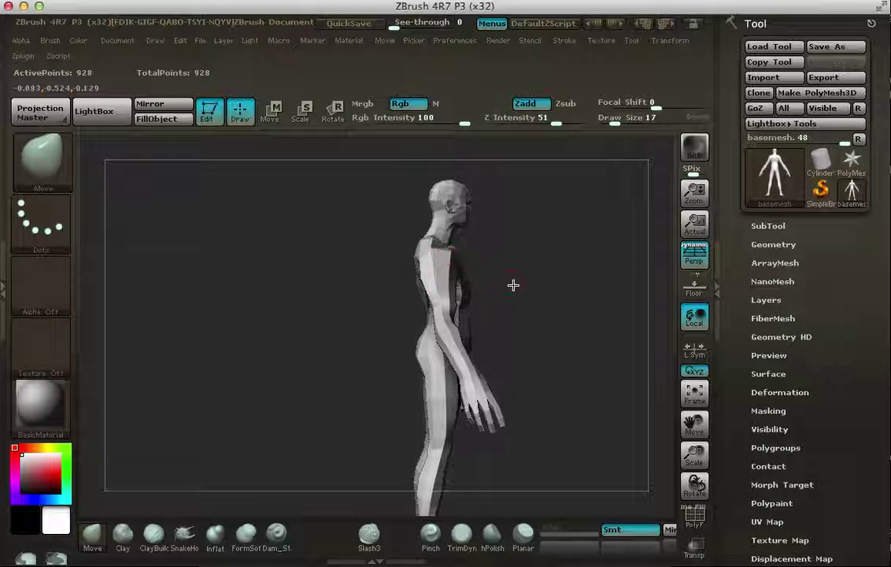
left_click_drag(507, 282, 455, 278)
Refine the neck base and the slope from neck to shoulders with the Move brush from front, back and side
left_click_drag(350, 238, 252, 213, "alt")
mouse_move(445, 215)
left_mouse_down()
mouse_move(433, 217)
mouse_move(468, 258)
mouse_move(475, 287)
mouse_move(419, 335)
left_mouse_up()
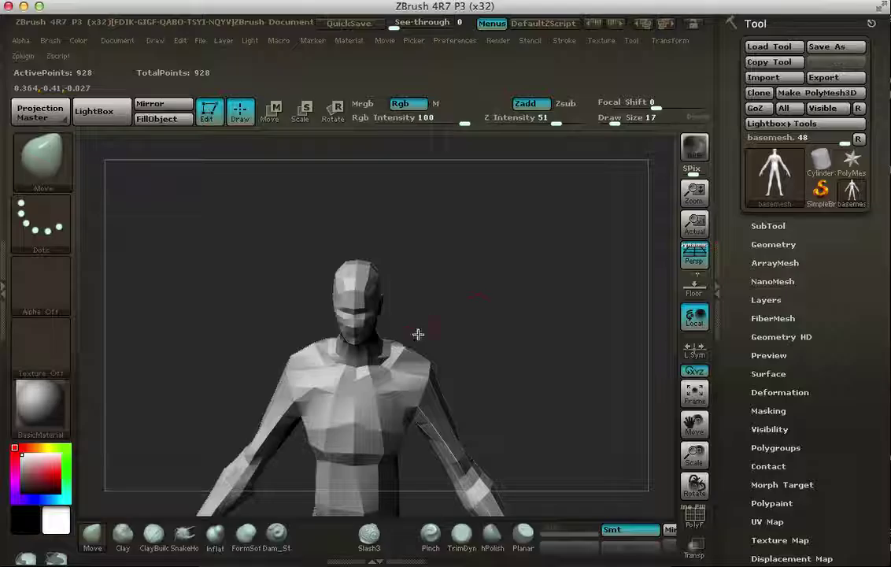
key("shift")
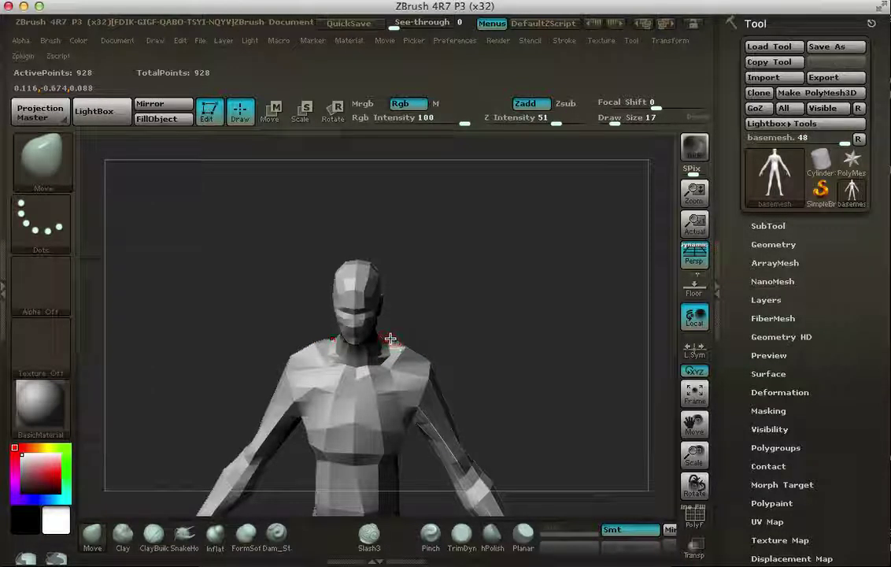
left_click_drag(404, 327, 380, 325)
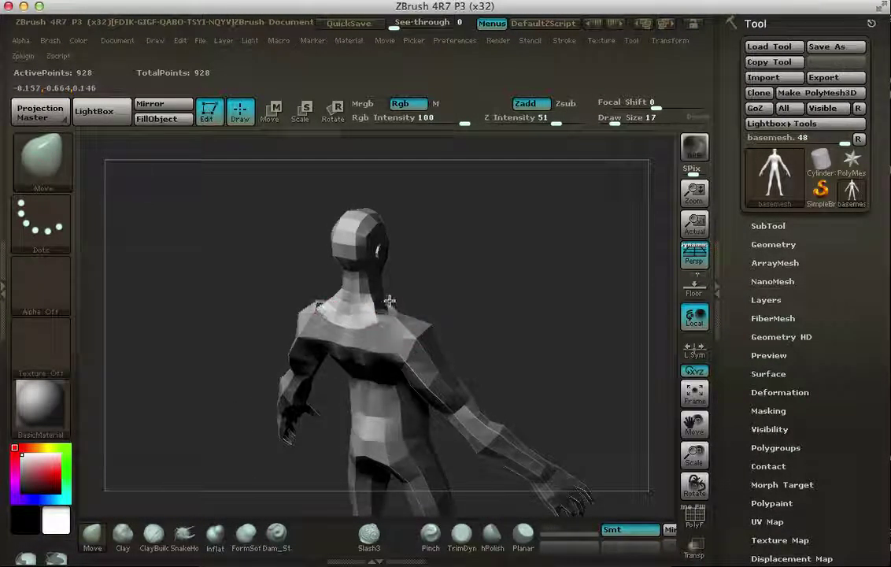
left_click_drag(428, 288, 379, 321)
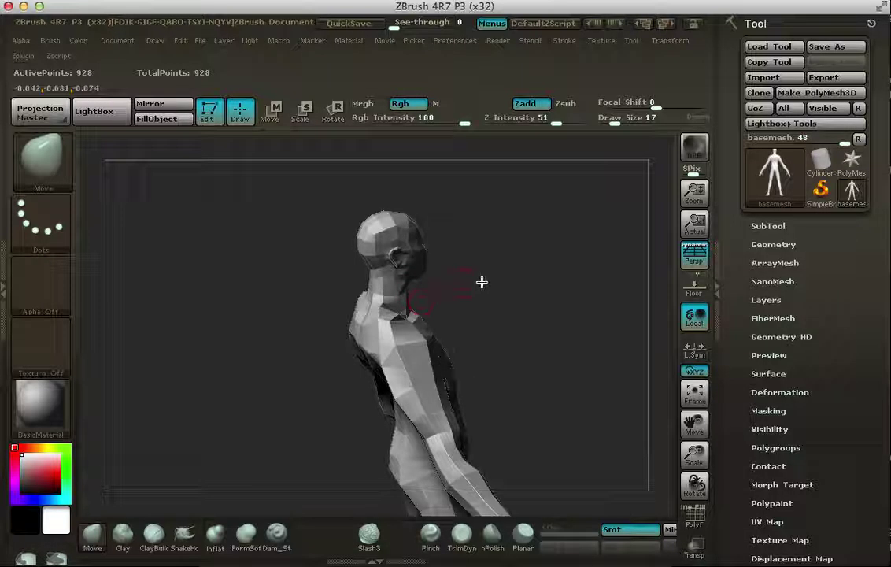
left_click_drag(482, 283, 397, 324)
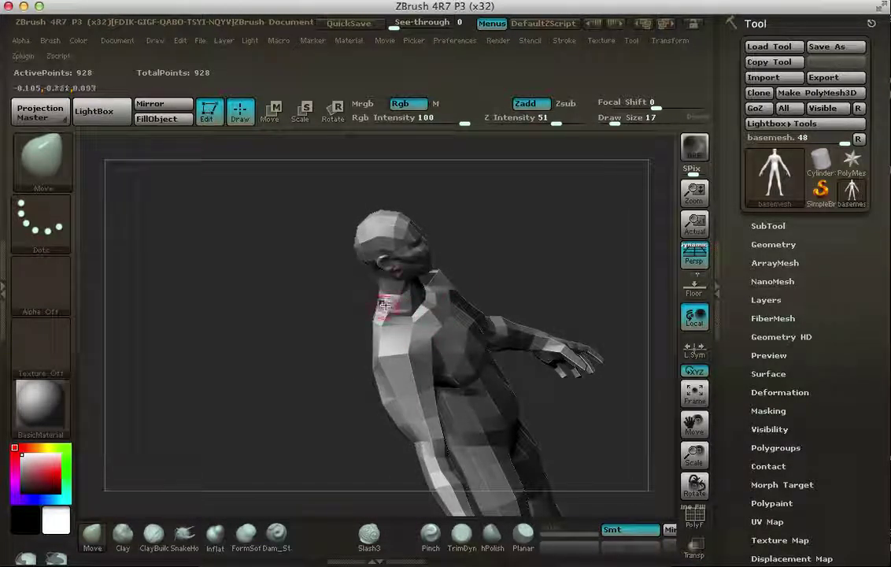
left_click_drag(383, 300, 487, 235)
left_click_drag(529, 321, 514, 252, "alt")
mouse_move(514, 288)
left_mouse_down("alt")
mouse_move(528, 309)
mouse_move(536, 297)
left_mouse_up("alt")
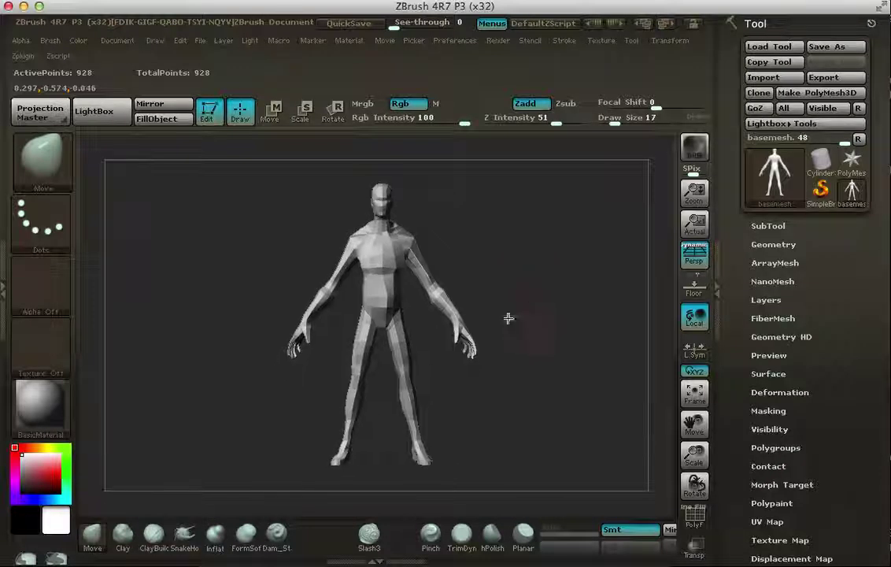
Lasso-mask both legs up to the crotch, and invert the mask so only the legs are editable
left_click_drag(459, 426, 434, 493, "ctrl")
mouse_move(431, 365)
left_mouse_down("ctrl")
mouse_move(418, 337)
mouse_move(404, 333)
mouse_move(368, 446)
mouse_move(381, 471)
left_mouse_up("ctrl")
left_click(476, 426, "ctrl")
Draw a transpose line about 48 units long from the upper thigh to the foot, and thicken the unmasked legs with Scale
left_click(300, 112)
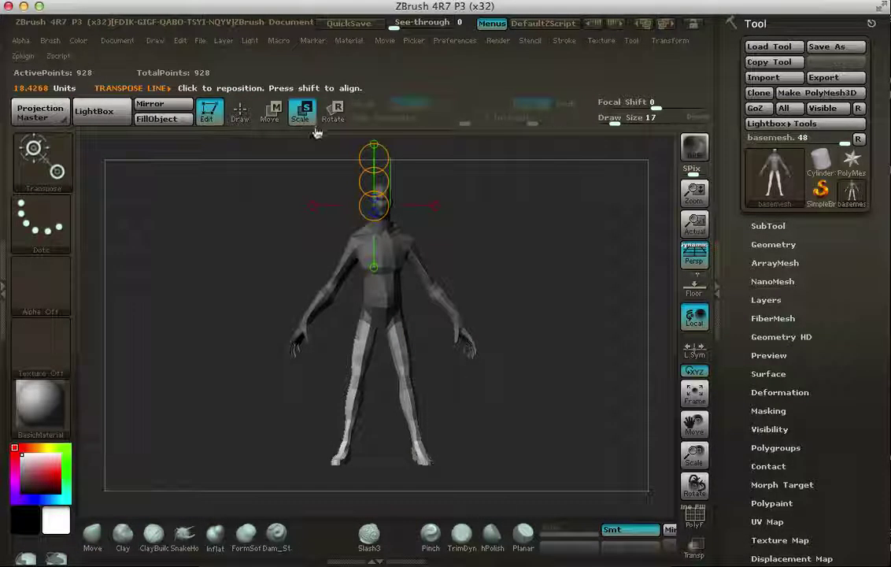
mouse_move(398, 343)
left_mouse_down()
mouse_move(421, 488)
mouse_move(426, 467)
left_mouse_up()
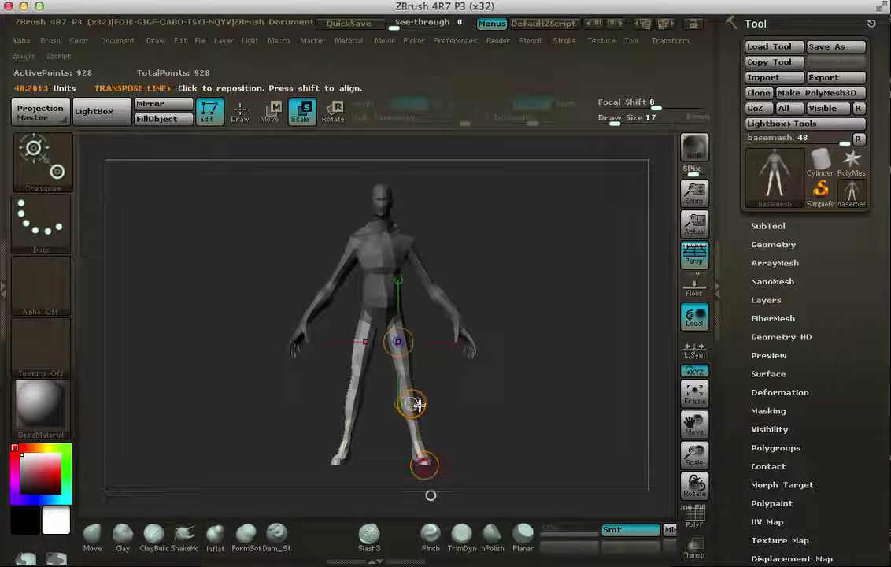
left_click_drag(413, 404, 414, 414)
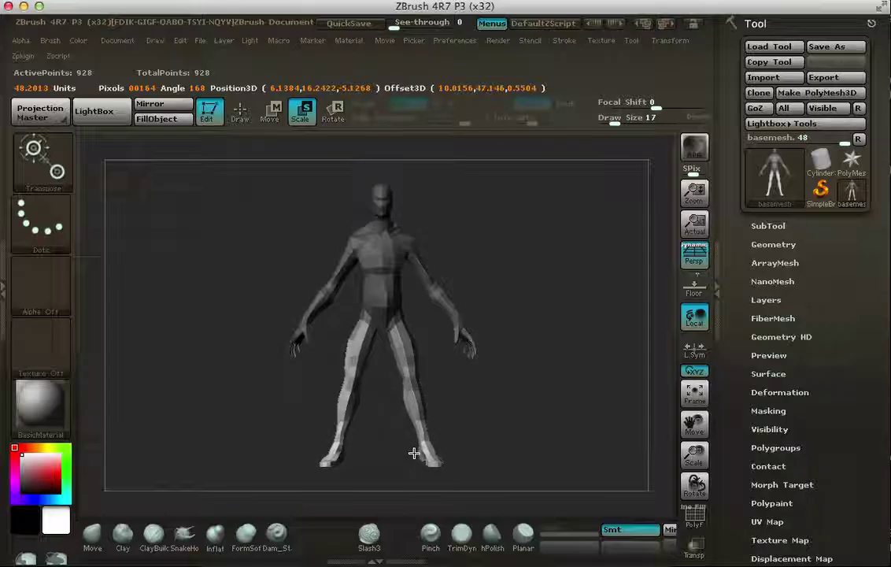
key("ctrl+z")
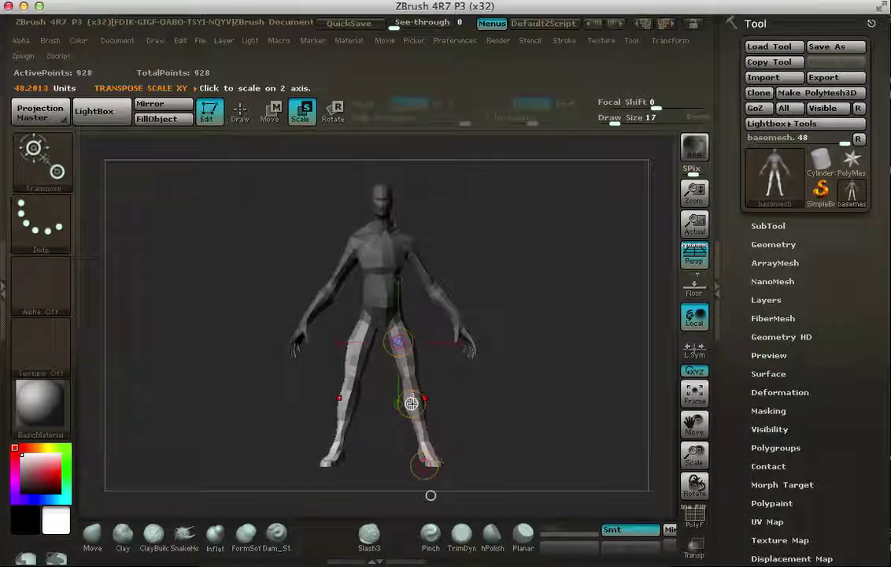
mouse_move(412, 403)
left_mouse_down()
mouse_move(419, 439)
mouse_move(413, 419)
left_mouse_up()
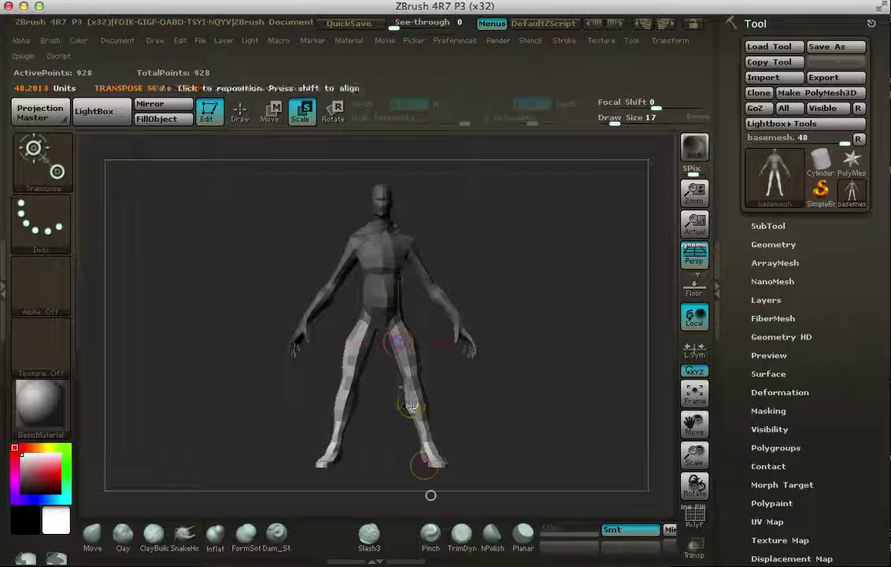
Draw a horizontal transpose line about 48 units long outward from the thigh, and bring the legs closer together with Move and Rotate
left_click(269, 115)
left_click_drag(370, 343, 339, 465)
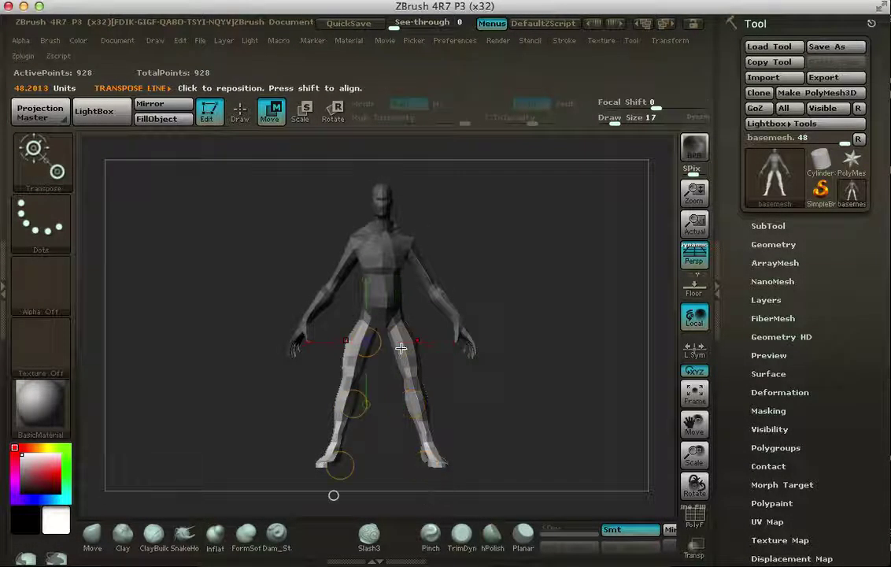
left_click(460, 342)
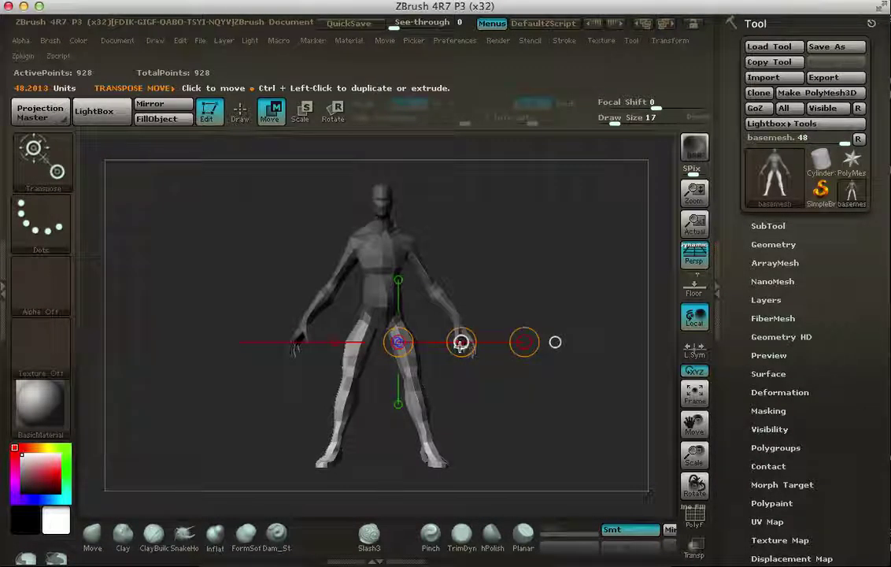
left_click_drag(462, 342, 453, 347)
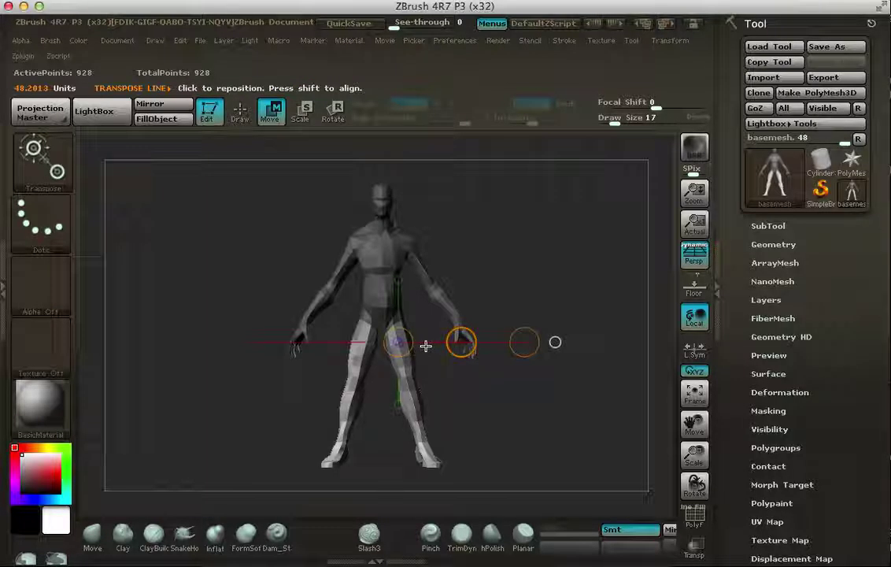
left_click(332, 109)
left_click_drag(524, 342, 528, 352)
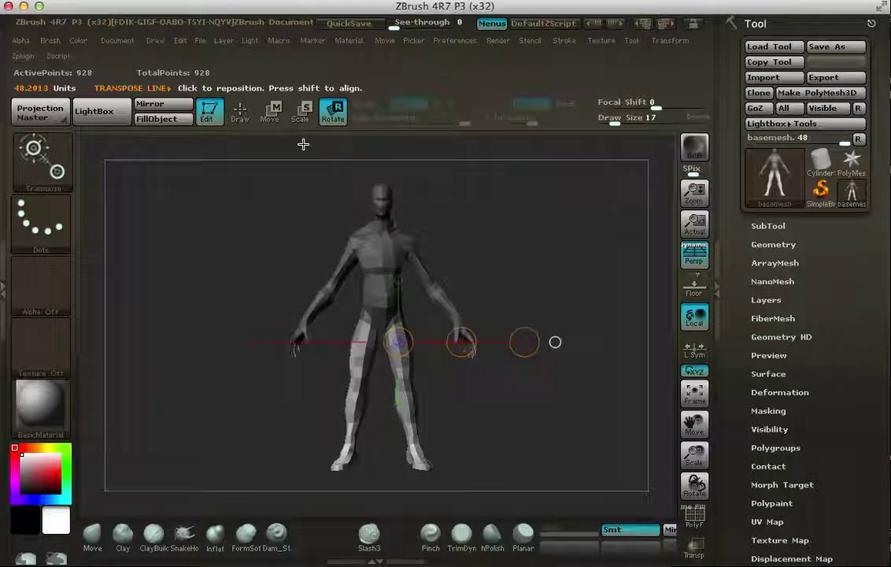
Smooth the unmasked upper thighs with the brush at draw size 69, and clear the mask from the body
left_click(241, 113)
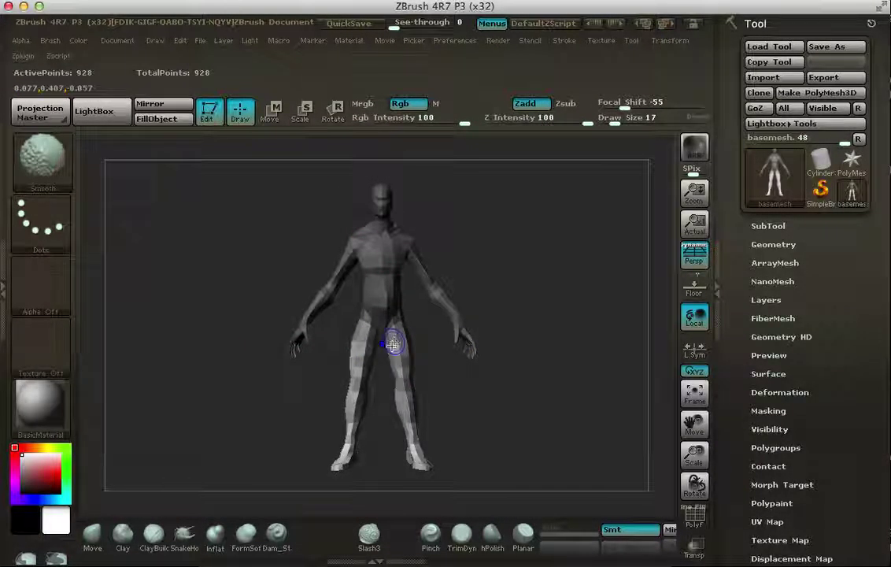
key("s")
left_click_drag(450, 391, 467, 393)
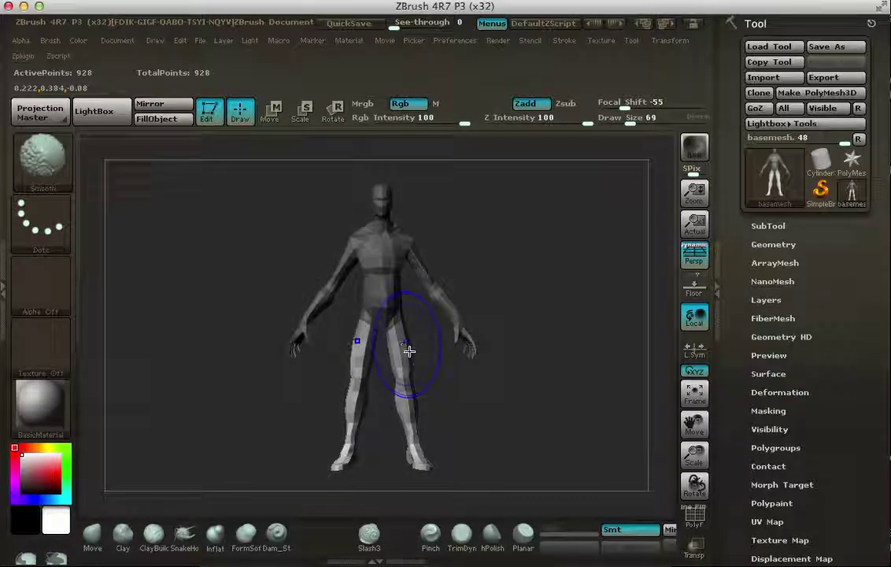
key("shift")
left_click_drag(489, 414, 501, 325)
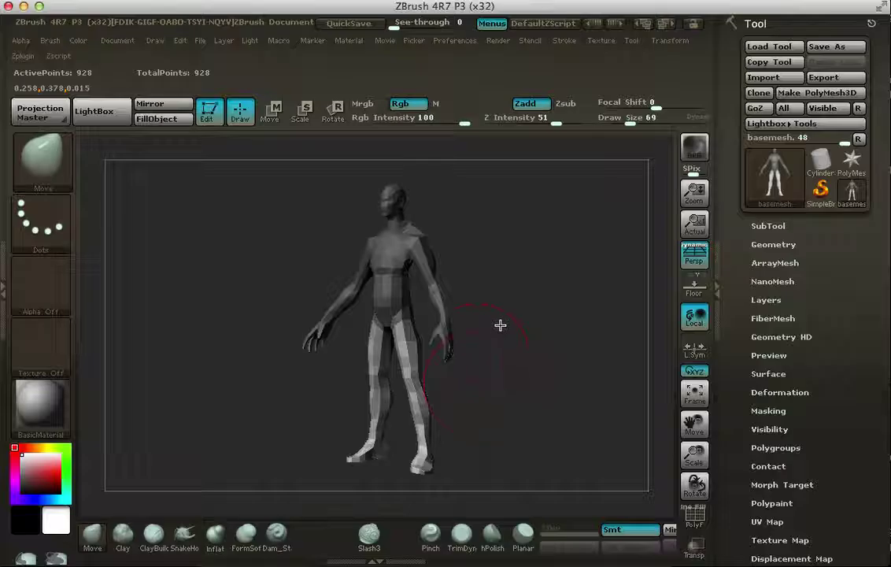
left_click_drag(567, 303, 589, 296)
left_click_drag(545, 274, 557, 345, "alt")
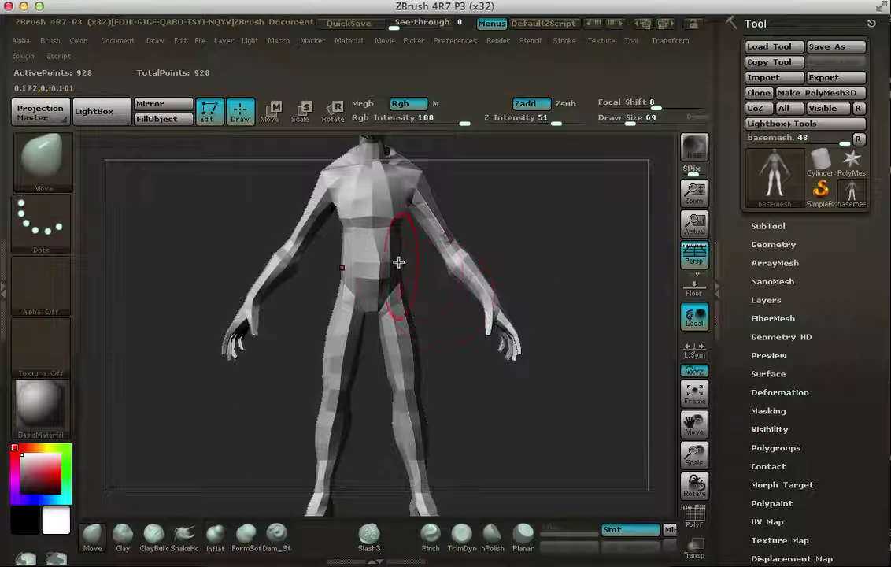
key("ctrl")
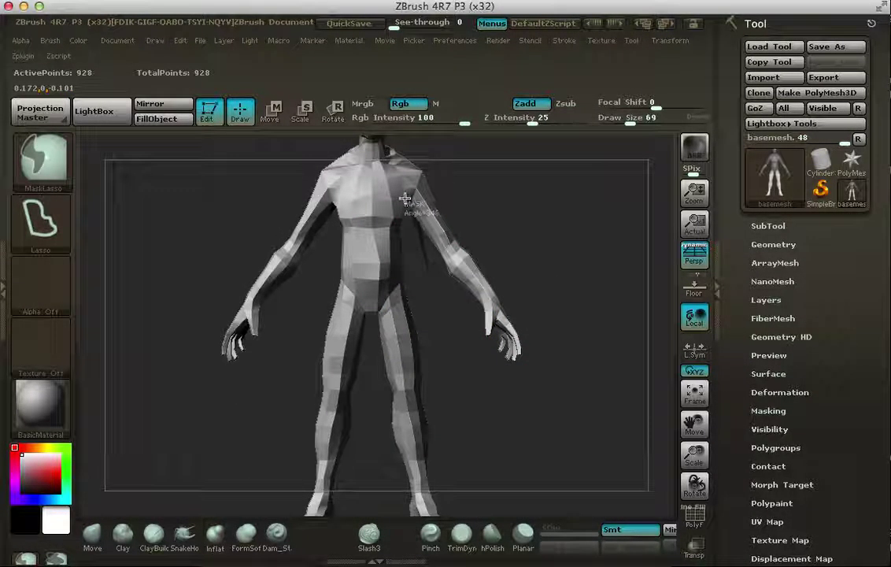
mouse_move(405, 199)
left_mouse_down("ctrl")
mouse_move(315, 181)
mouse_move(322, 259)
left_mouse_up("ctrl")
mouse_move(520, 263)
left_mouse_down("ctrl")
mouse_move(560, 269)
mouse_move(544, 264)
left_mouse_up("ctrl")
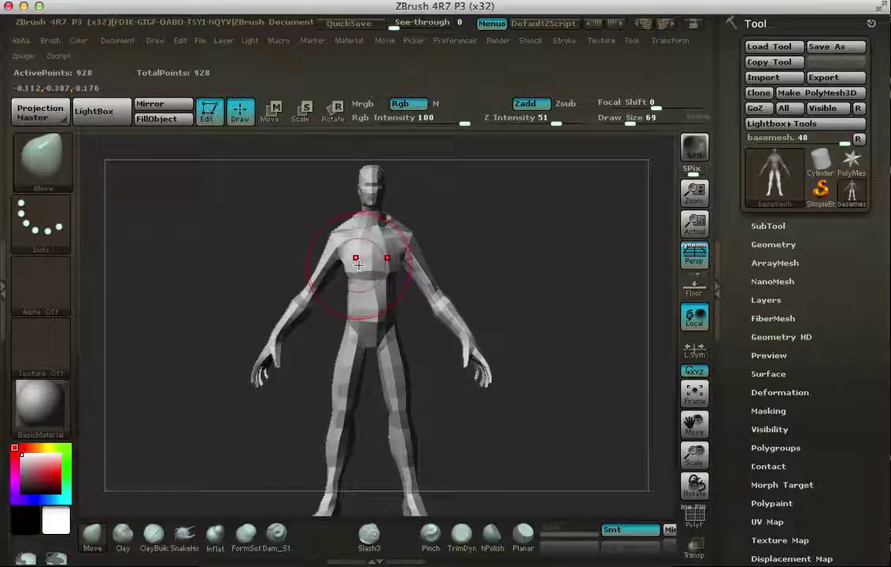
Mask the body along its topology down to the elbows in Rotate mode, leaving only the forearms and hands editable
left_click(320, 117)
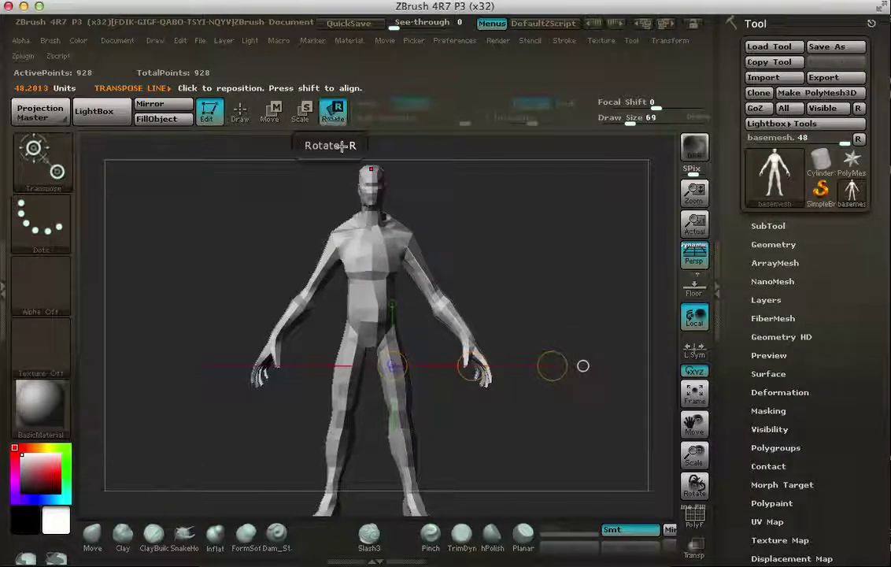
left_click_drag(385, 261, 453, 322, "ctrl")
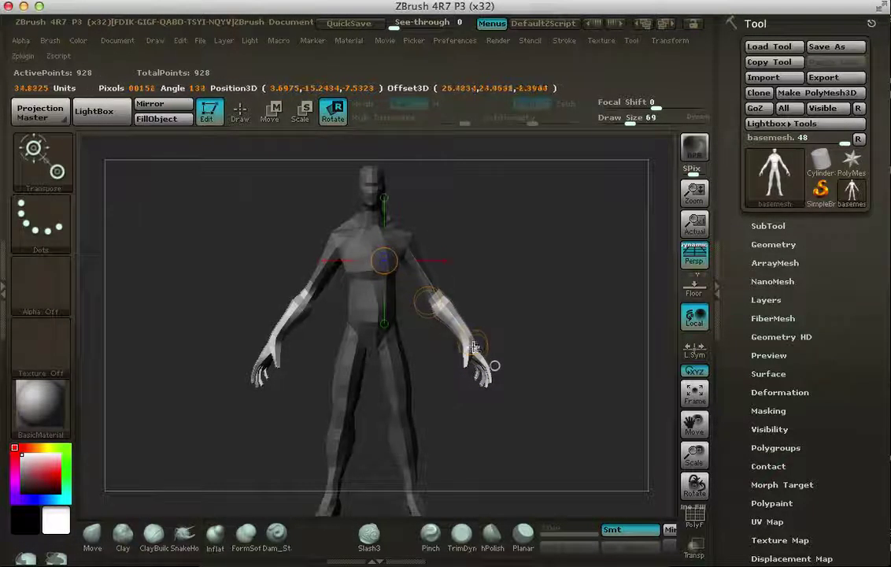
left_click_drag(484, 379, 446, 308, "ctrl")
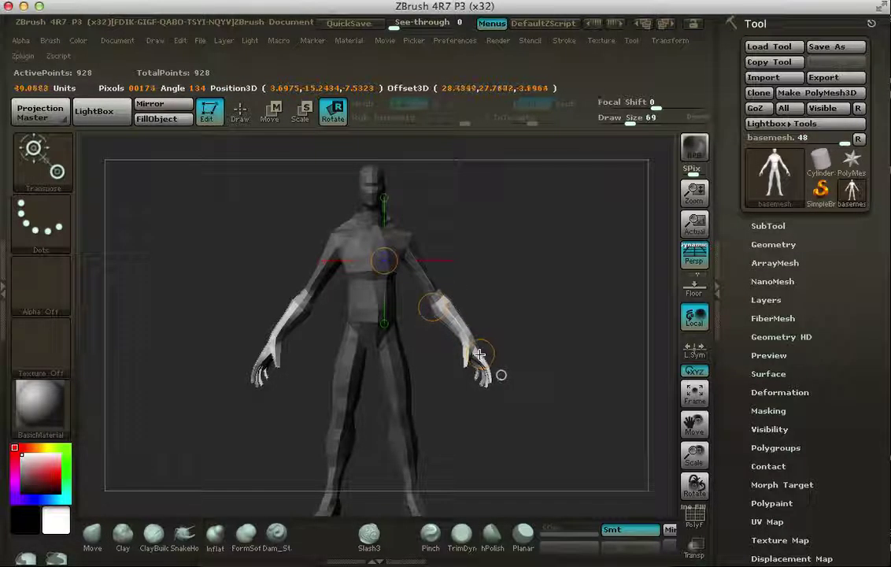
left_click_drag(474, 355, 470, 354, "ctrl")
Draw a transpose line about 24.6 units long from elbow to hand in the side view, and twist the forearms with Rotate
mouse_move(567, 302)
left_mouse_down()
mouse_move(511, 312)
mouse_move(513, 271)
mouse_move(521, 295)
mouse_move(513, 350)
mouse_move(523, 286)
mouse_move(531, 288)
mouse_move(472, 283)
left_mouse_up()
mouse_move(342, 284)
left_mouse_down()
mouse_move(334, 351)
mouse_move(297, 388)
left_mouse_up()
mouse_move(497, 262)
left_mouse_down()
mouse_move(507, 260)
mouse_move(503, 273)
left_mouse_up()
left_click(321, 118)
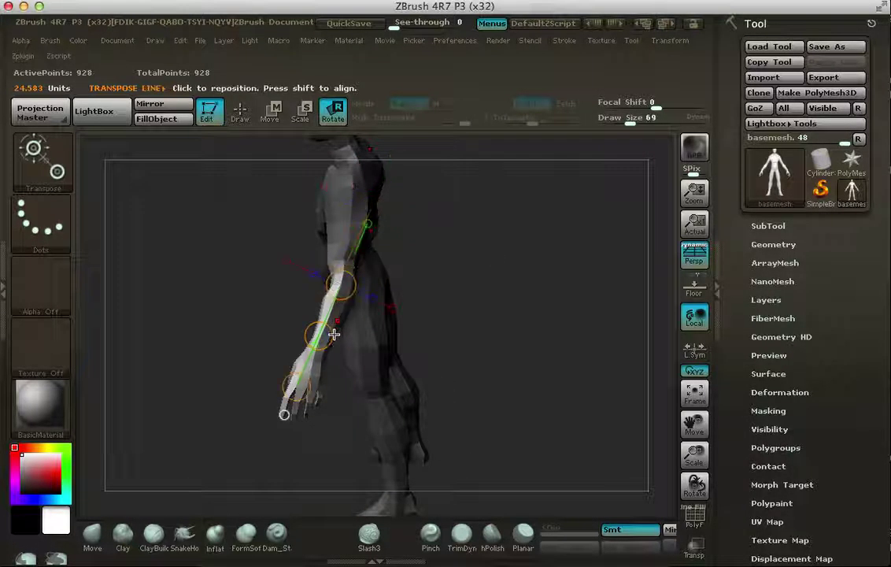
left_click_drag(319, 336, 313, 349)
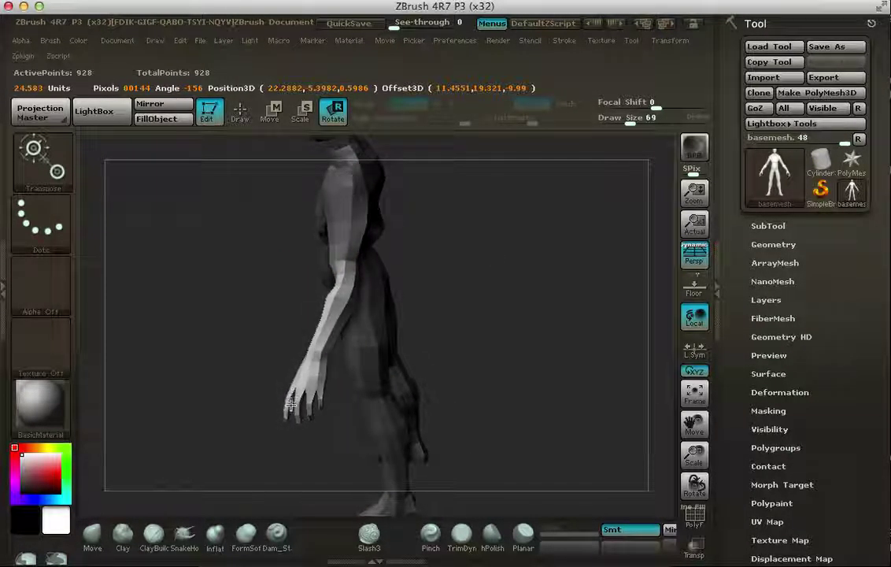
left_click_drag(337, 285, 327, 293)
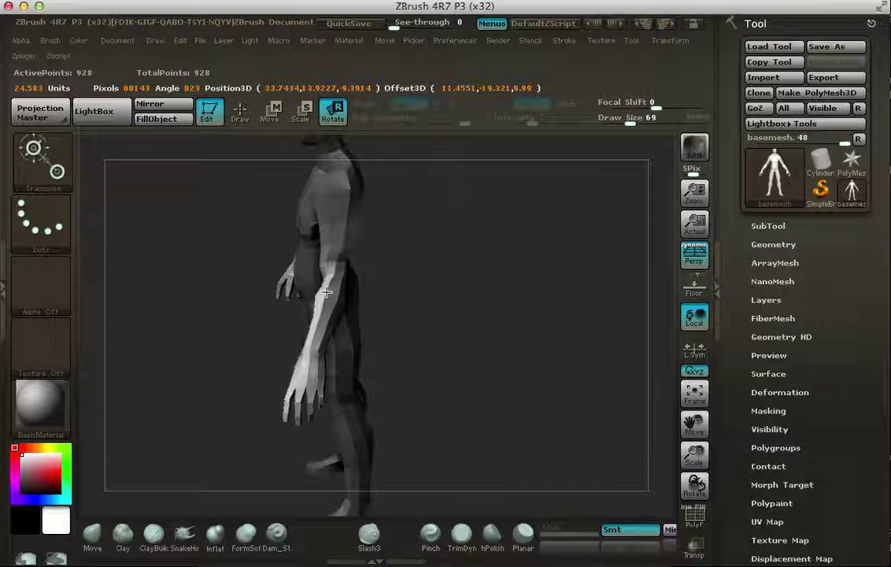
Rotate the forearms and hands inward toward the body from the front view
left_click_drag(407, 318, 479, 285)
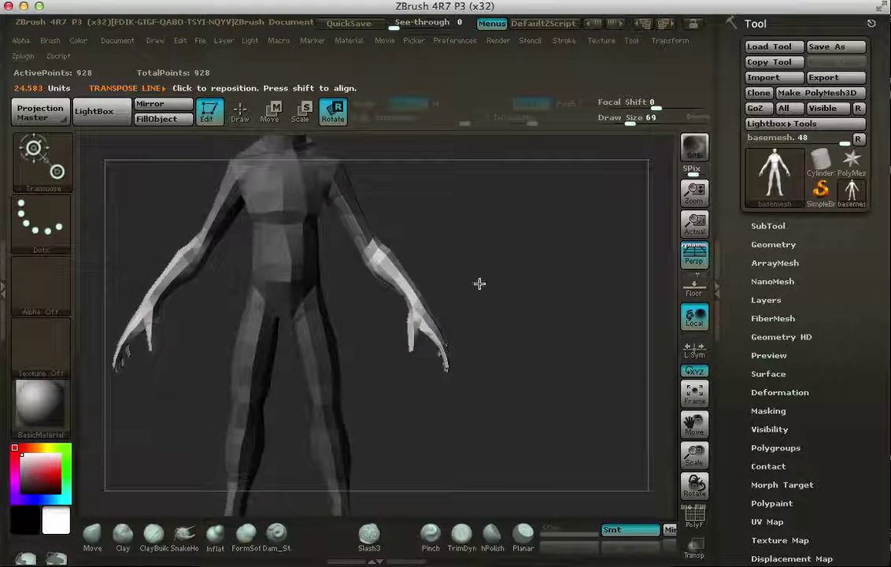
left_click_drag(436, 338, 404, 337)
left_click_drag(385, 245, 378, 251)
left_click_drag(449, 231, 552, 303)
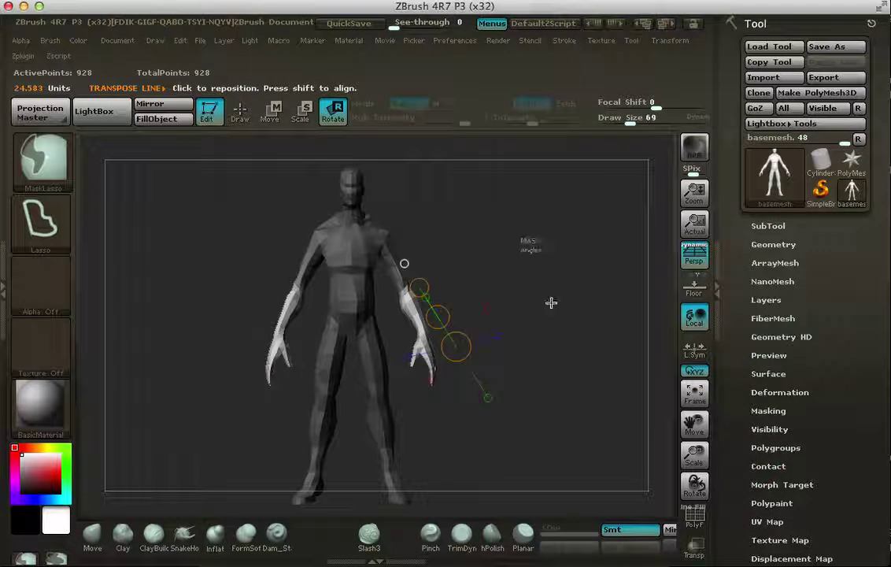
Clear the mask, set the Move brush's draw size to 37, and refine the crotch, back and arms from front and back
left_click(241, 110)
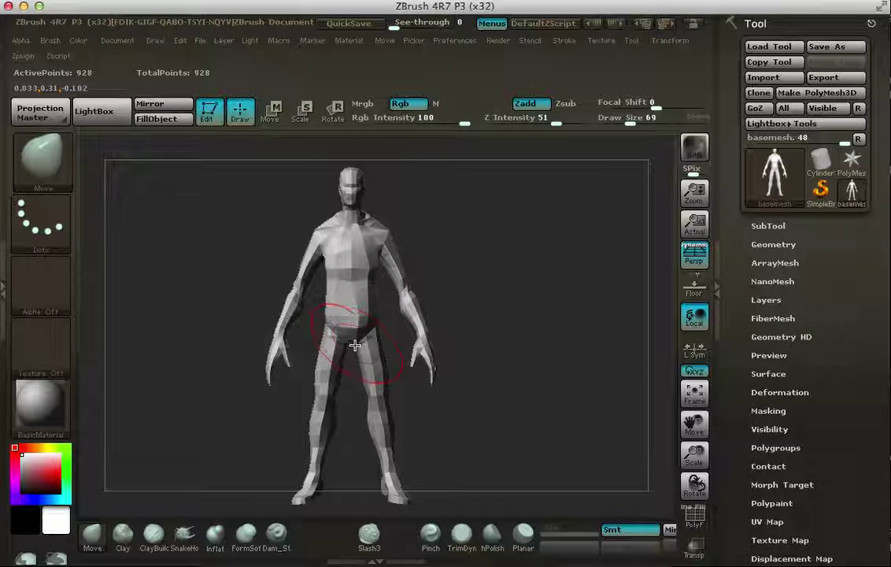
key("s")
left_click_drag(352, 353, 341, 353)
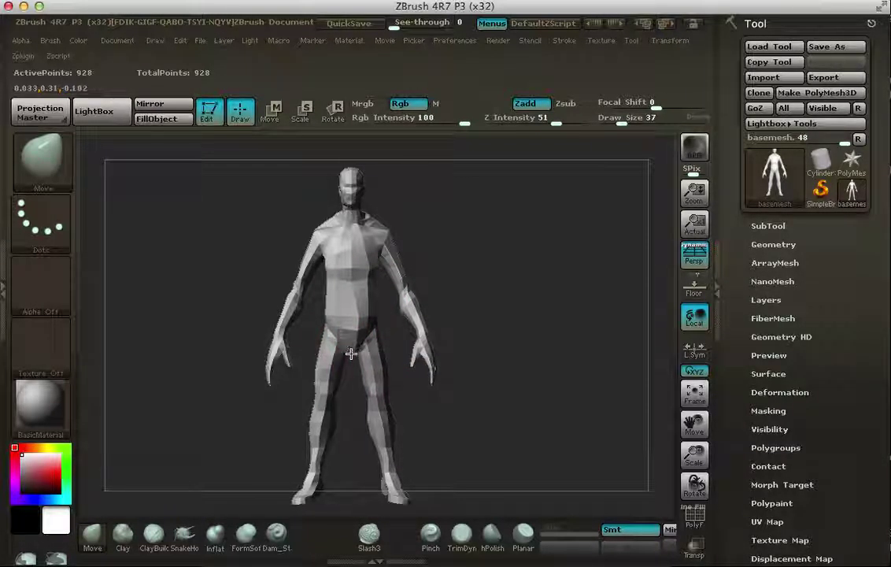
mouse_move(541, 264)
left_mouse_down()
mouse_move(539, 280)
mouse_move(478, 281)
mouse_move(367, 303)
mouse_move(501, 267)
left_mouse_up()
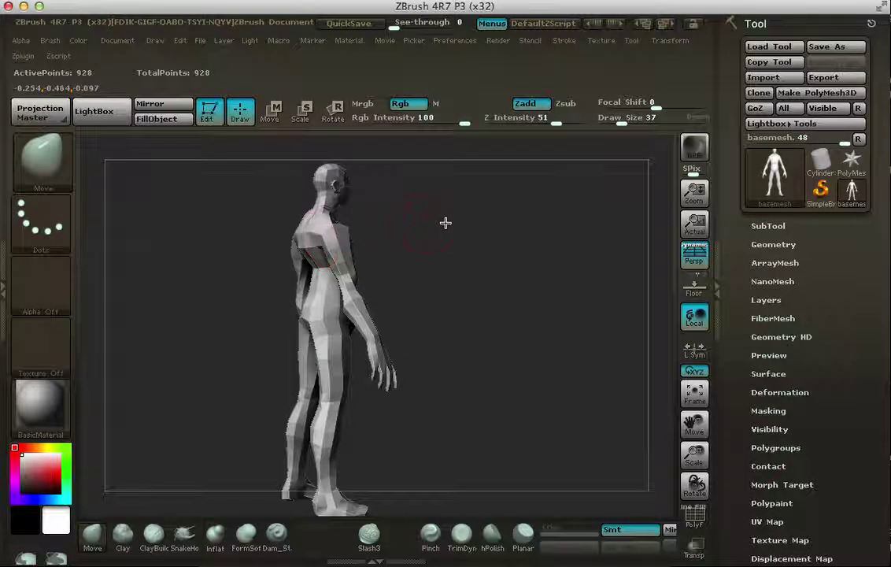
left_click_drag(436, 225, 339, 233)
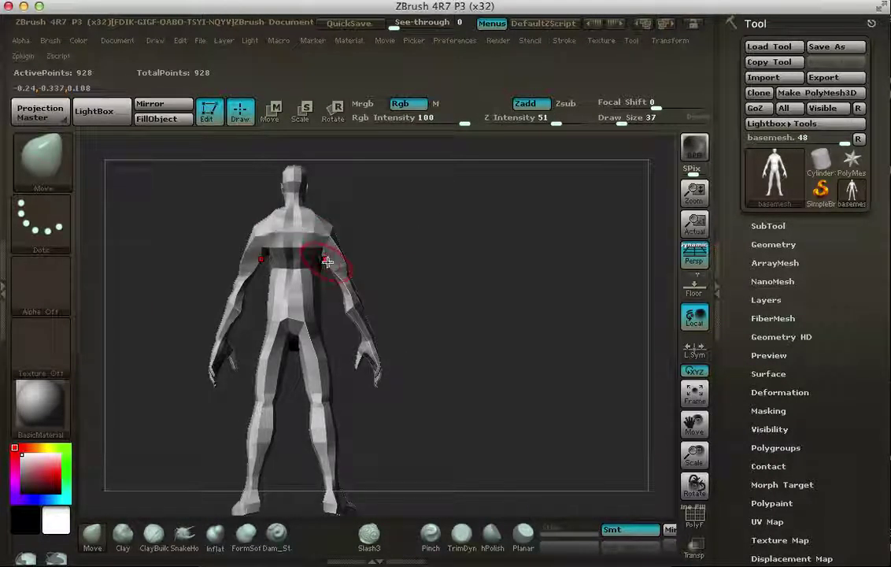
left_click_drag(422, 281, 396, 285)
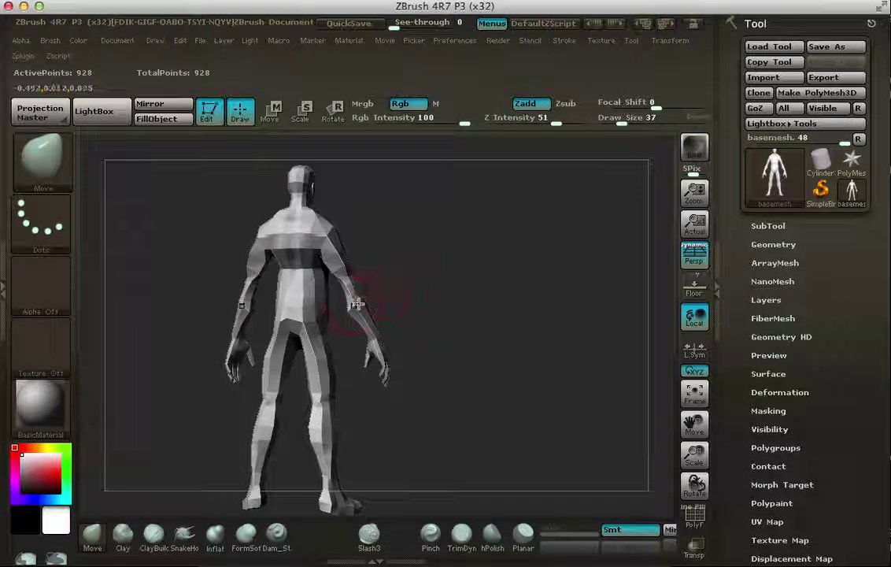
left_click_drag(379, 317, 409, 426)
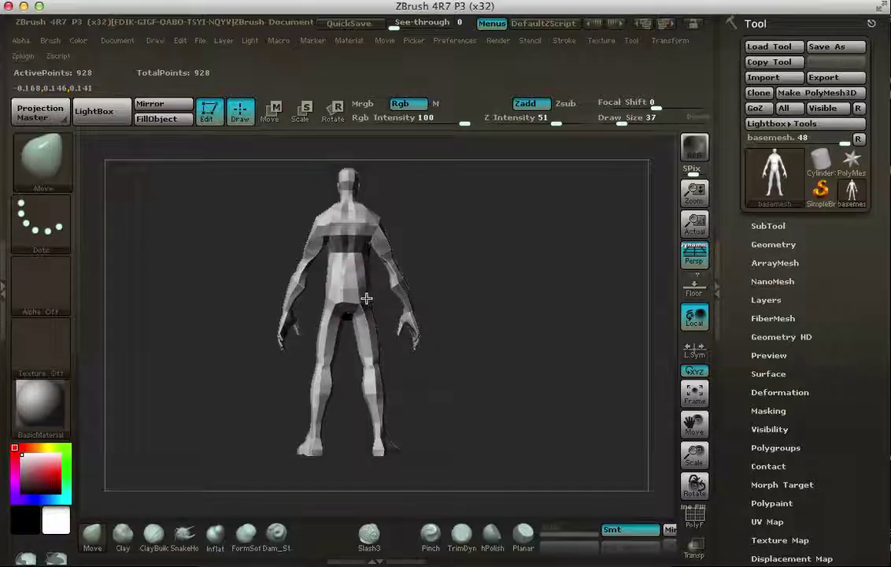
left_click_drag(505, 308, 352, 207)
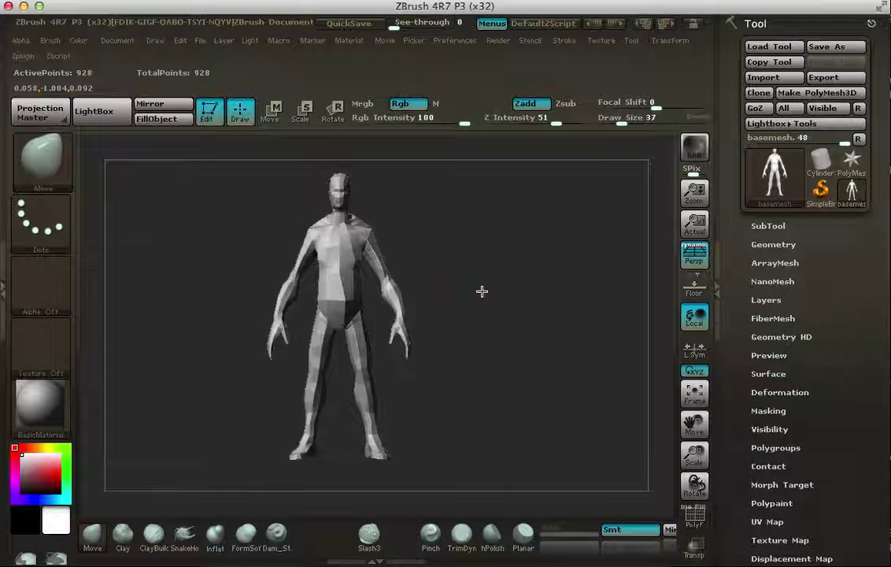
Apply the Flat Color material to the figure and set its color to mid-grey to show a plain silhouette
left_click(41, 404)
left_click(38, 404)
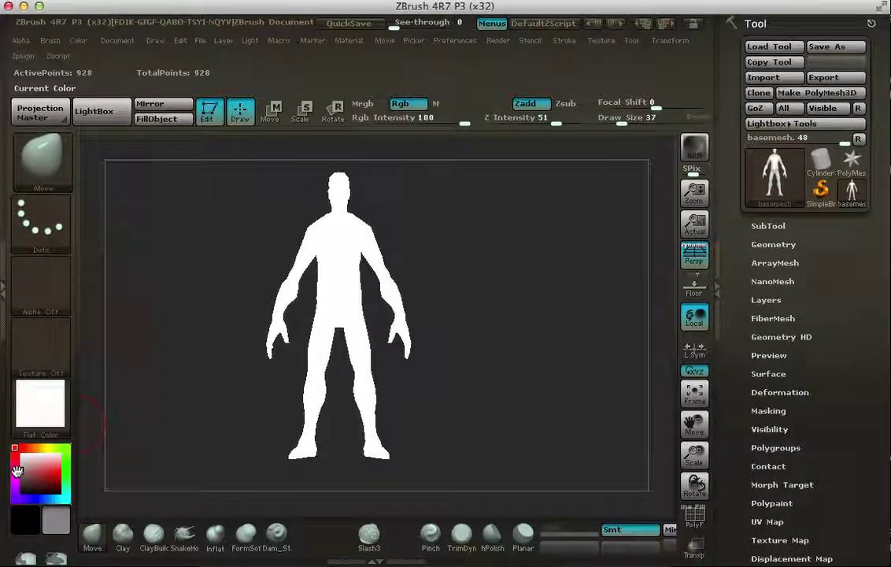
left_click(16, 471)
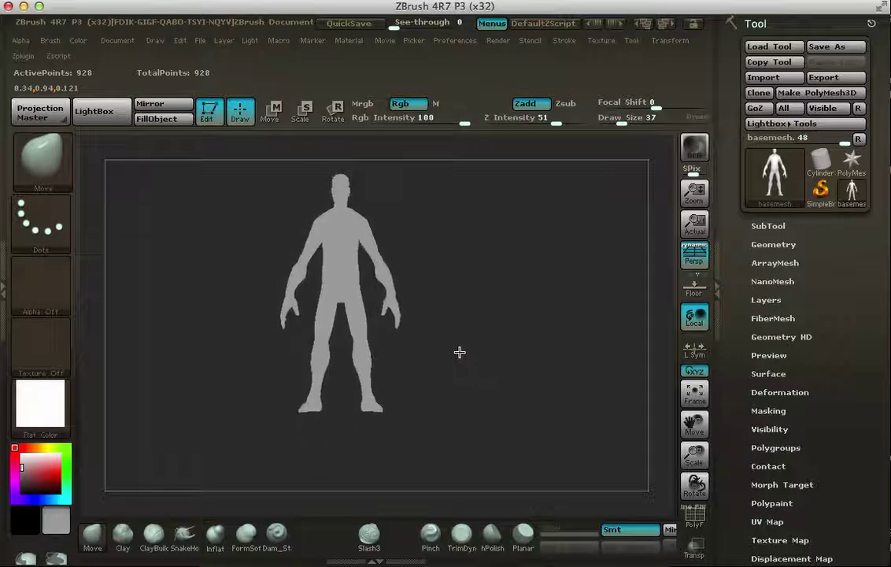
Refine the silhouette of the shoulders, torso, arms and legs in the front view with the Move brush
left_click_drag(460, 352, 490, 340)
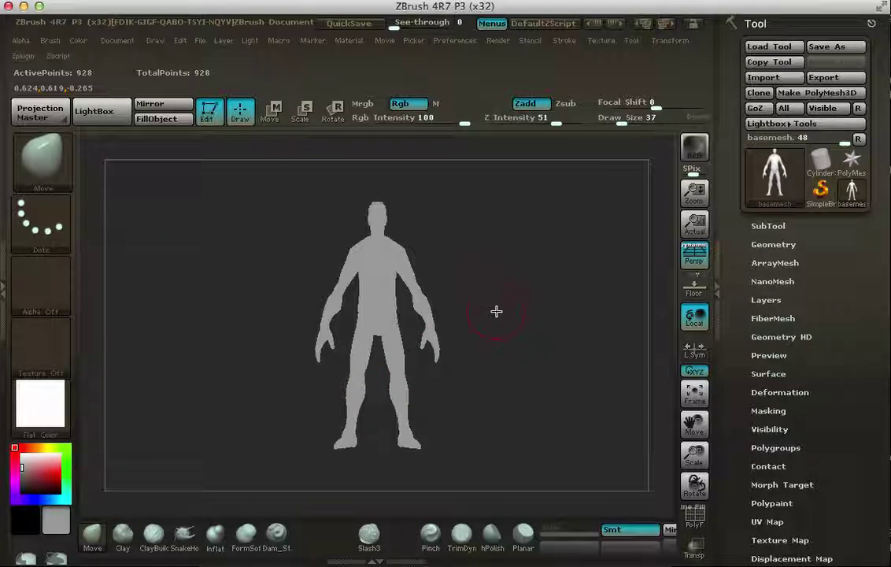
left_click_drag(511, 292, 528, 306)
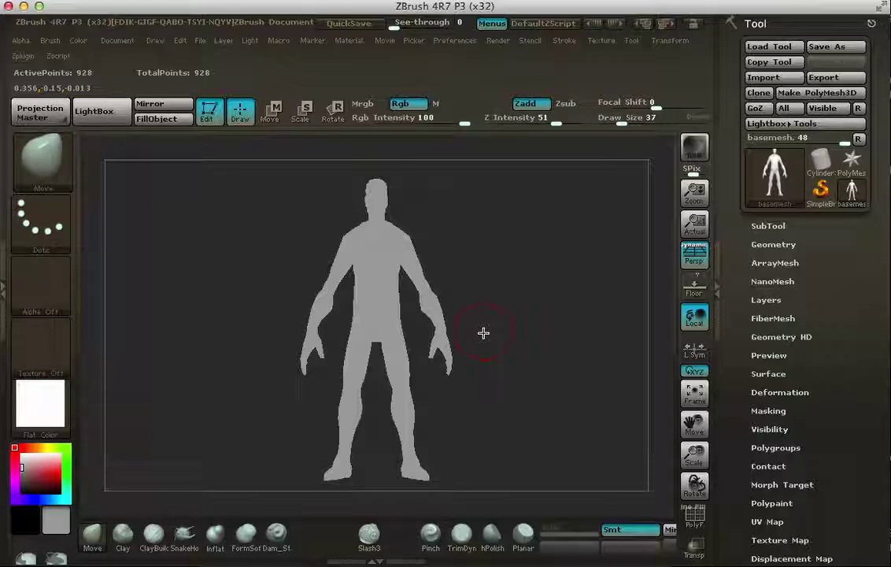
left_click_drag(495, 324, 484, 305)
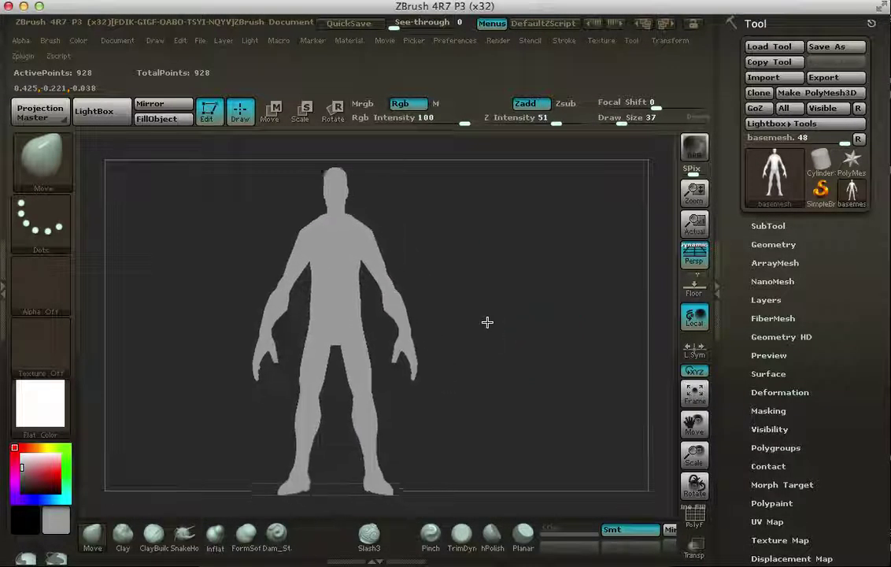
Turn off perspective, and leave canvas snapshots of the figure's front and side silhouettes beside the editable model
mouse_move(488, 323)
left_mouse_down("alt")
mouse_move(492, 340)
mouse_move(423, 261)
mouse_move(422, 305)
mouse_move(392, 275)
mouse_move(400, 322)
mouse_move(470, 312)
mouse_move(399, 295)
mouse_move(408, 305)
mouse_move(522, 284)
mouse_move(517, 298)
mouse_move(491, 304)
mouse_move(491, 316)
left_mouse_up("alt")
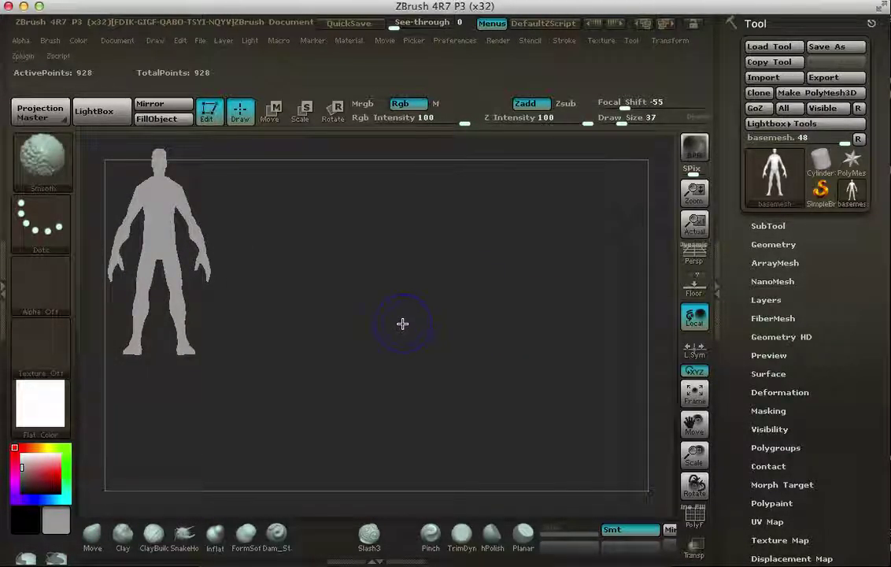
key("shift")
left_click_drag(347, 302, 461, 298, "alt")
left_click_drag(406, 300, 433, 294)
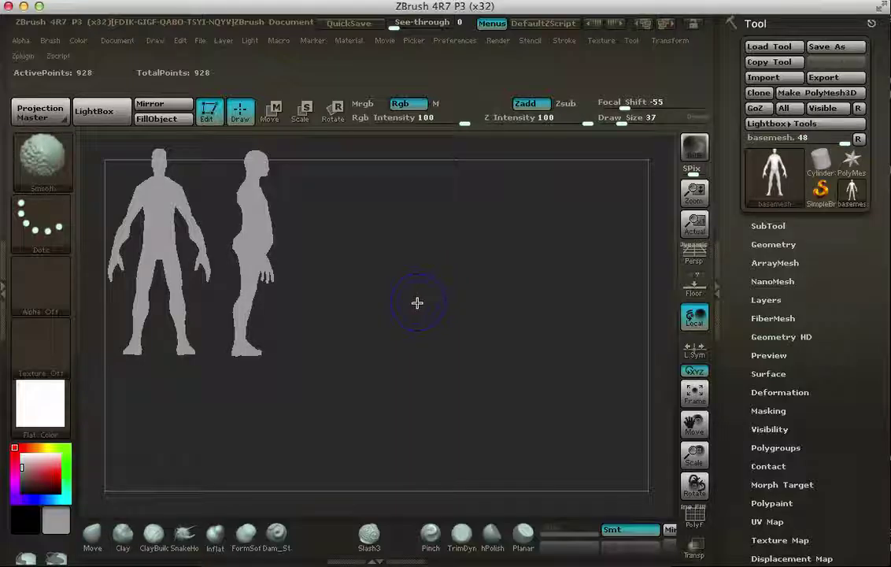
left_click_drag(373, 317, 519, 301, "alt")
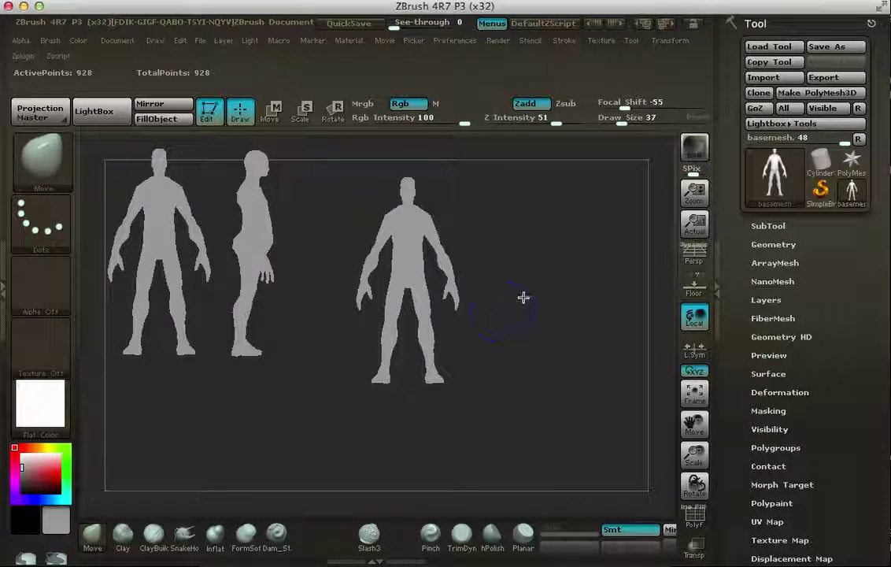
mouse_move(528, 337)
left_mouse_down("alt")
mouse_move(549, 375)
mouse_move(543, 343)
left_mouse_up("alt")
Restore the BasicMaterial shading and white color on the figure, and turn perspective back on
left_click(41, 403)
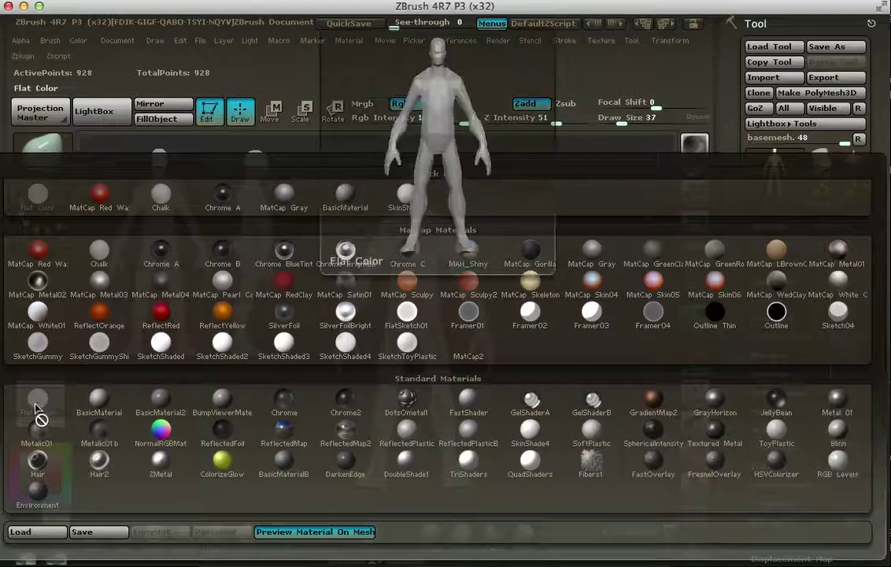
left_click(36, 406)
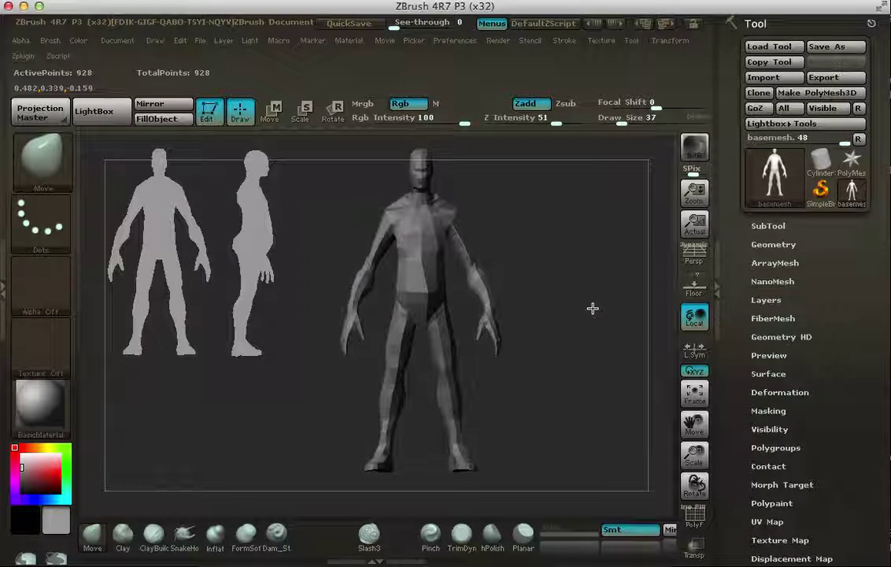
left_click(21, 454)
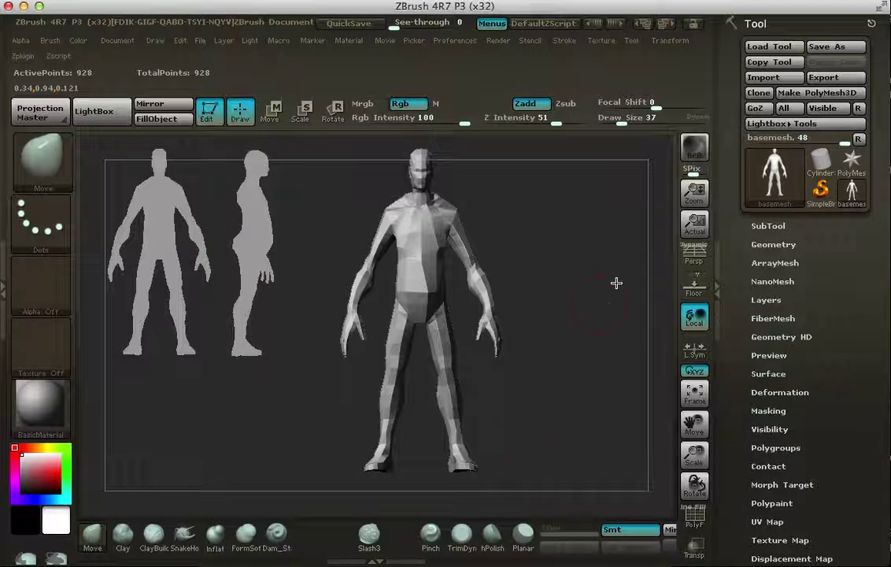
left_click(695, 256)
Refine the lower back, buttocks and thighs with the Move brush, working around the figure from the back and sides
left_click_drag(599, 355, 533, 311)
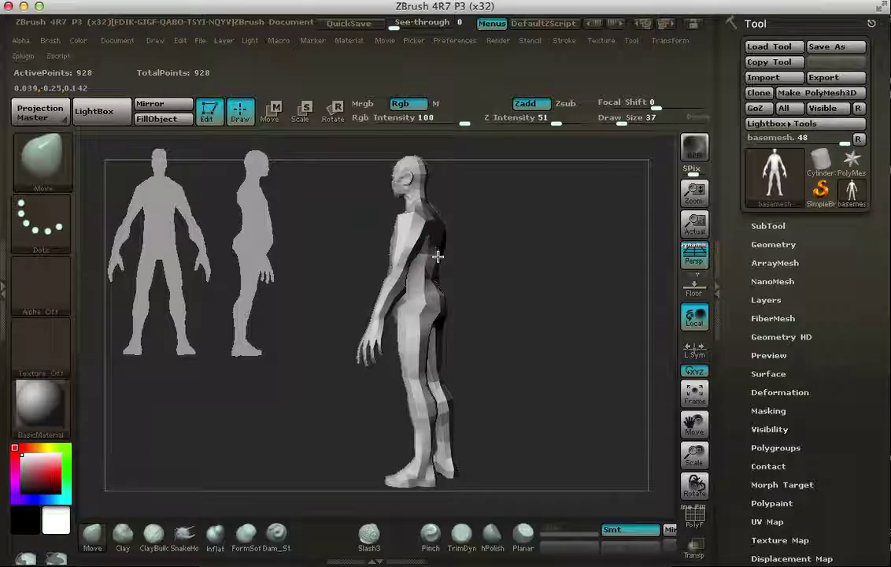
left_click_drag(512, 278, 452, 263)
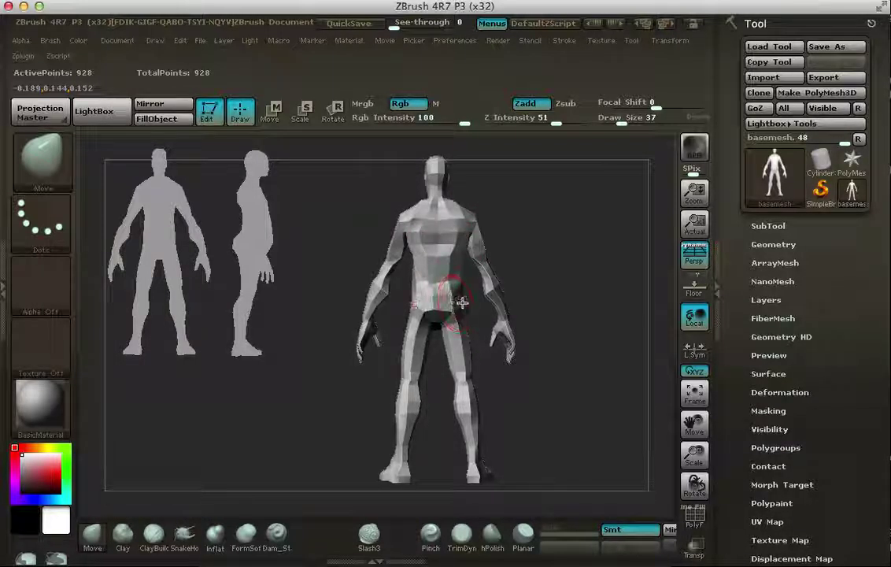
left_click_drag(553, 273, 450, 317)
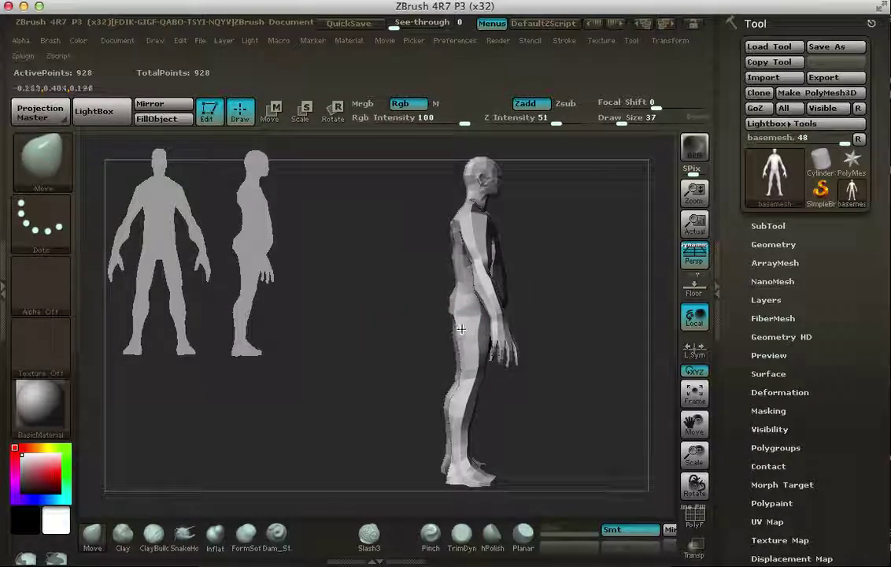
left_click_drag(581, 308, 486, 334)
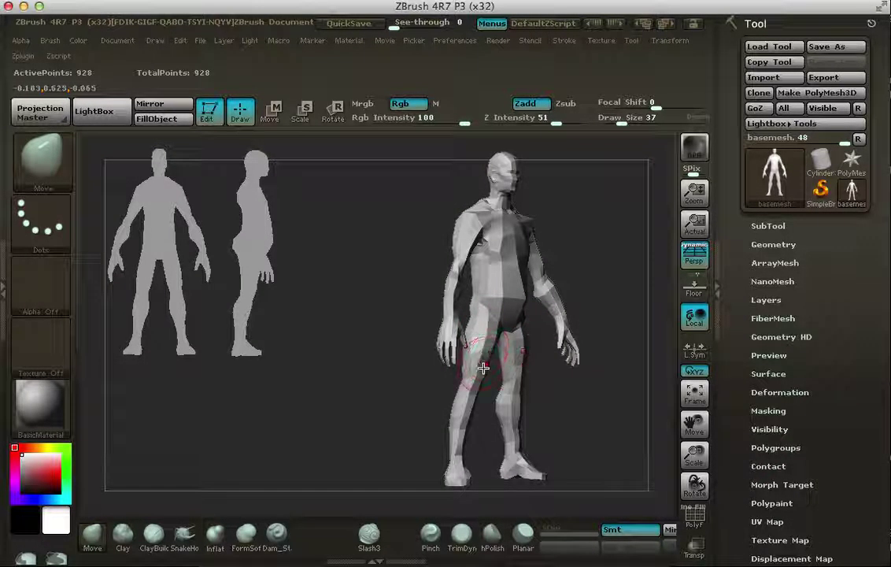
mouse_move(592, 424)
left_mouse_down()
mouse_move(557, 426)
mouse_move(568, 406)
mouse_move(478, 309)
mouse_move(537, 314)
mouse_move(562, 303)
mouse_move(566, 264)
mouse_move(533, 321)
mouse_move(520, 311)
left_mouse_up()
Reduce the Move brush's draw size to 17 and refine the chest, upper arms and shoulders
key("s")
left_click_drag(434, 259, 426, 257)
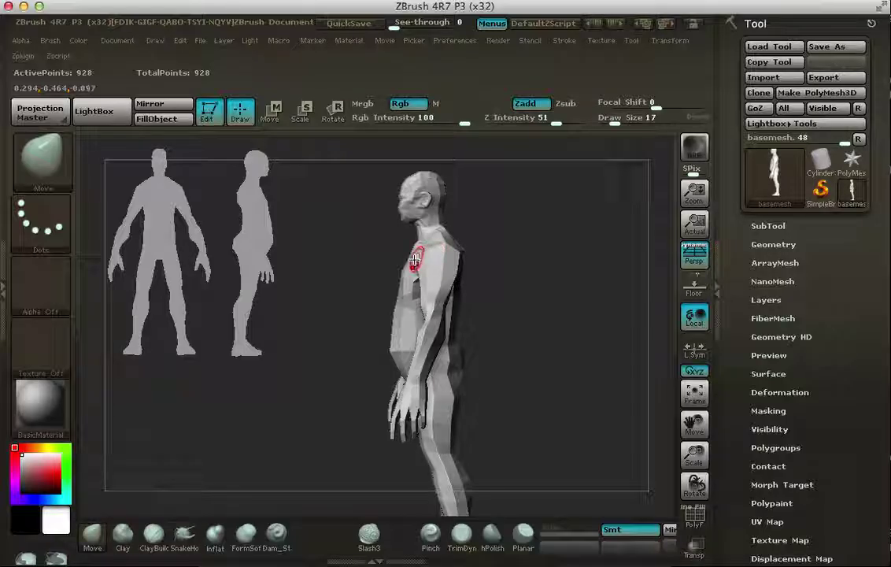
left_click_drag(524, 262, 417, 303)
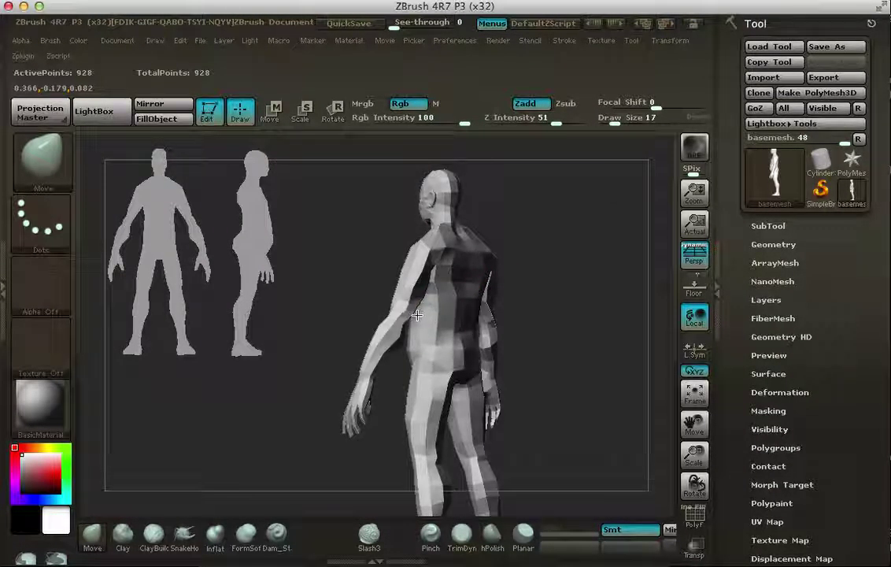
left_click_drag(577, 271, 543, 298)
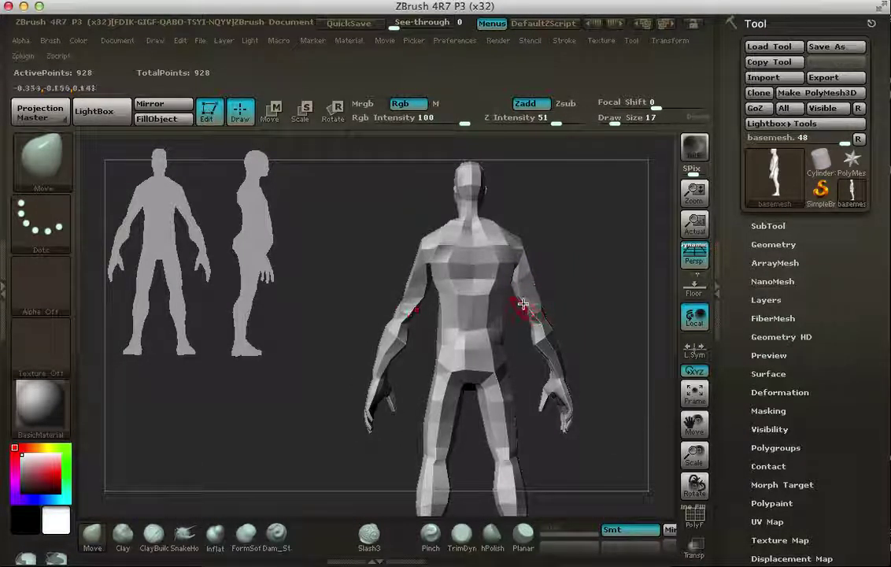
left_click_drag(614, 289, 532, 247)
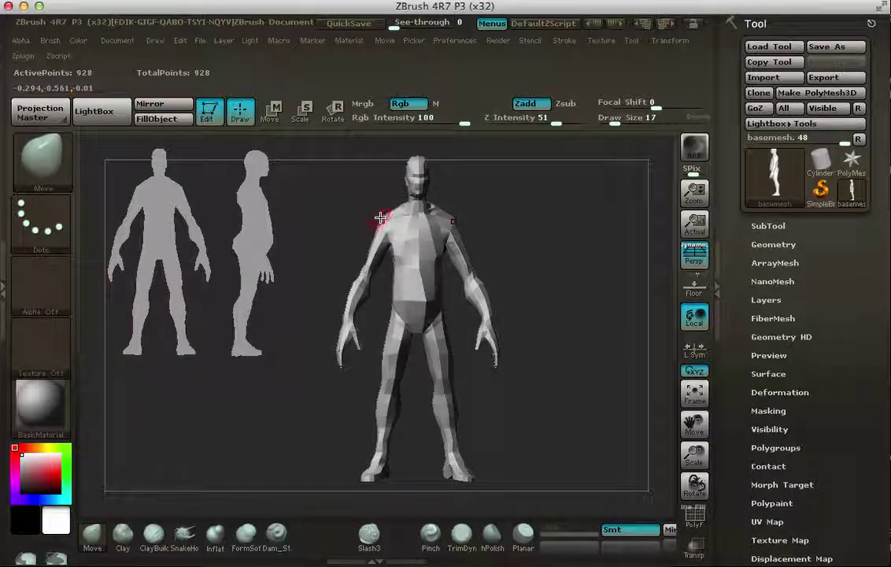
left_click_drag(553, 339, 543, 351)
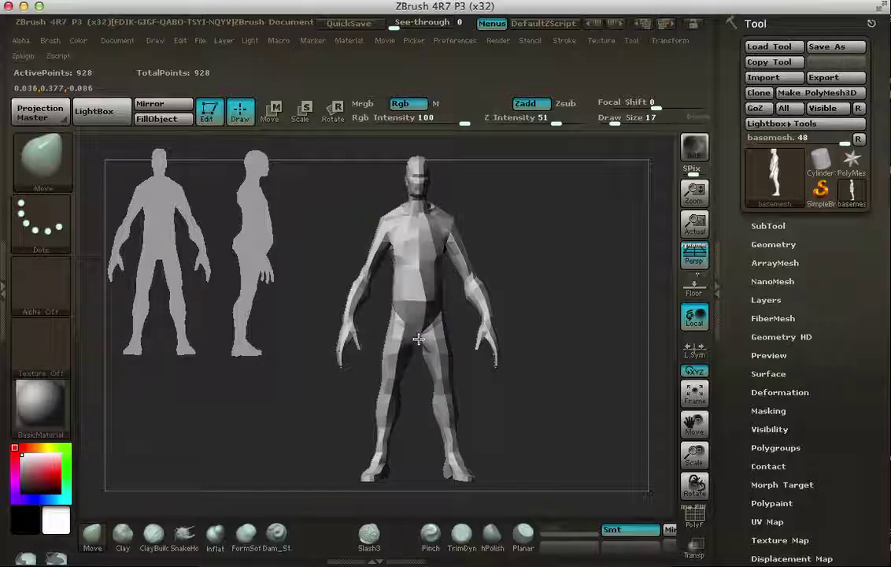
Adjust the crotch, inner thighs and lower edge of the buttocks with the Move brush
left_click_drag(421, 384, 281, 406)
left_click_drag(567, 334, 433, 319)
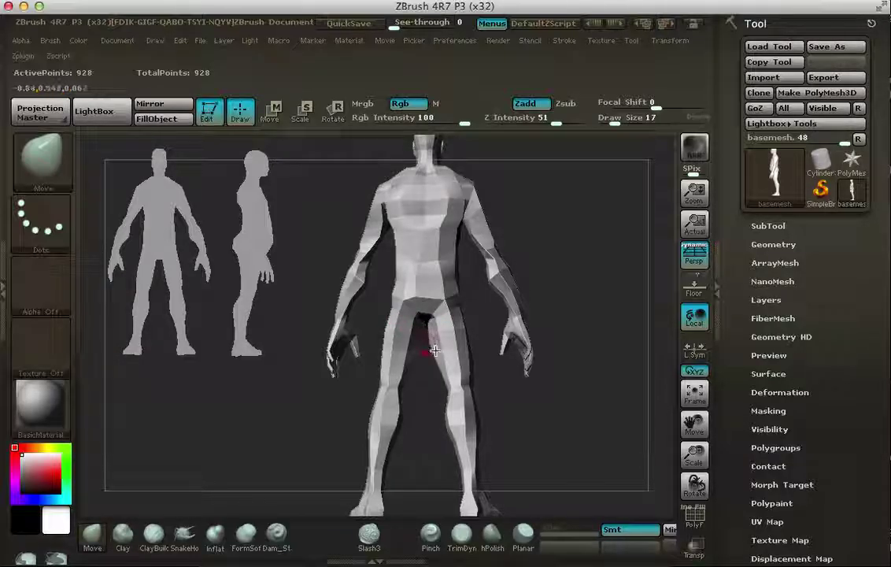
mouse_move(562, 328)
left_mouse_down()
mouse_move(593, 312)
mouse_move(603, 370)
mouse_move(547, 321)
left_mouse_up()
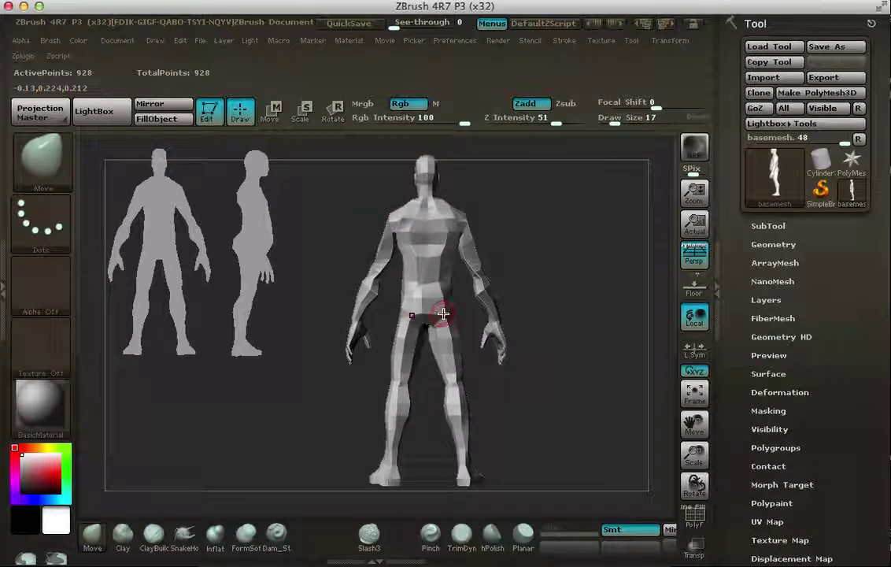
left_click_drag(563, 307, 441, 285)
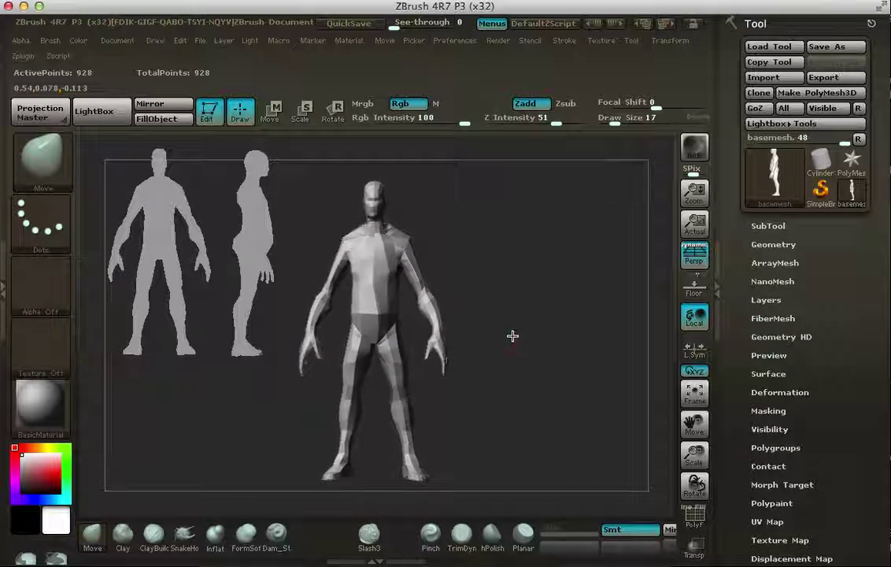
Shape the nape and the sides of the neck into the upper back with the Move brush
left_click_drag(518, 280, 558, 304, "alt")
left_click_drag(487, 254, 444, 288)
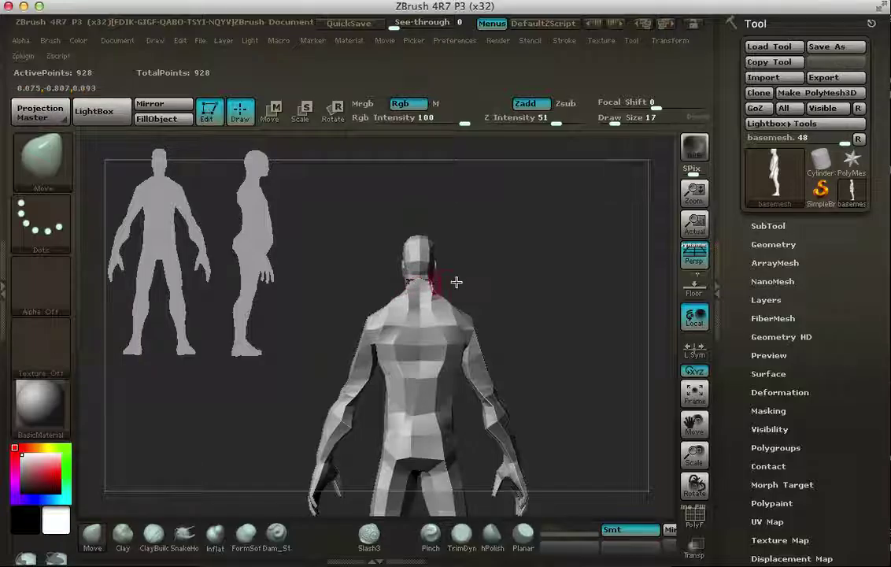
left_click_drag(457, 281, 422, 301)
left_click_drag(475, 262, 424, 289)
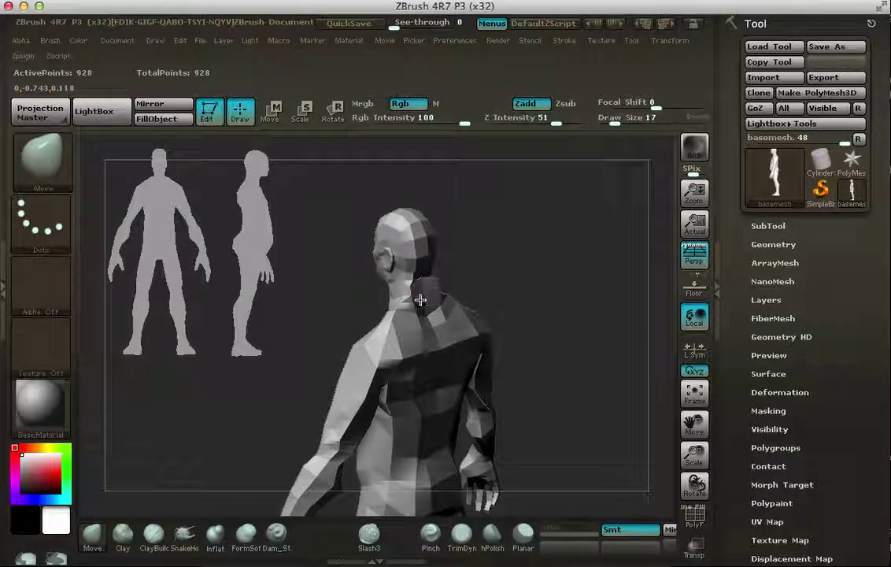
left_click_drag(477, 260, 412, 251)
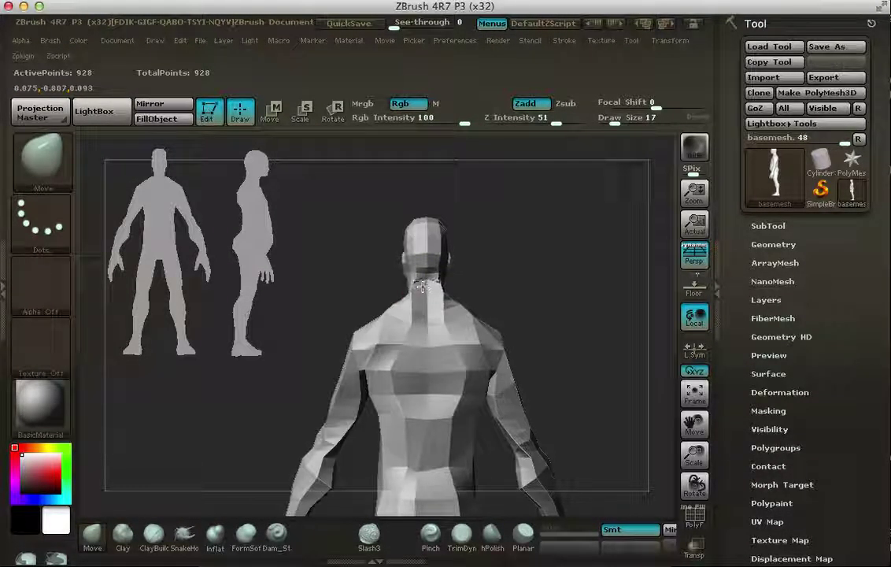
left_click_drag(488, 280, 409, 319)
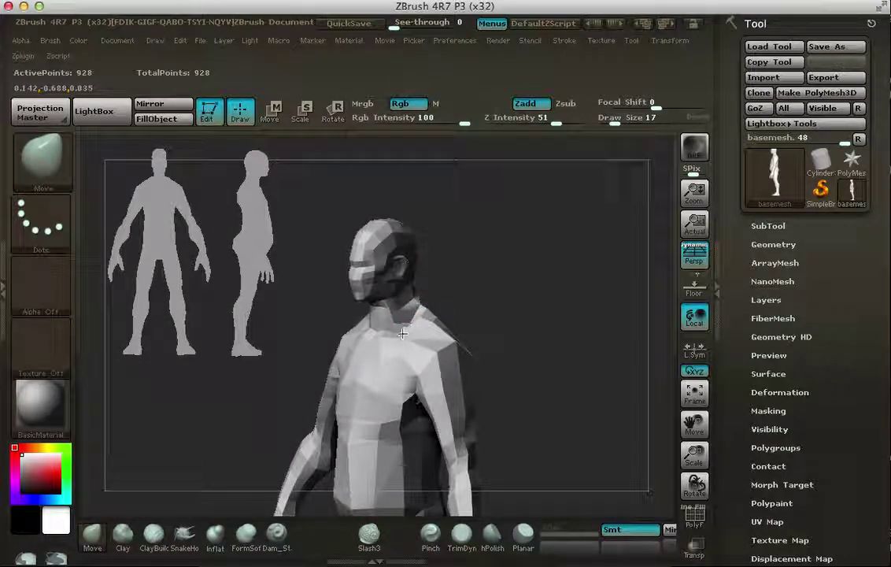
Pull the geometry between neck and shoulders into shape with the Move brush to define the trapezius and collarbone area
left_click_drag(486, 286, 433, 315)
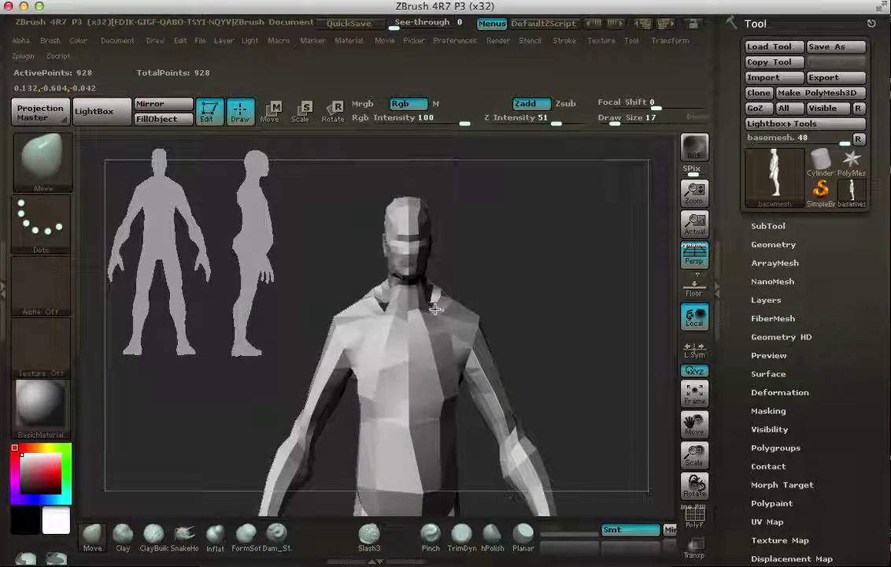
left_click_drag(493, 281, 441, 312)
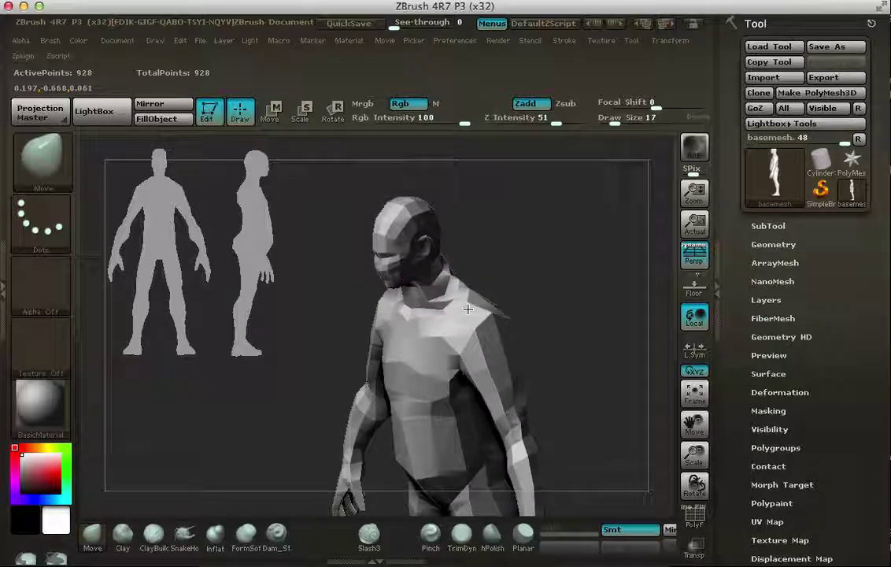
left_click_drag(526, 249, 441, 298)
left_click_drag(533, 255, 527, 282, "shift")
mouse_move(551, 318)
left_mouse_down()
mouse_move(521, 329)
mouse_move(510, 302)
mouse_move(521, 313)
mouse_move(518, 290)
mouse_move(517, 312)
mouse_move(553, 325)
mouse_move(465, 322)
mouse_move(520, 287)
mouse_move(555, 321)
mouse_move(481, 336)
left_mouse_up()
mouse_move(497, 295)
left_mouse_down()
mouse_move(532, 301)
mouse_move(496, 305)
mouse_move(500, 296)
left_mouse_up()
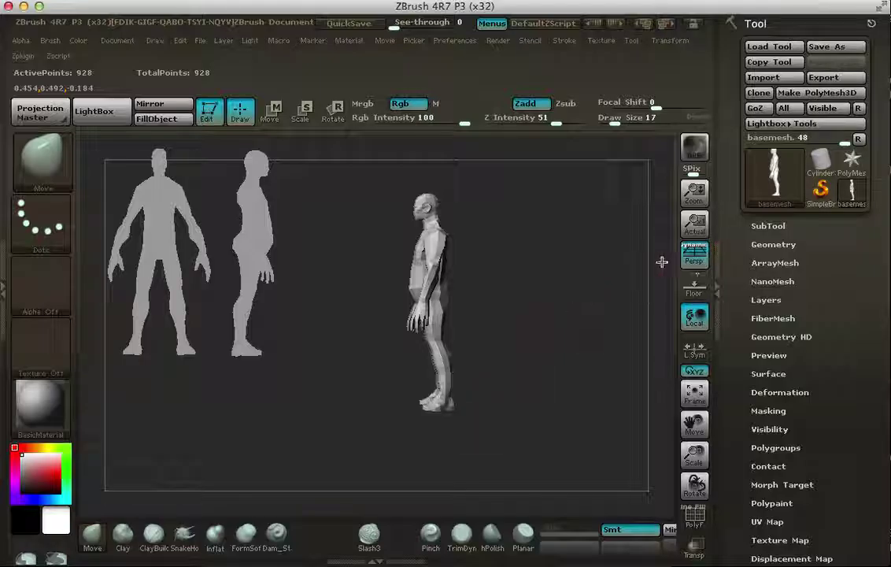
Turn off perspective, mask the feet in side view and rotate the whole body slightly backward about the ankles with Transpose
left_click(693, 256)
key("ctrl")
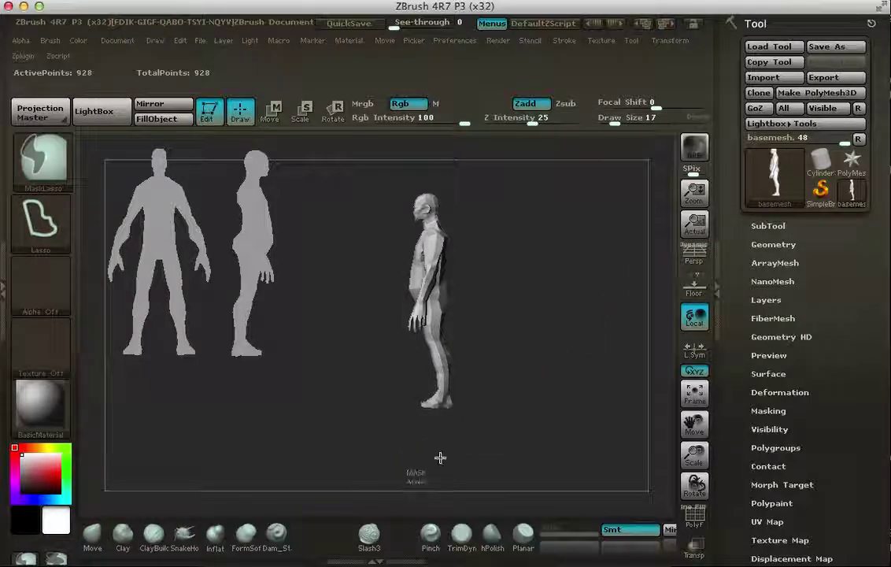
left_click_drag(450, 392, 388, 409, "ctrl")
left_click(525, 367, "ctrl")
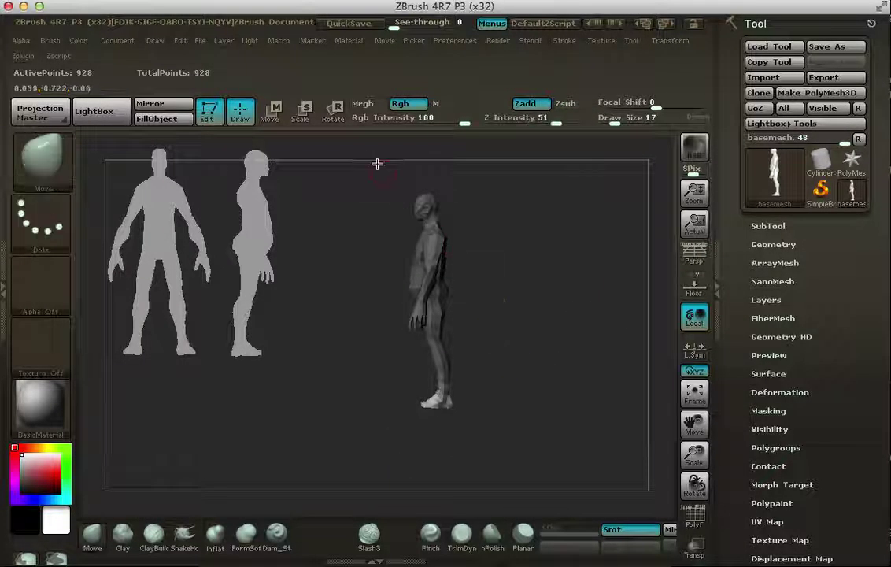
left_click(524, 300, "ctrl")
key("r")
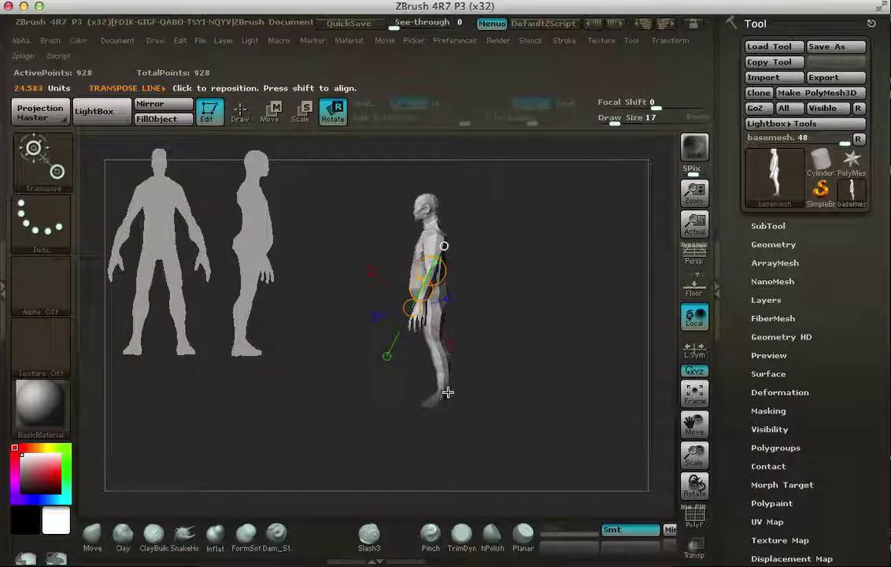
left_click_drag(447, 392, 456, 193)
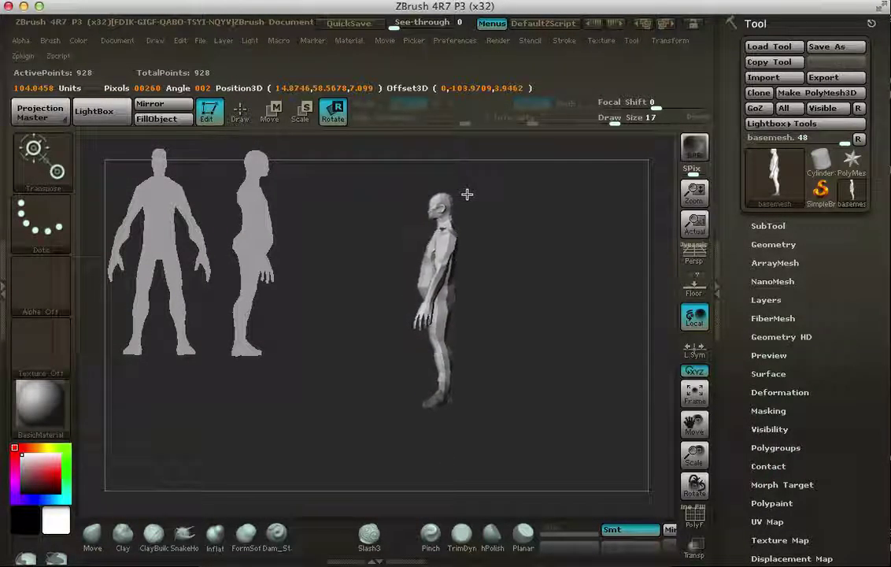
left_click_drag(515, 261, 578, 304)
left_click_drag(570, 267, 552, 316, "alt")
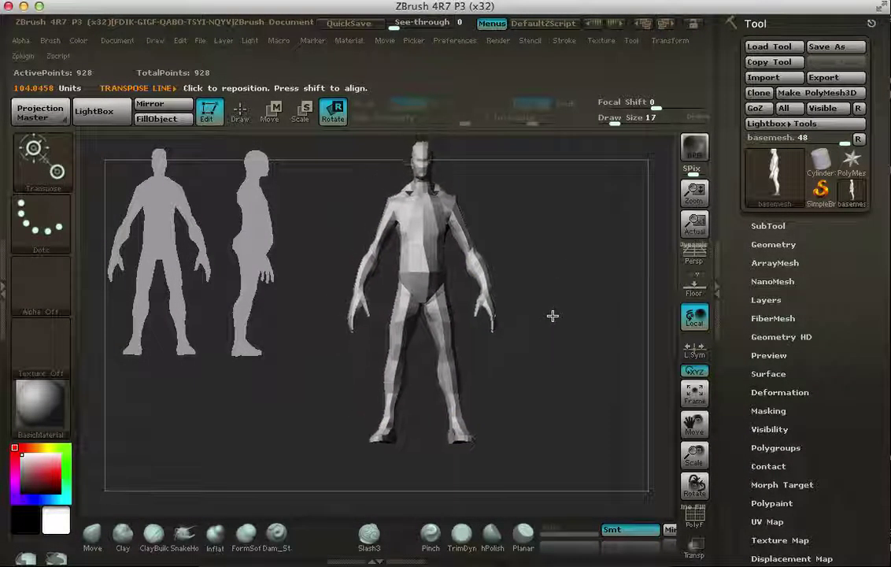
Mask the upper body with a topological Transpose mask down to the hips, and invert it so only the legs are masked
left_click(240, 111)
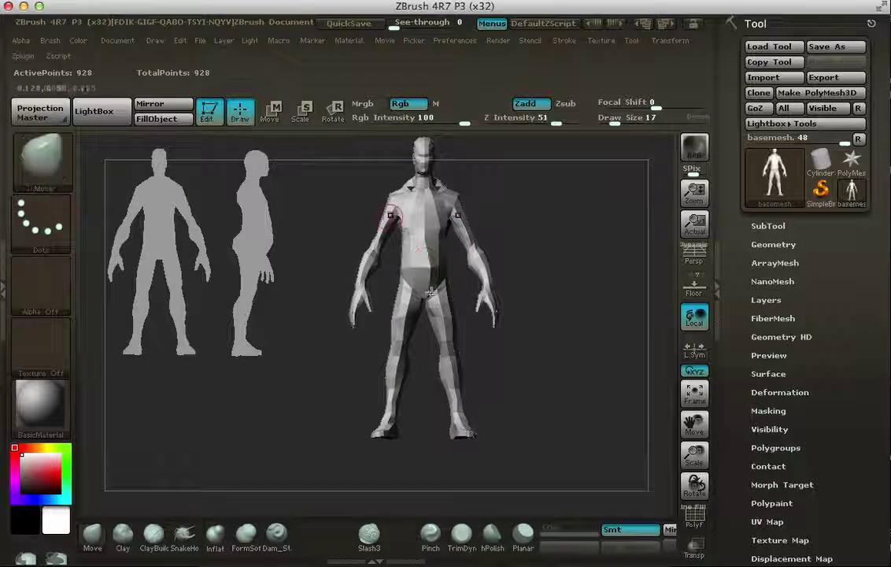
key("e")
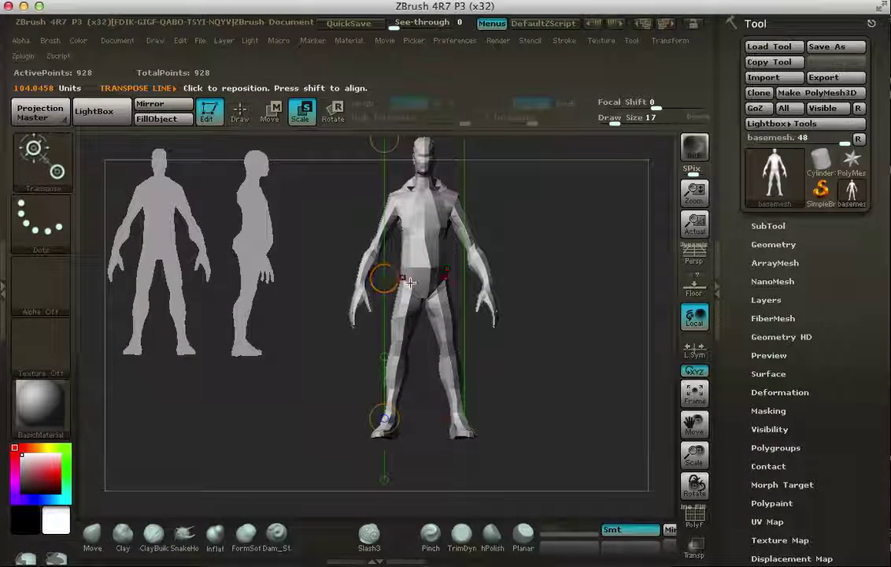
left_click_drag(477, 278, 614, 283)
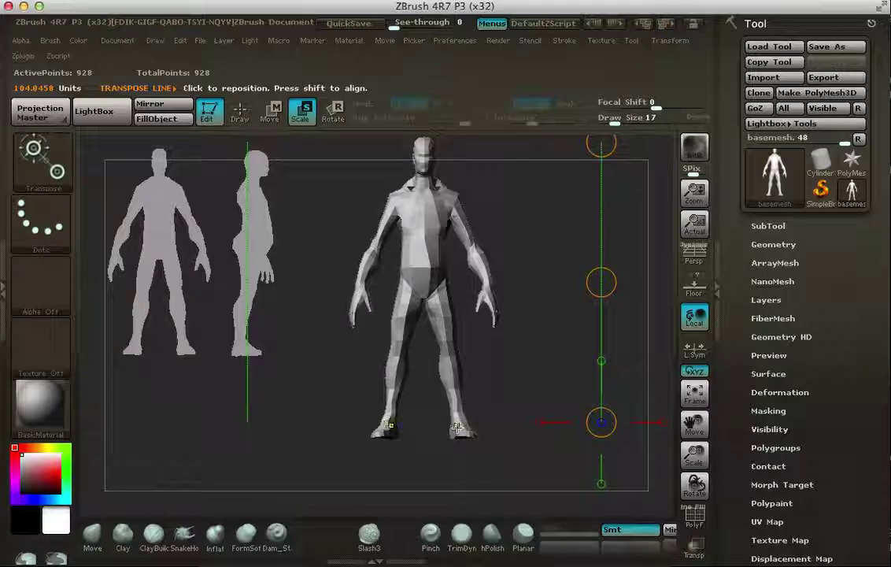
left_click_drag(457, 427, 439, 291)
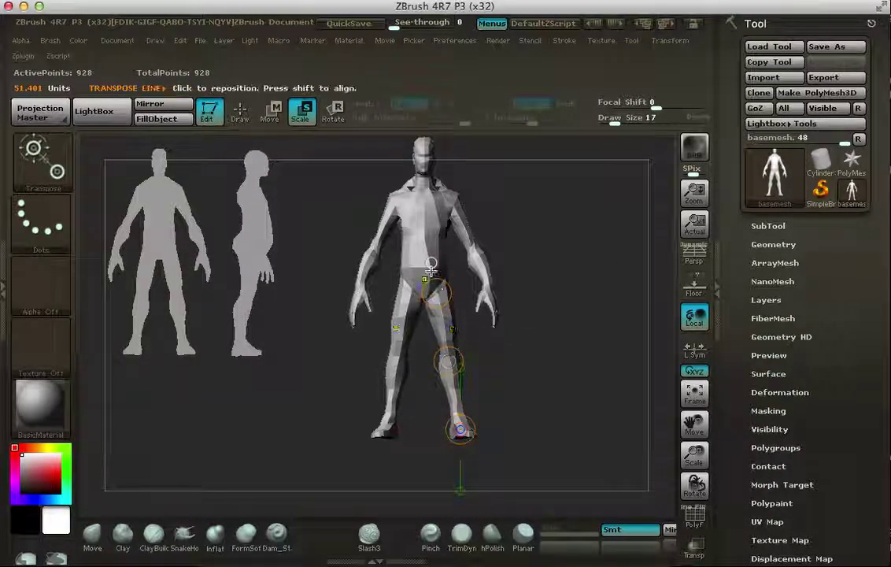
left_click_drag(435, 193, 455, 377, "ctrl")
left_click_drag(588, 323, 478, 336, "shift")
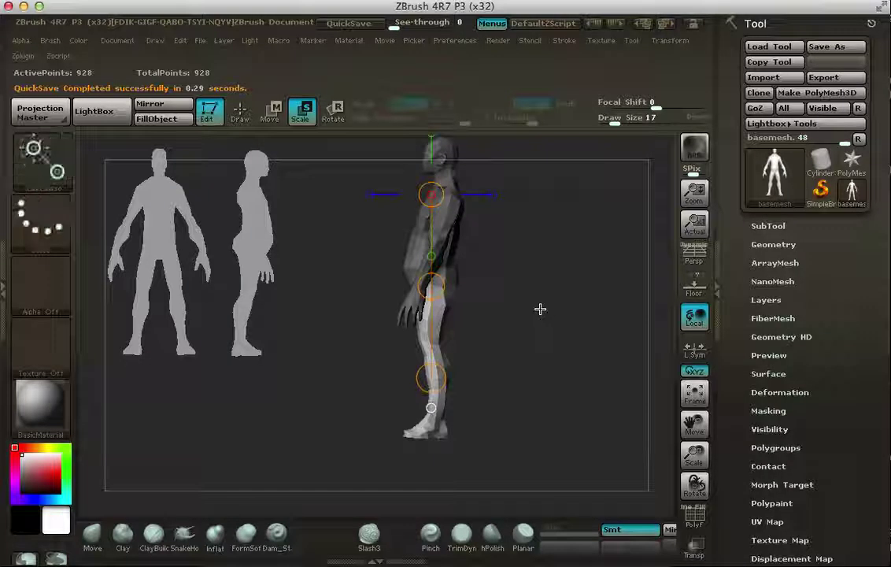
left_click(544, 294, "ctrl")
Tilt the upper body slightly forward about the hips with Transpose Rotate, clear the mask and restore perspective
mouse_move(545, 294)
left_mouse_down()
mouse_move(551, 305)
mouse_move(470, 275)
mouse_move(515, 261)
mouse_move(534, 242)
left_mouse_up()
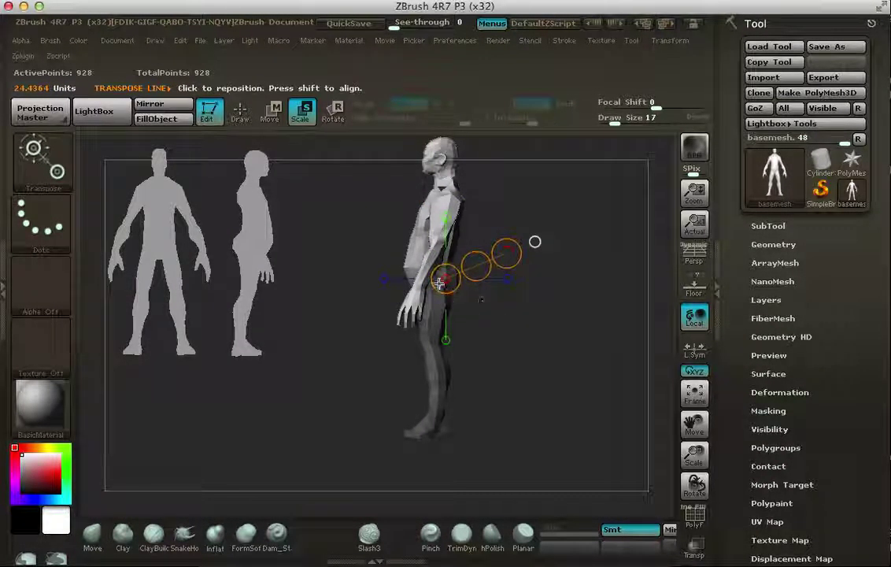
left_click_drag(457, 300, 488, 308)
left_click(332, 116)
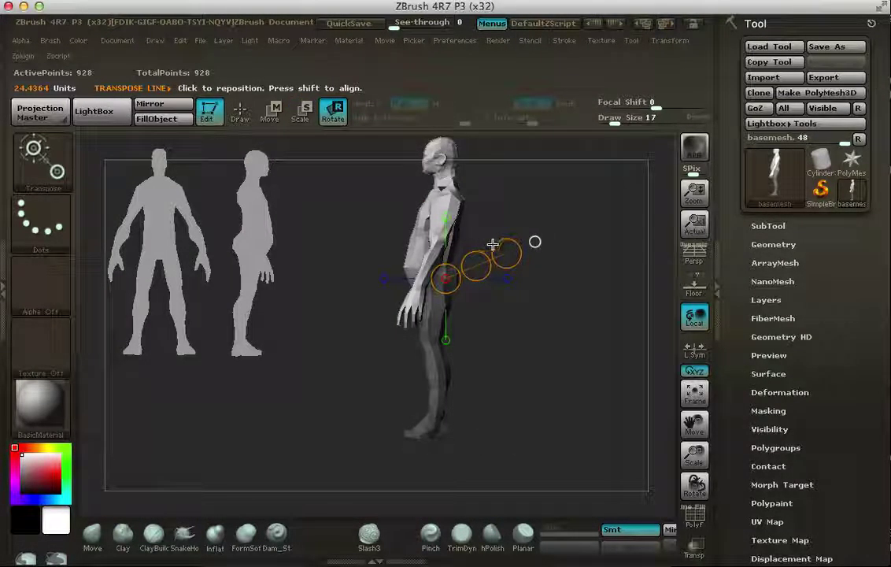
left_click_drag(507, 253, 500, 249)
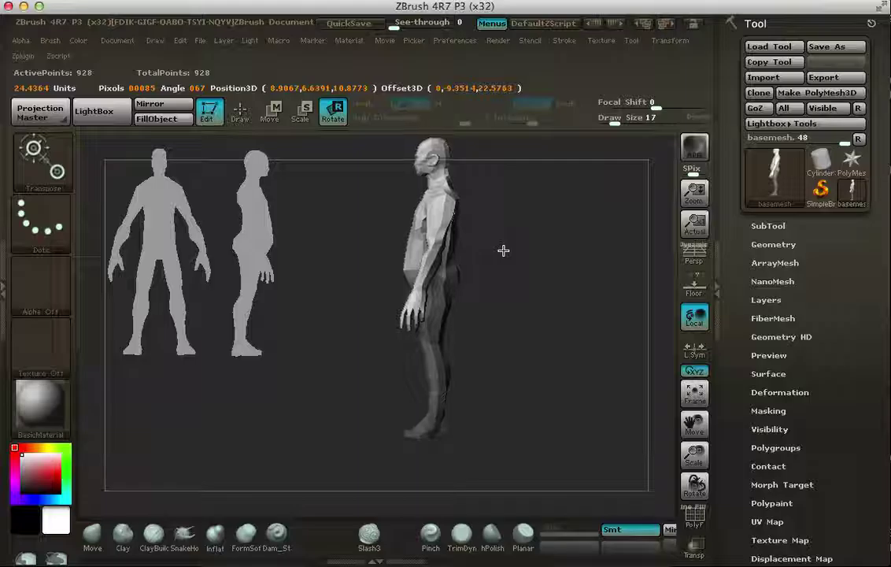
mouse_move(517, 384)
left_mouse_down()
mouse_move(558, 378)
mouse_move(575, 335)
mouse_move(519, 334)
mouse_move(566, 338)
mouse_move(570, 350)
left_mouse_up()
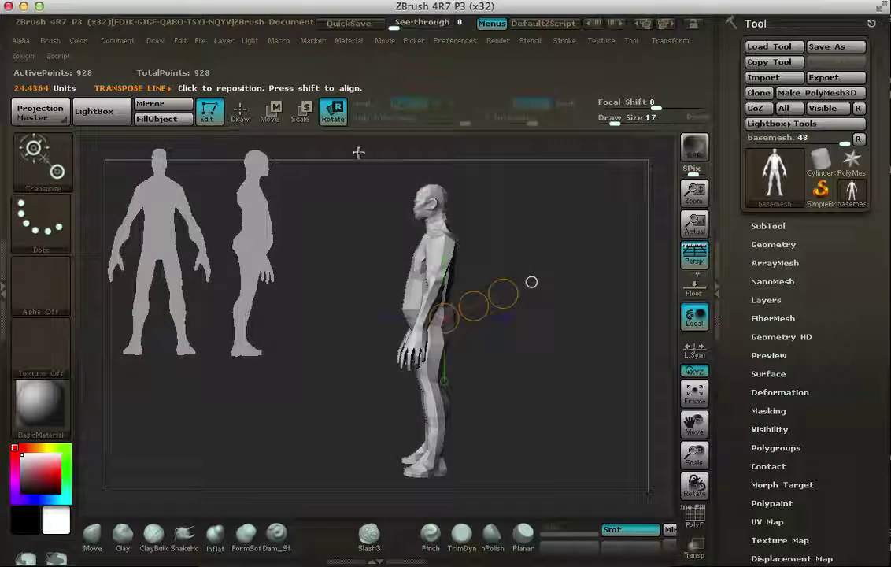
Return to Draw mode in the front view and clear the silhouette snapshots from the canvas
left_click(241, 113)
mouse_move(515, 324)
left_mouse_down()
mouse_move(532, 331)
mouse_move(527, 317)
mouse_move(567, 322)
mouse_move(567, 306)
mouse_move(538, 312)
left_mouse_up()
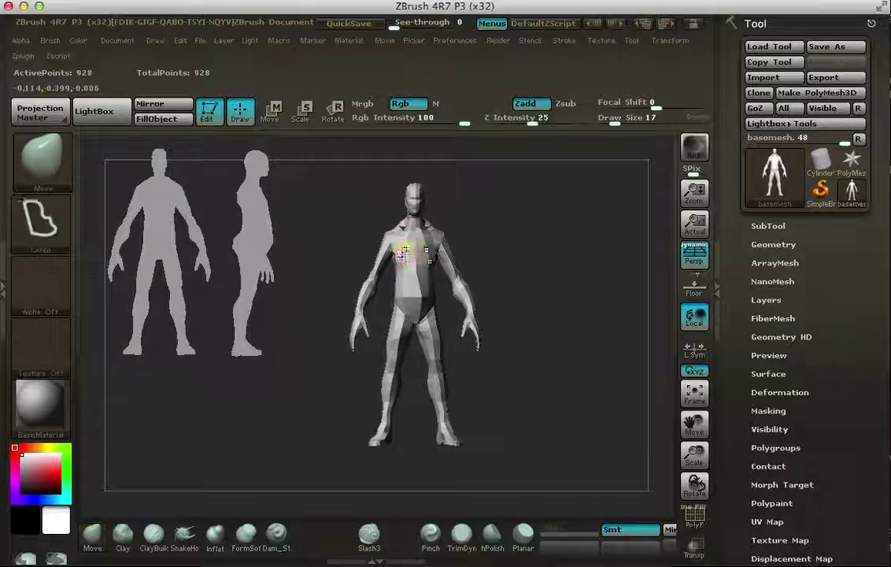
key("ctrl+n")
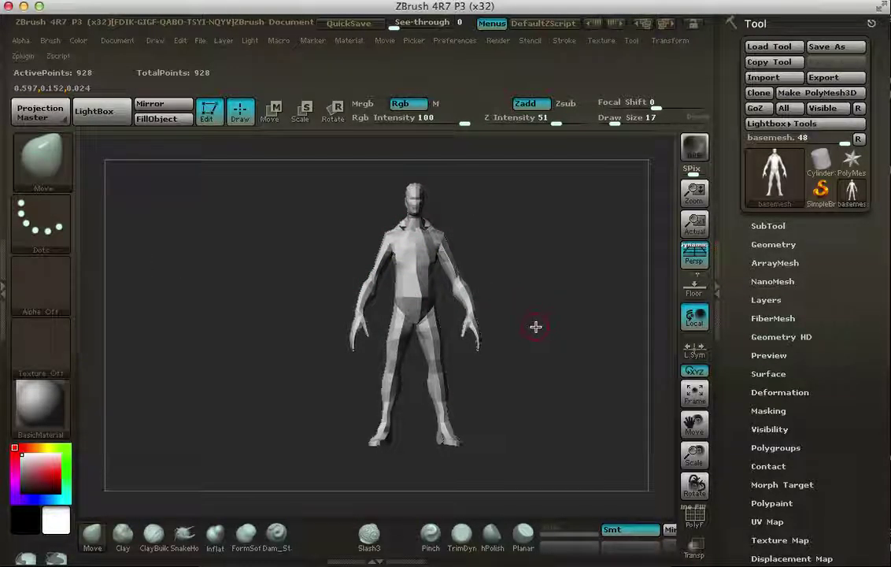
Apply the Flat Color material to the figure and set its color to near-black for a silhouette display
left_click_drag(548, 336, 464, 332, "alt")
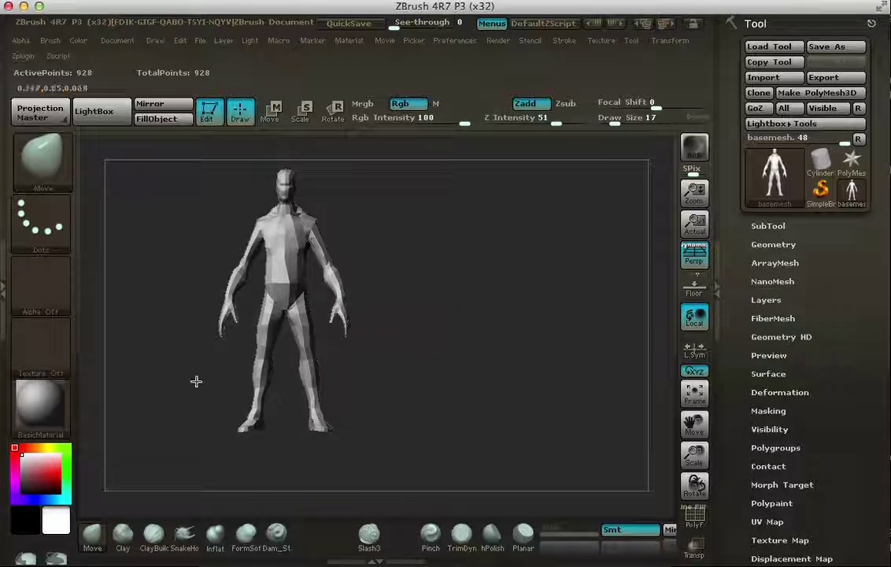
left_click(55, 409)
left_click(49, 406)
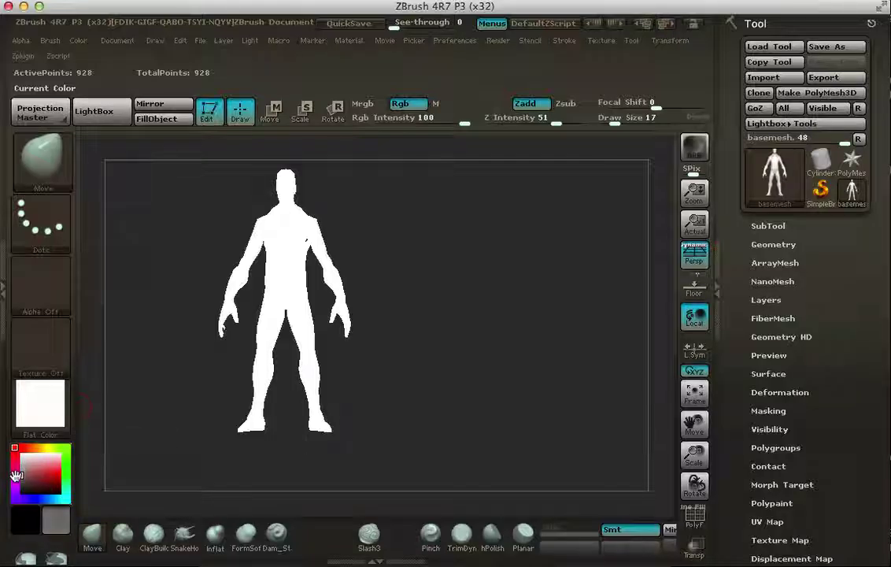
left_click(17, 476)
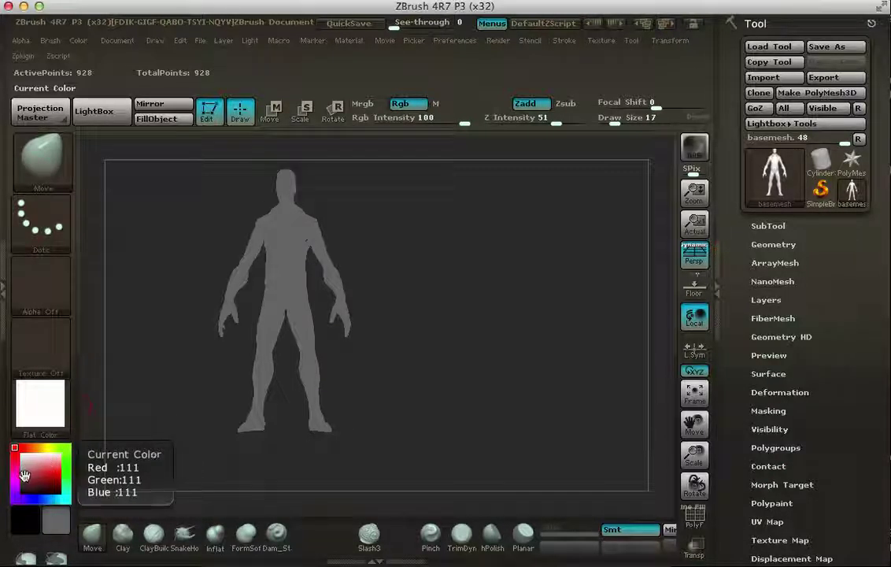
left_click(17, 482)
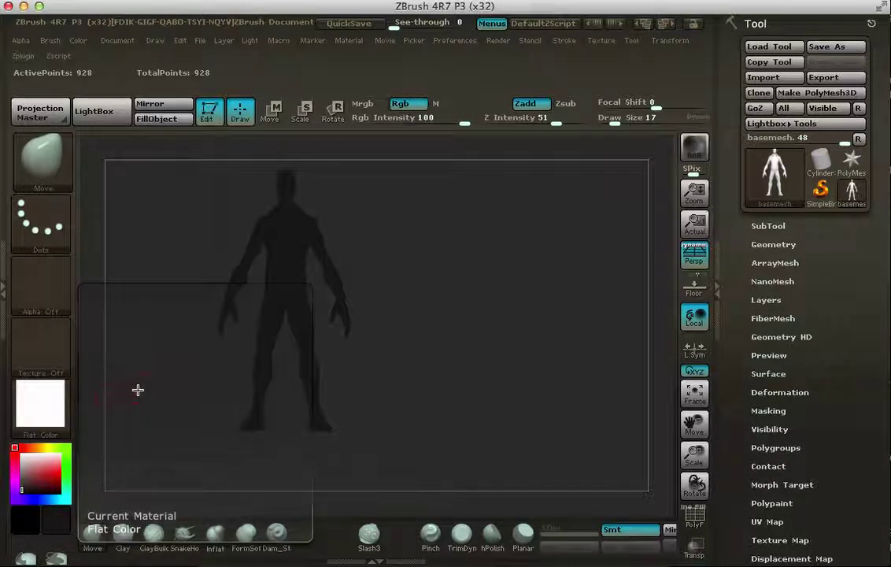
Turn off perspective and snapshot the front-view silhouette near the edge of the canvas
key("shift")
mouse_move(177, 393)
left_mouse_down()
mouse_move(167, 400)
mouse_move(182, 394)
mouse_move(157, 391)
left_mouse_up()
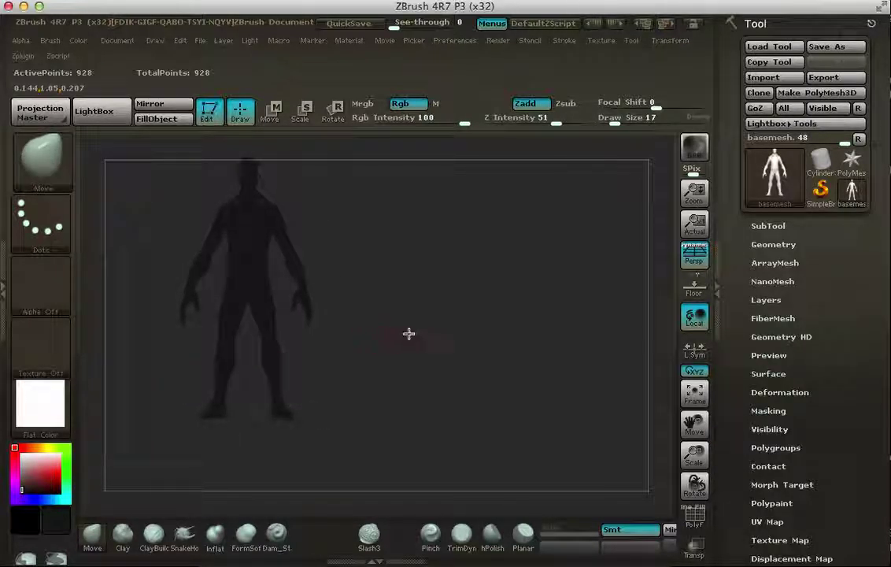
left_click_drag(635, 288, 593, 276, "alt")
left_click(694, 255)
left_click_drag(487, 309, 457, 312, "alt")
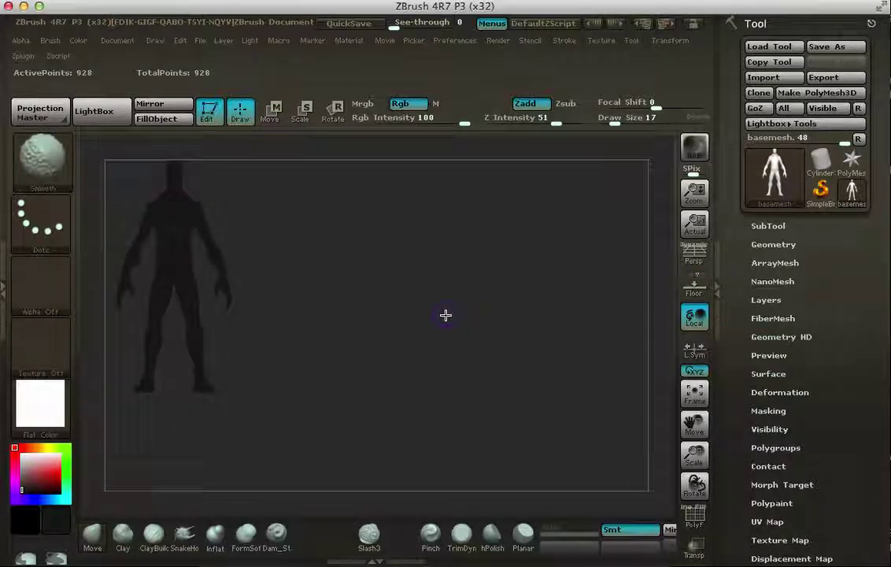
Snapshot the side-view silhouette beside the front one, and move the live model clear of both in front view
left_click_drag(334, 334, 415, 318, "alt")
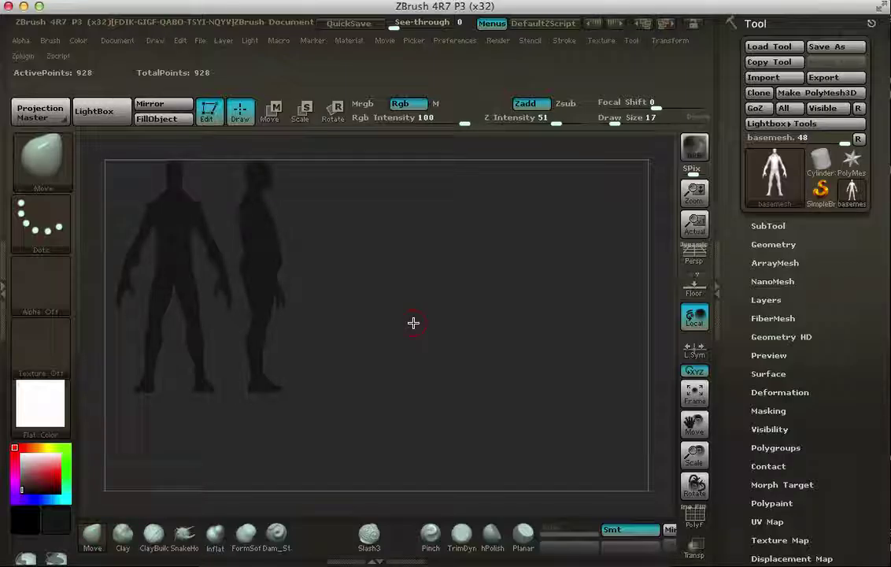
key("shift+s")
mouse_move(378, 327)
left_mouse_down("alt")
mouse_move(540, 344)
mouse_move(508, 341)
left_mouse_up("alt")
left_click_drag(508, 341, 463, 343)
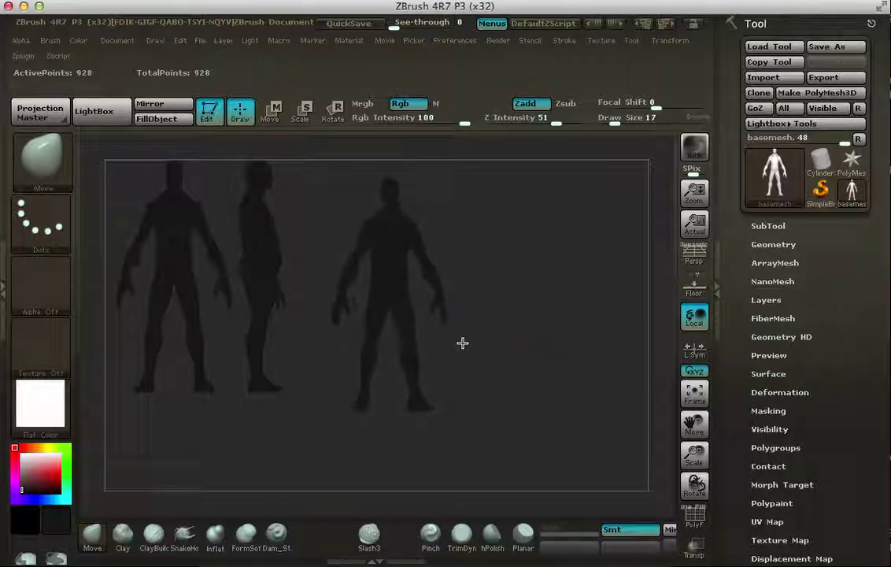
Restore the figure's BasicMaterial and set its color back to white
left_click(39, 407)
left_click(91, 408)
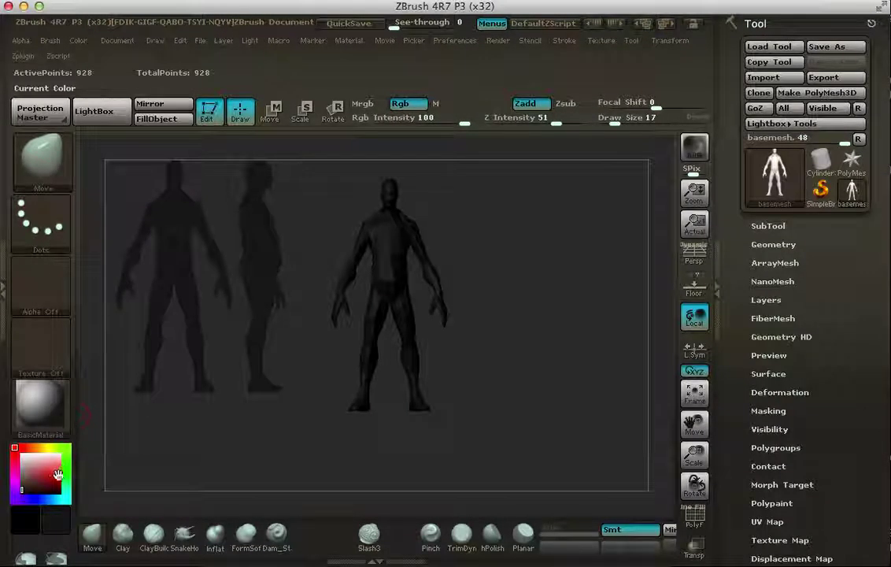
left_click(16, 451)
Compare the figure on the floor grid in three-quarter view with and without perspective, leaving perspective on and the grid hidden
left_click_drag(521, 301, 551, 318, "alt")
mouse_move(492, 278)
left_mouse_down("alt")
mouse_move(577, 362)
mouse_move(571, 347)
mouse_move(596, 334)
mouse_move(565, 360)
mouse_move(584, 354)
mouse_move(571, 346)
mouse_move(613, 315)
mouse_move(619, 325)
mouse_move(607, 320)
mouse_move(608, 329)
left_mouse_up("alt")
left_click(693, 264)
left_click(694, 292)
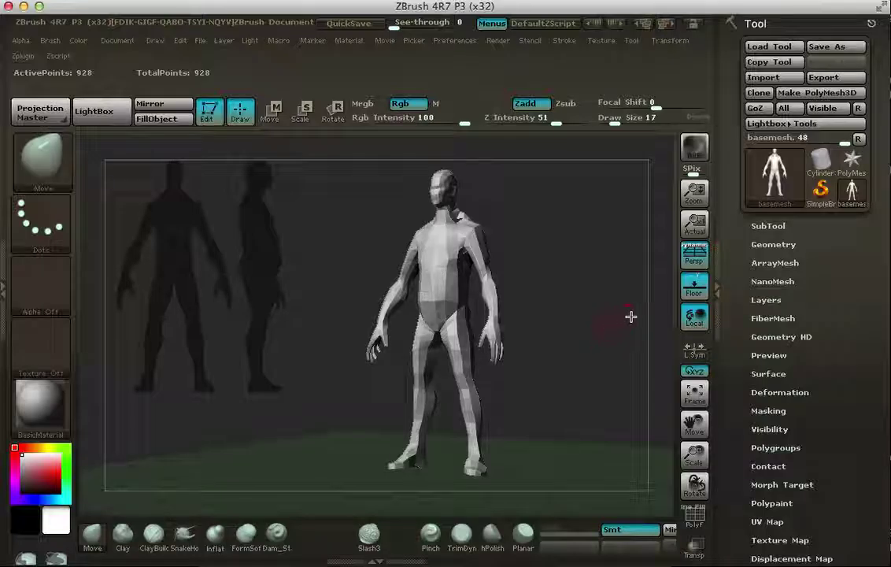
left_click(693, 267)
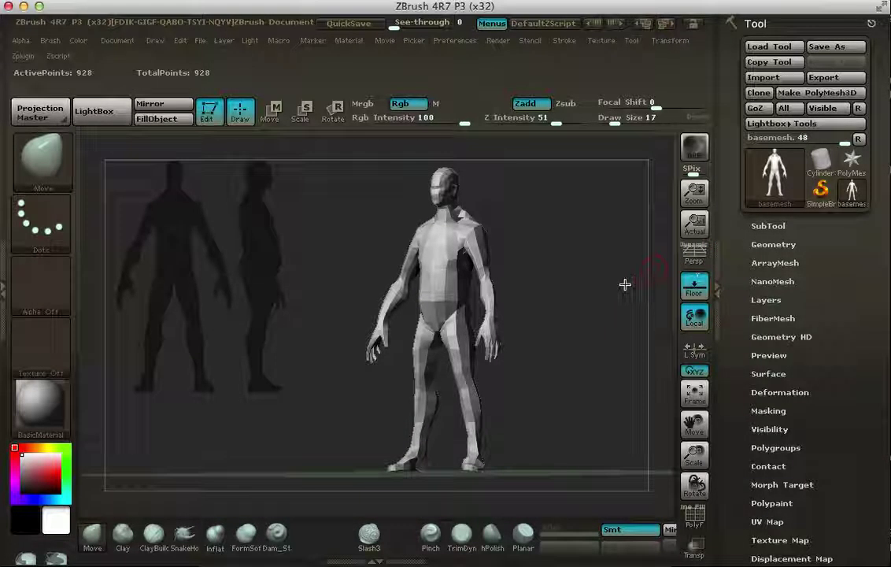
left_click(698, 259)
left_click(686, 293)
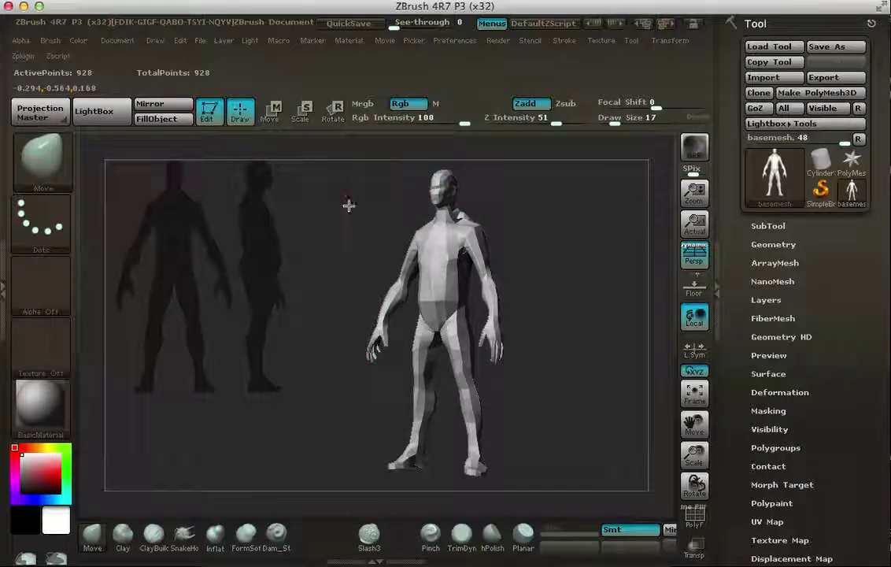
left_click(118, 41)
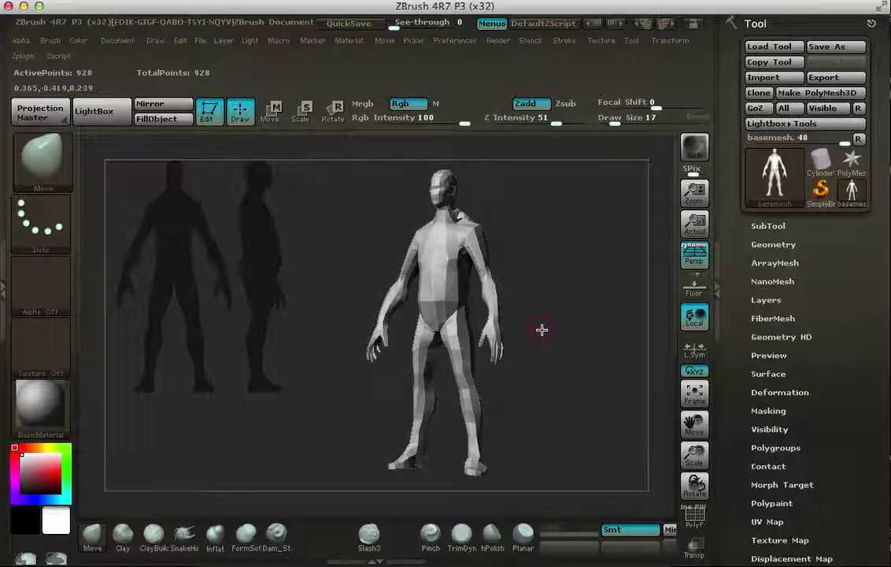
mouse_move(577, 563)
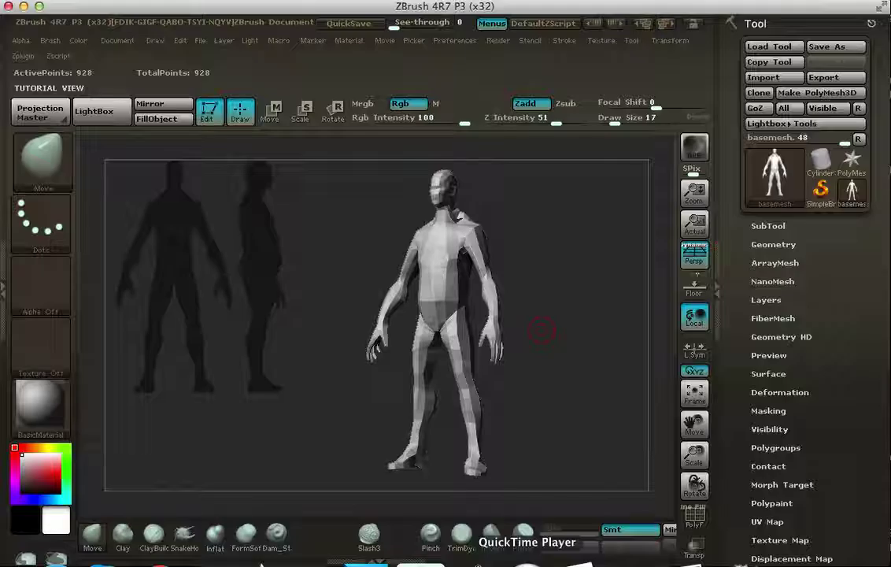